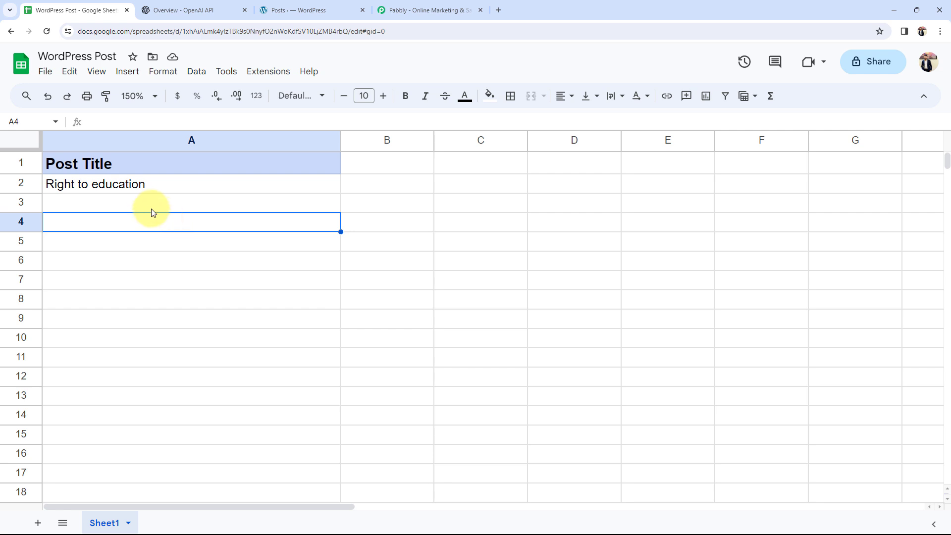
# Look over the OpenAI developer platform and the WordPress posts list
pyautogui.click(178, 10)
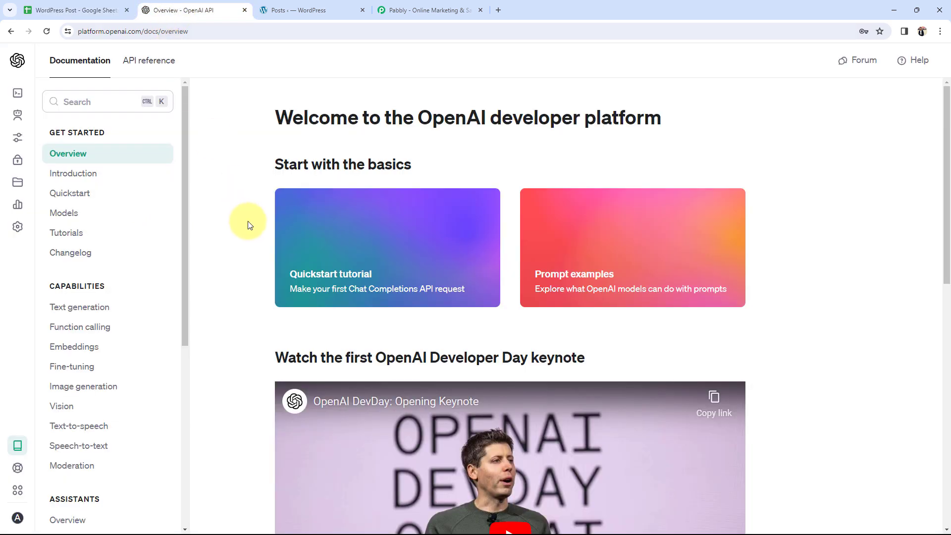
pyautogui.click(297, 10)
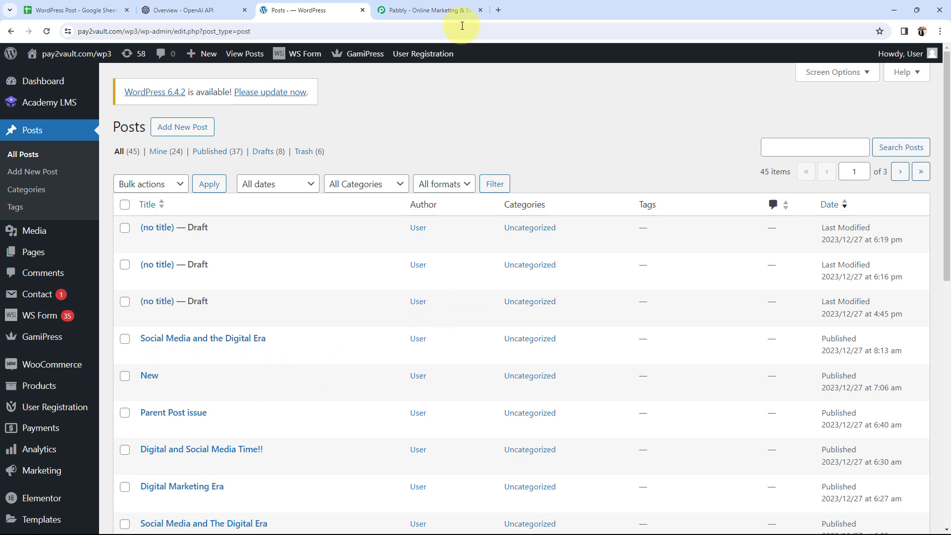
# Switch to the Pabbly website, sign in, and open the Pabbly Connect dashboard
pyautogui.click(429, 10)
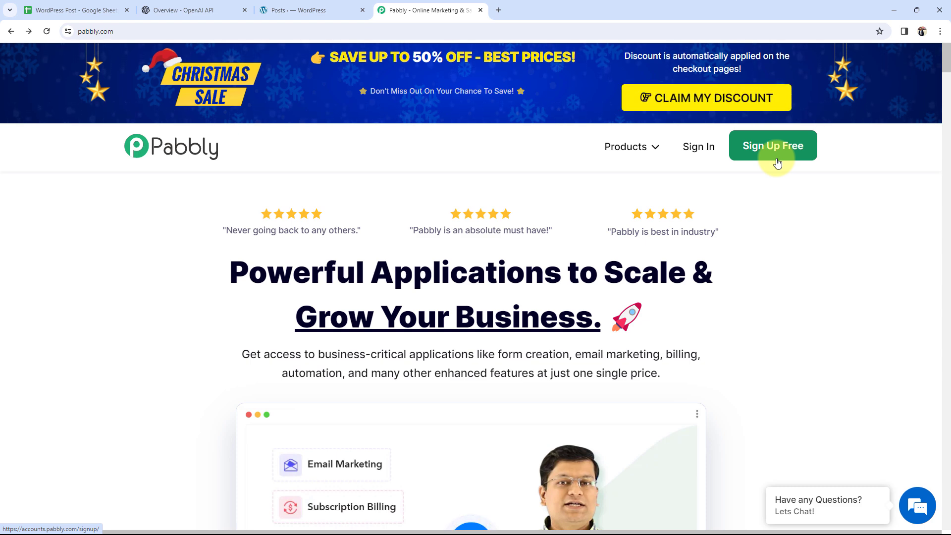
pyautogui.click(693, 149)
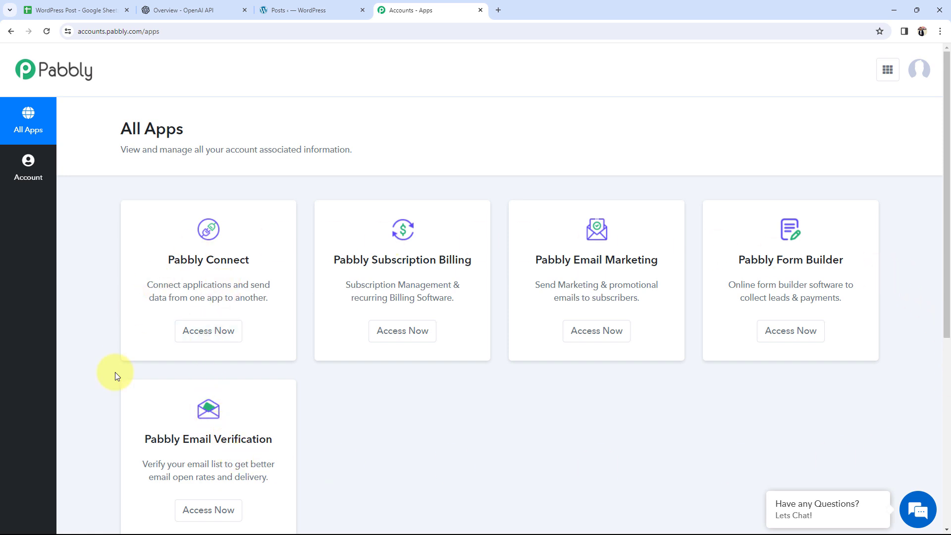
pyautogui.moveTo(167, 260); pyautogui.dragTo(242, 259)
pyautogui.click(203, 329)
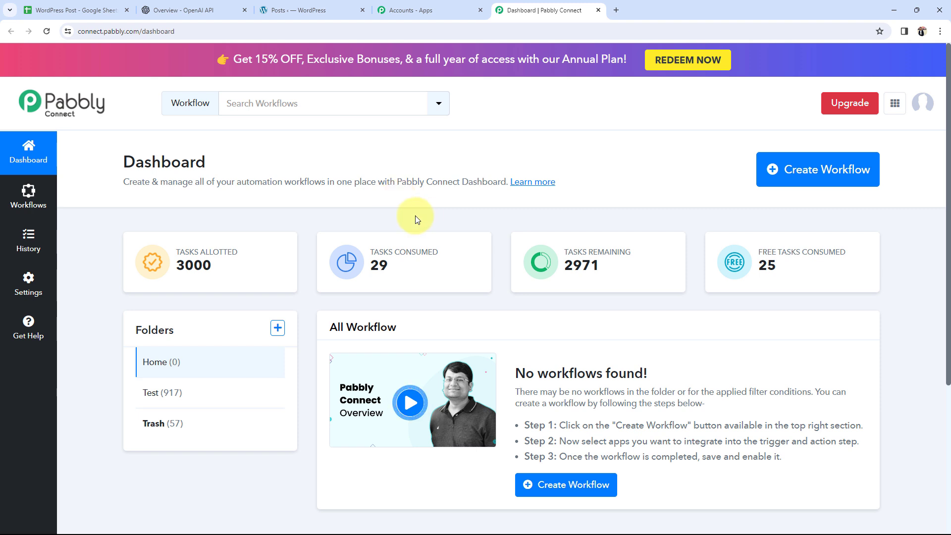
pyautogui.moveTo(110, 162); pyautogui.dragTo(239, 161)
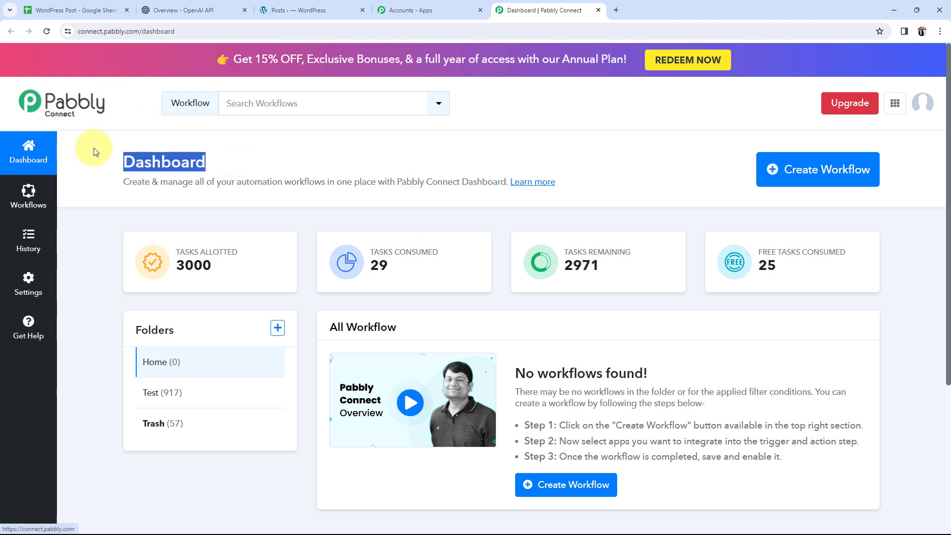
pyautogui.click(237, 159)
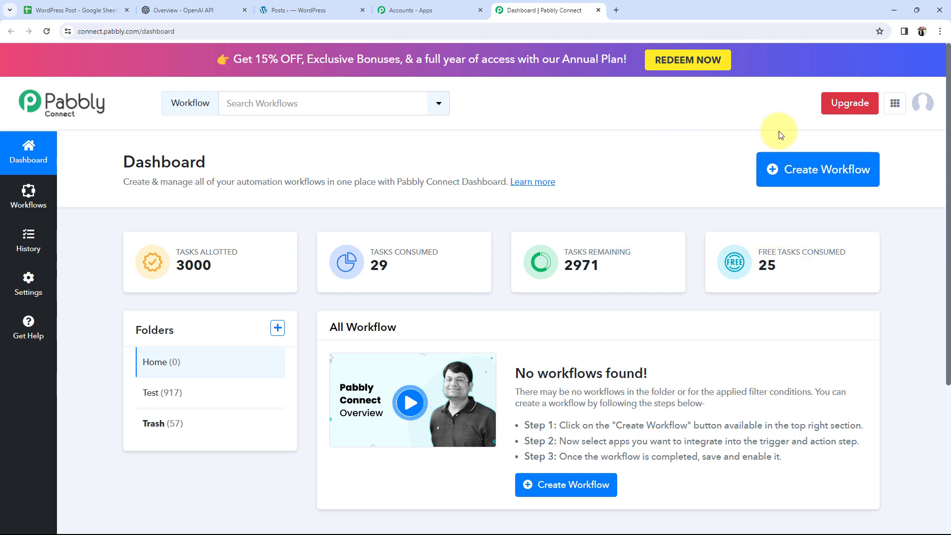
# Create a workflow named "Create WordPress Posts with OpenAI" in the Home folder and collapse its trigger step
pyautogui.click(806, 182)
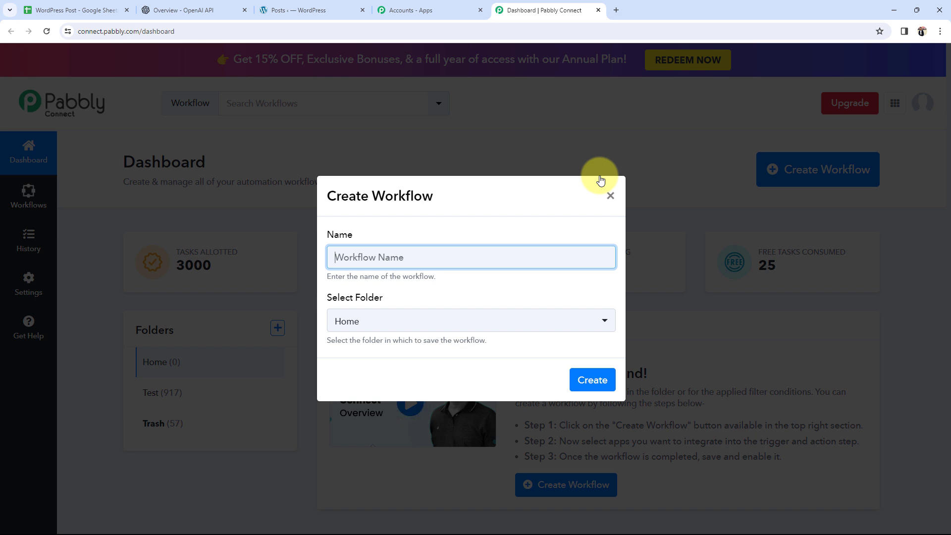
pyautogui.write('Create WordPress Posts with OpenAI')
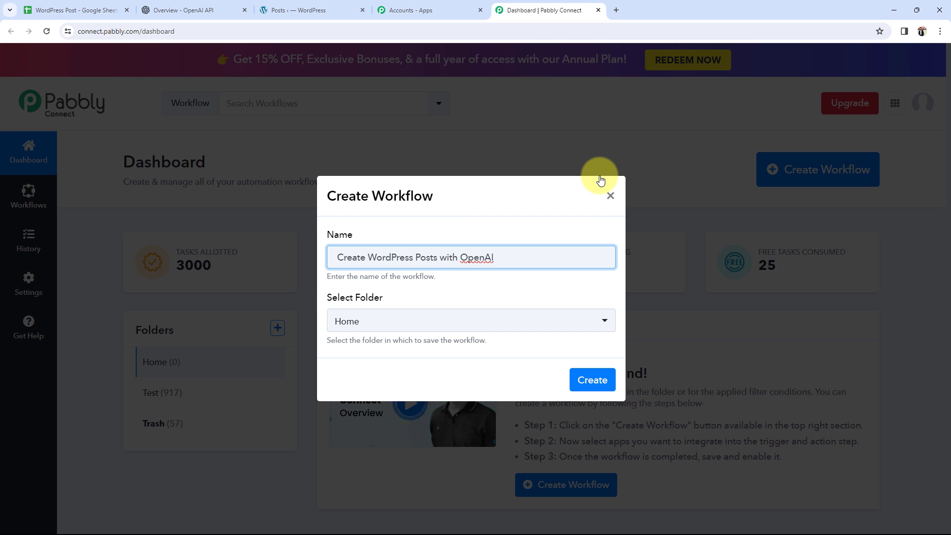
pyautogui.click(337, 327)
pyautogui.click(340, 378)
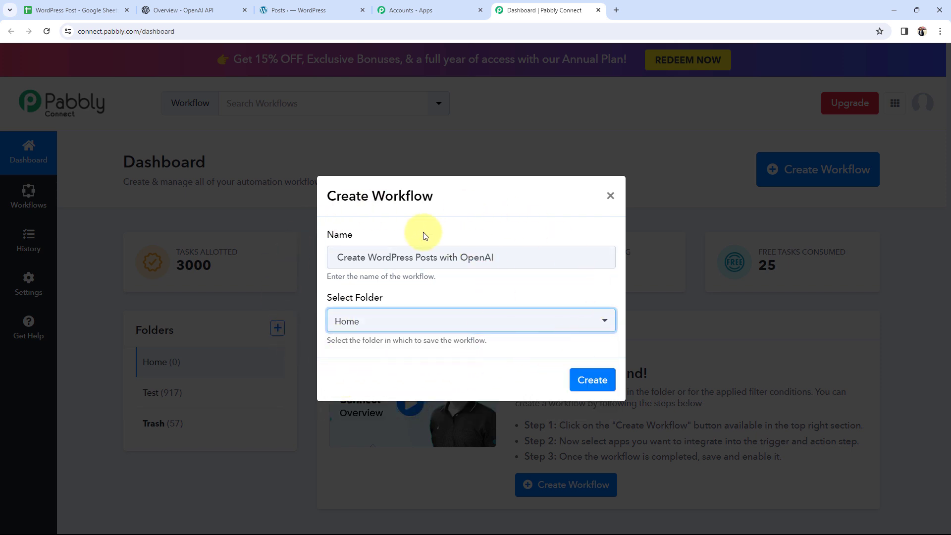
pyautogui.click(588, 382)
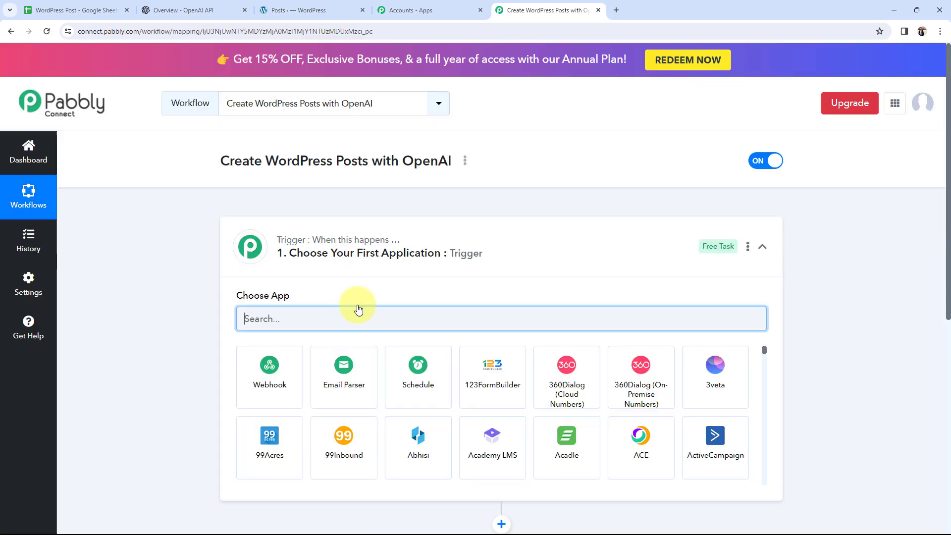
pyautogui.click(480, 242)
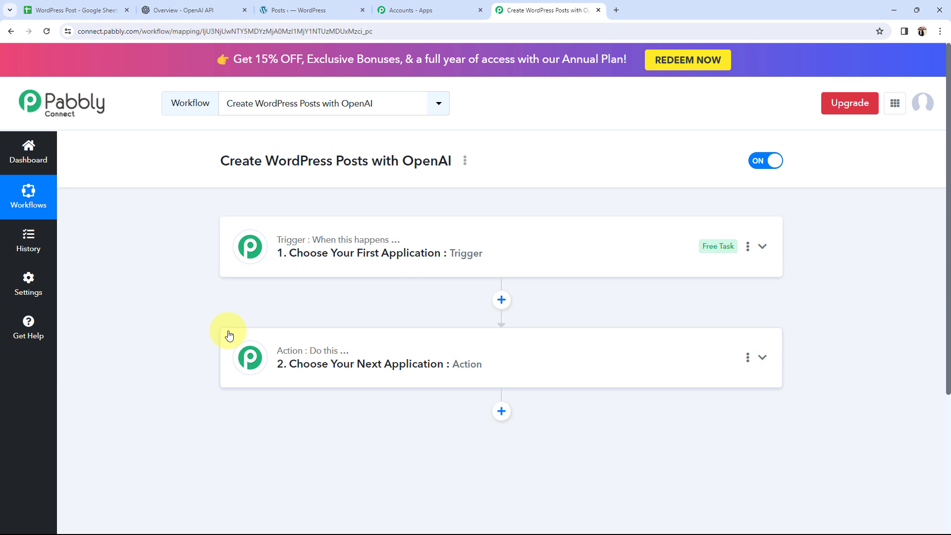
# Examine the post title data in the WordPress Post spreadsheet, the OpenAI platform and the WordPress posts list
pyautogui.click(89, 10)
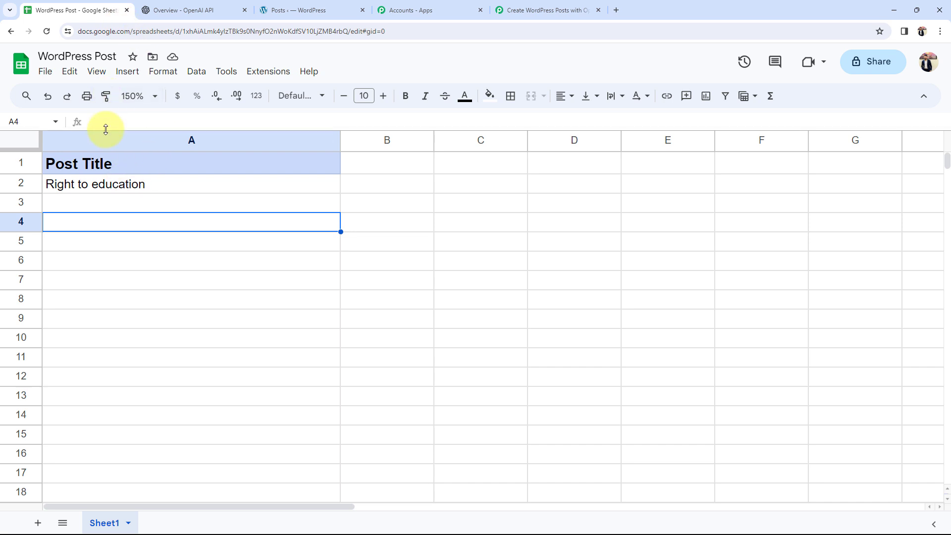
pyautogui.click(103, 164)
pyautogui.click(107, 187)
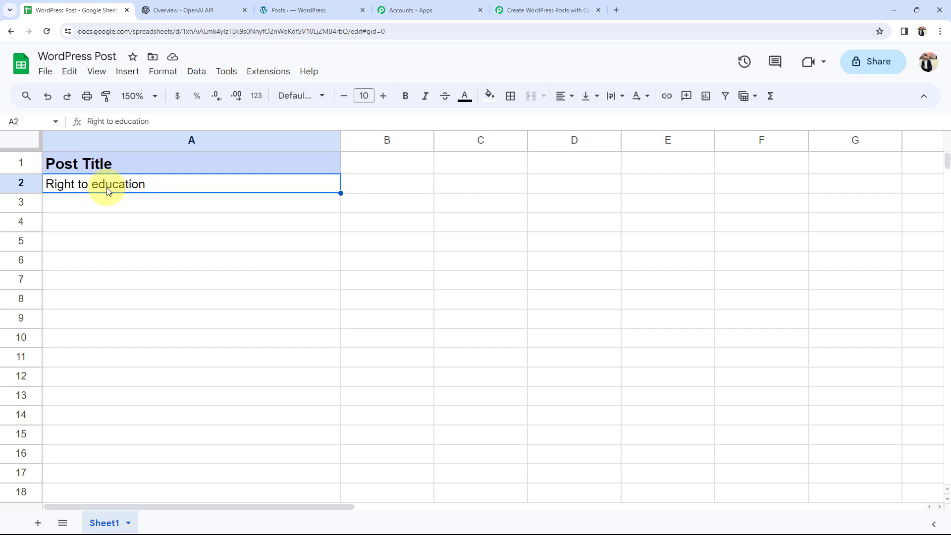
pyautogui.click(311, 10)
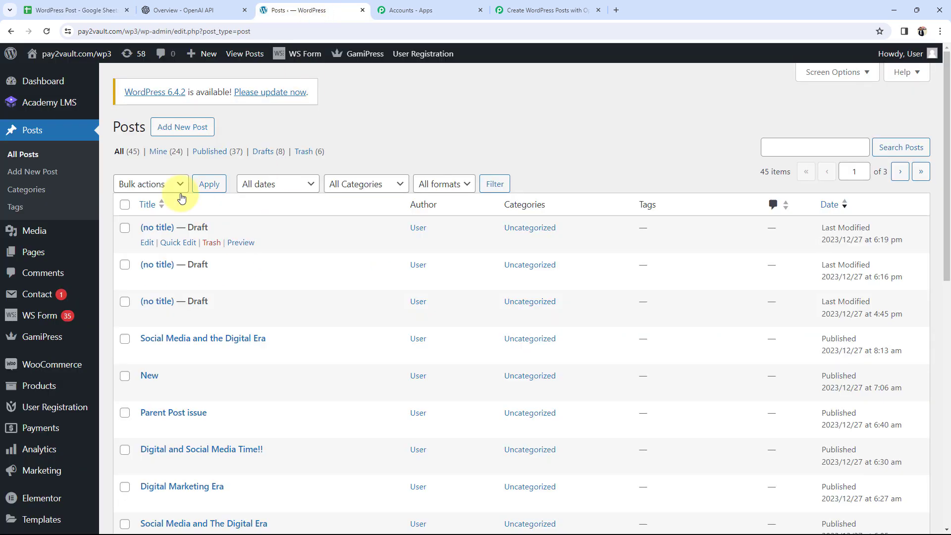
pyautogui.click(76, 10)
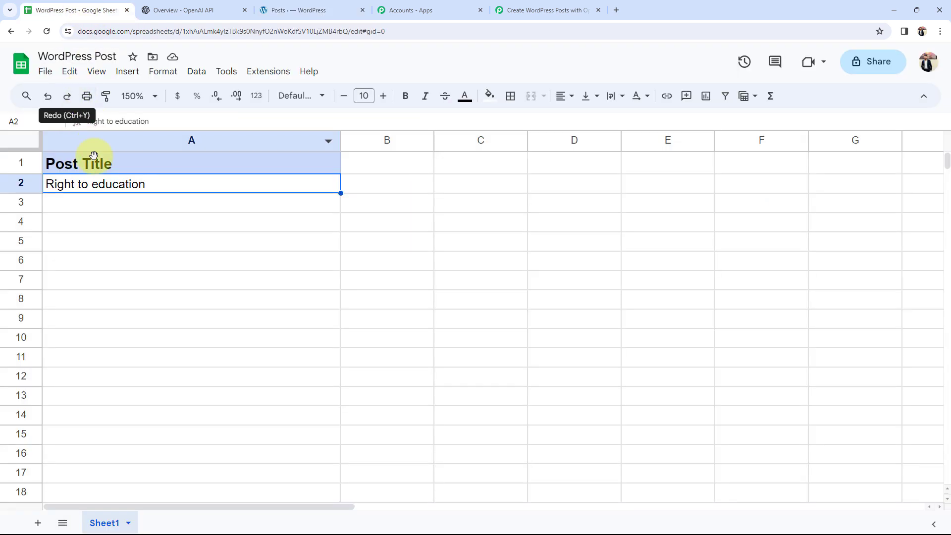
pyautogui.click(187, 10)
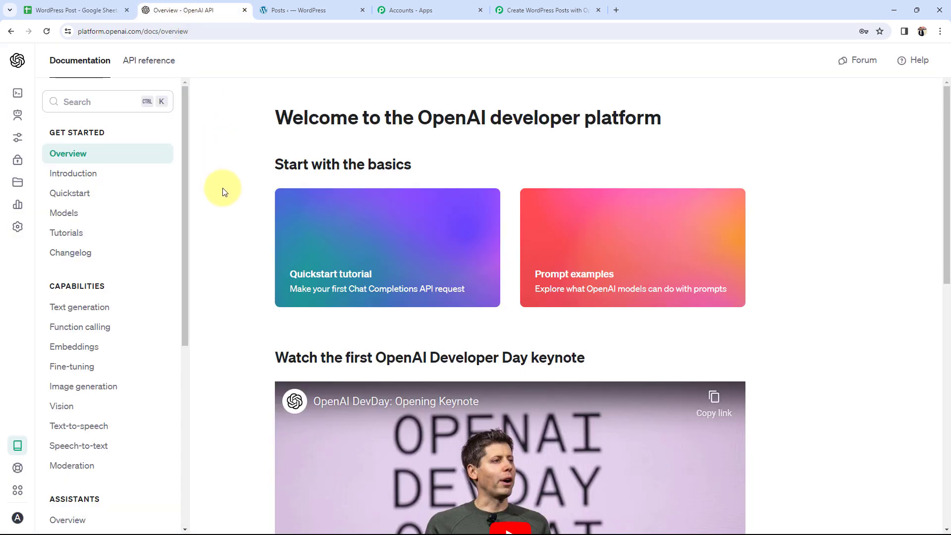
pyautogui.click(342, 10)
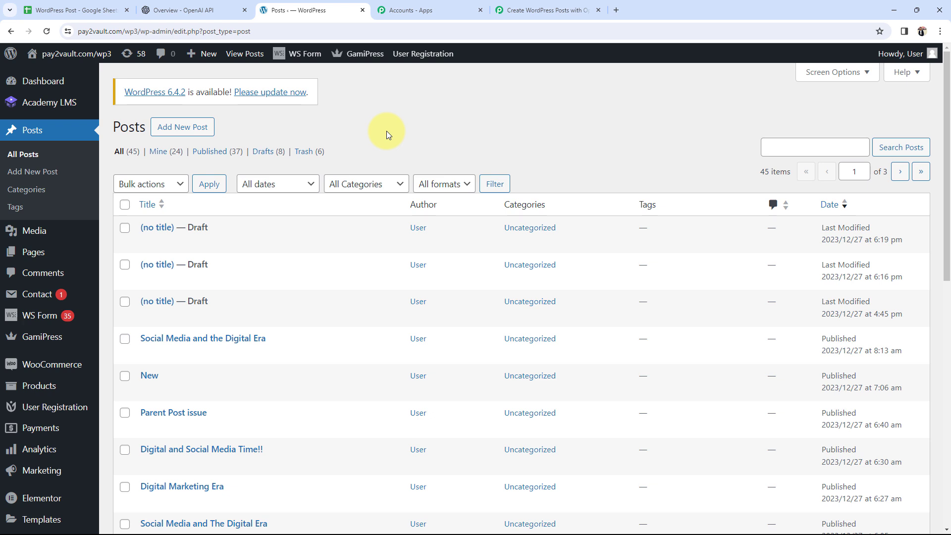
pyautogui.click(440, 9)
# Return to the Pabbly Connect workflow and set its trigger to Google Sheets with the New or Updated Spreadsheet Row event
pyautogui.click(544, 10)
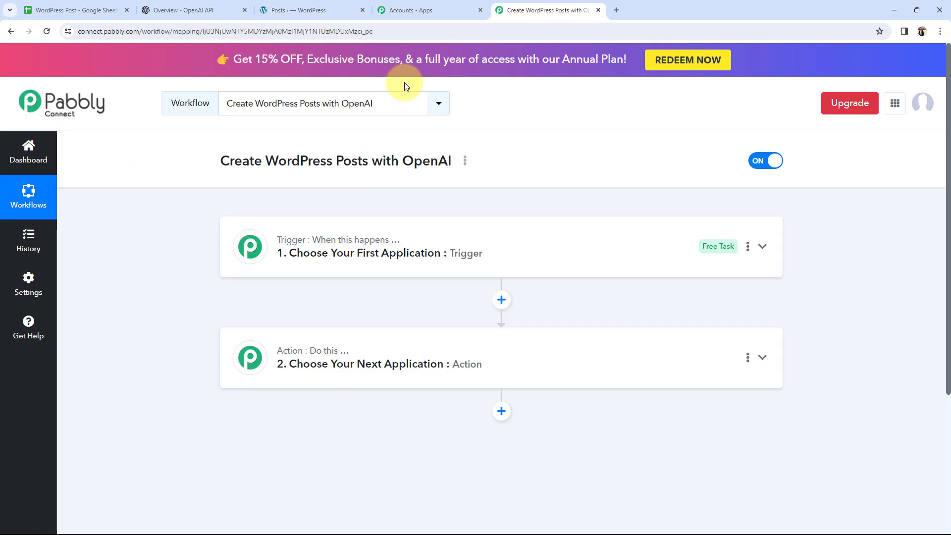
pyautogui.click(310, 241)
pyautogui.click(281, 325)
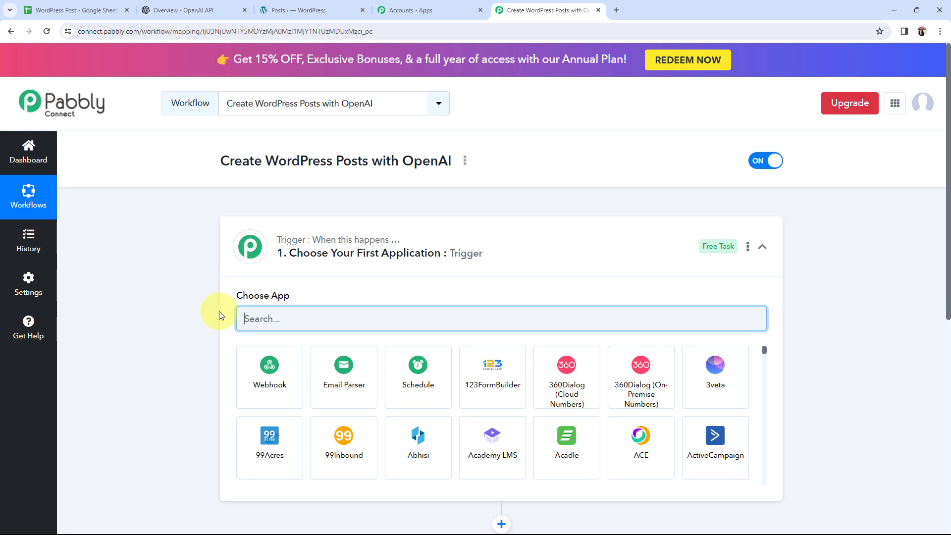
pyautogui.write('sheet')
pyautogui.click(265, 359)
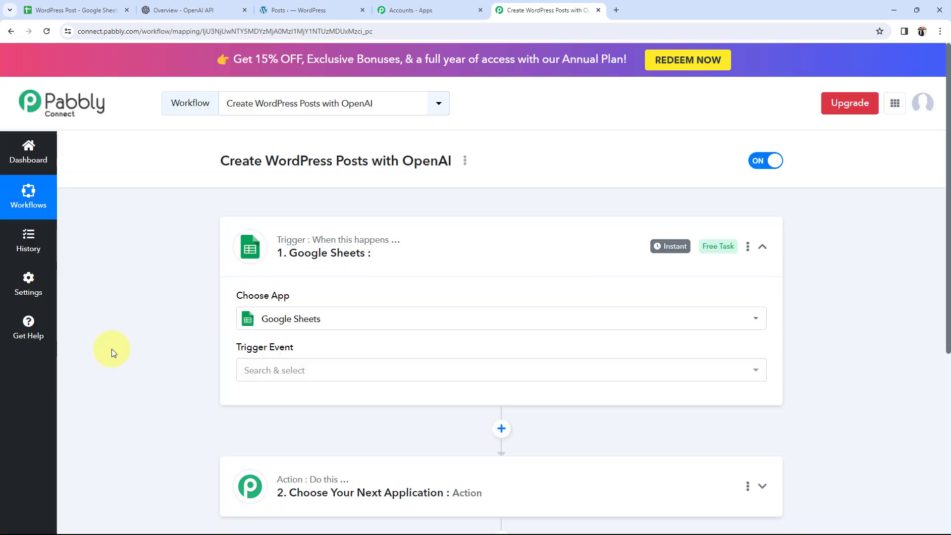
pyautogui.click(252, 371)
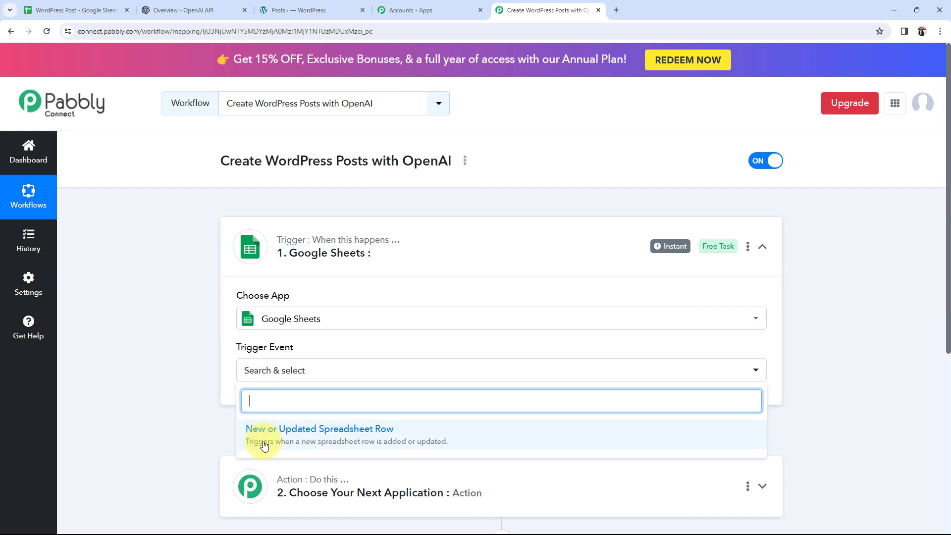
pyautogui.click(265, 440)
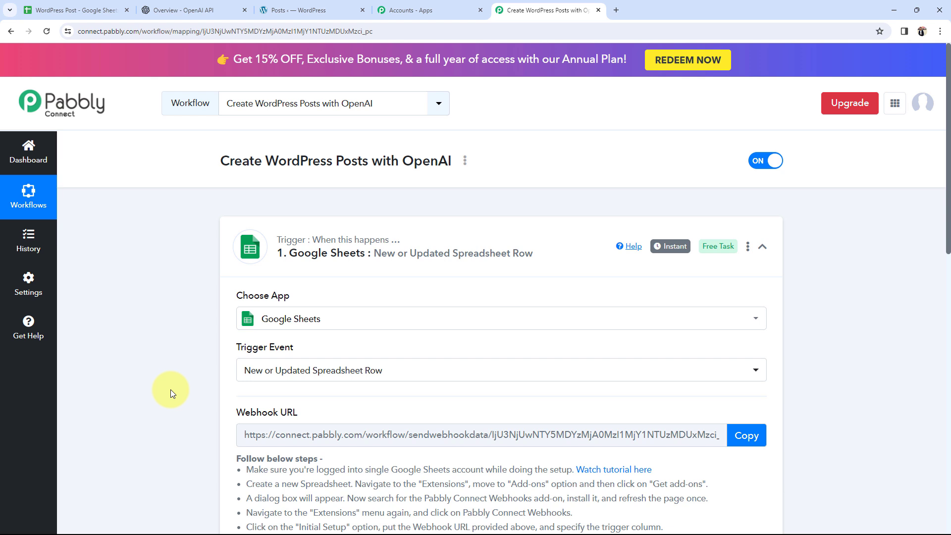
pyautogui.click(378, 253)
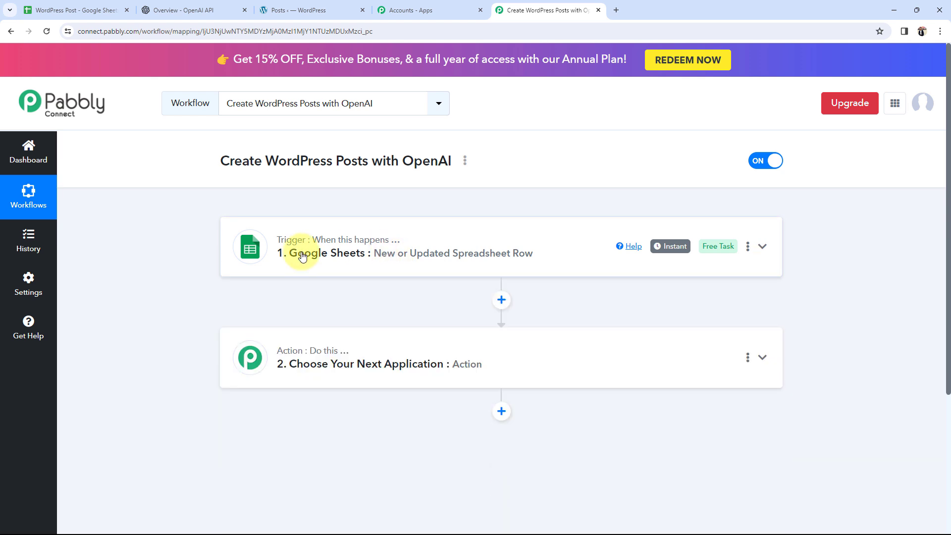
# Set the workflow's first action to OpenAI (ChatGPT, DALL-E) with the Generate Content event
pyautogui.click(272, 335)
pyautogui.click(272, 295)
pyautogui.write('open')
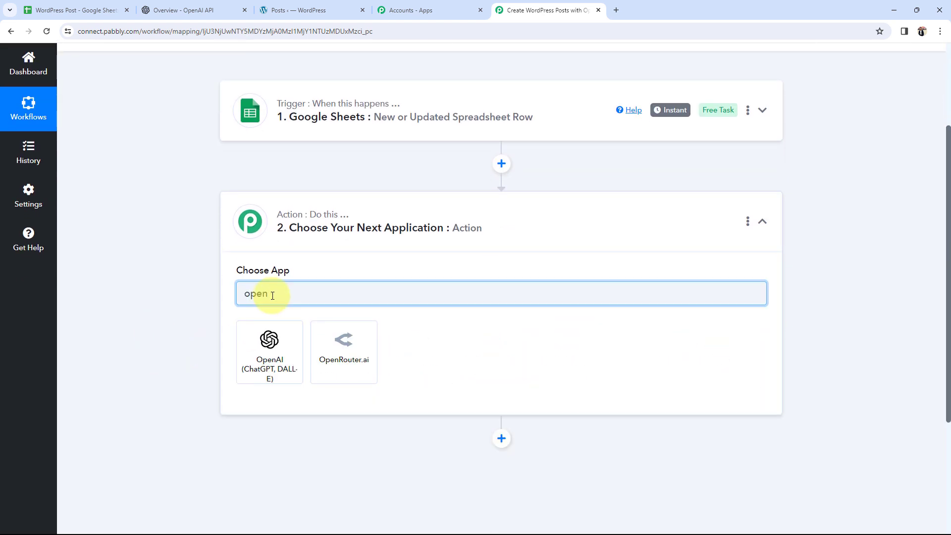
pyautogui.click(269, 338)
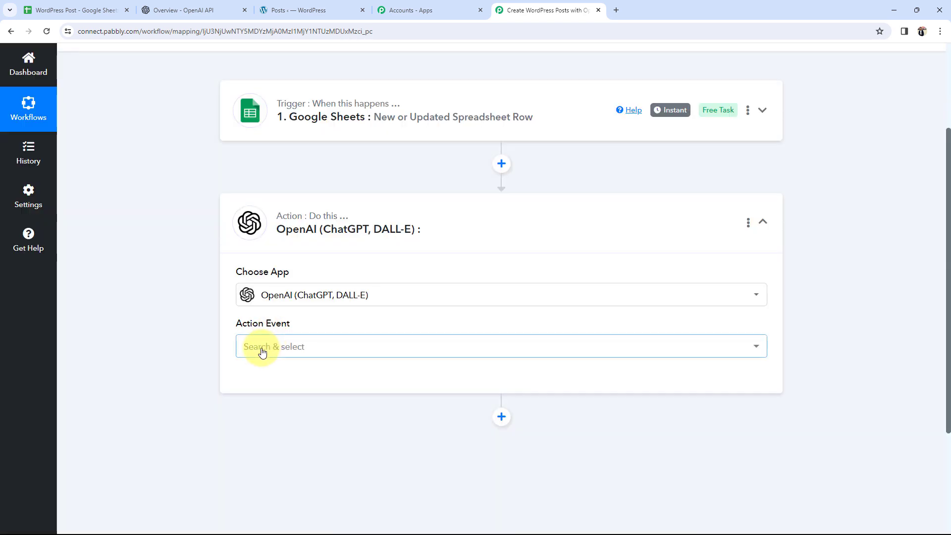
pyautogui.click(261, 349)
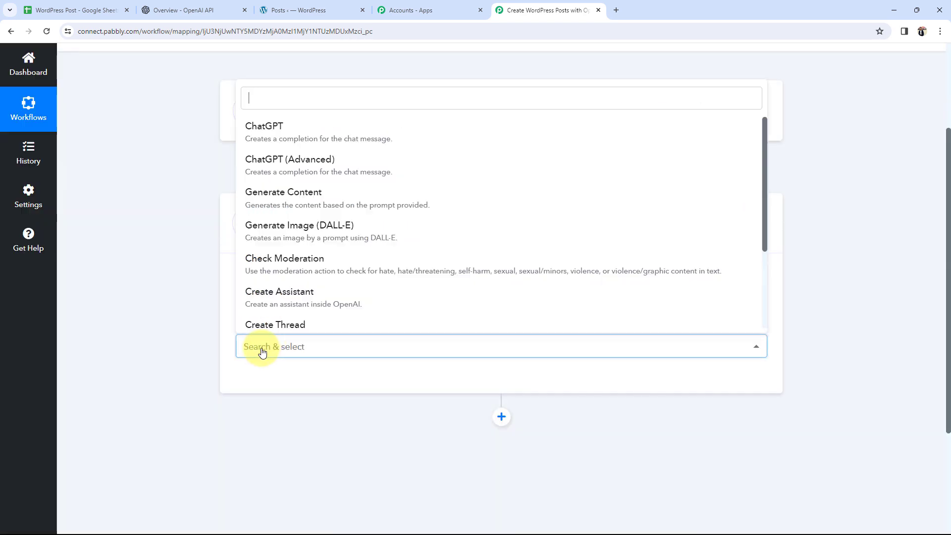
pyautogui.click(256, 204)
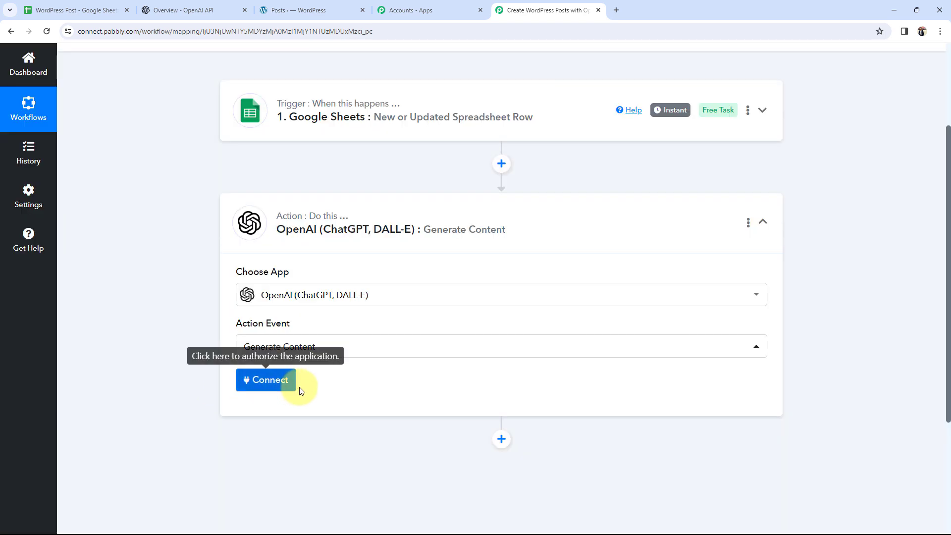
pyautogui.click(304, 236)
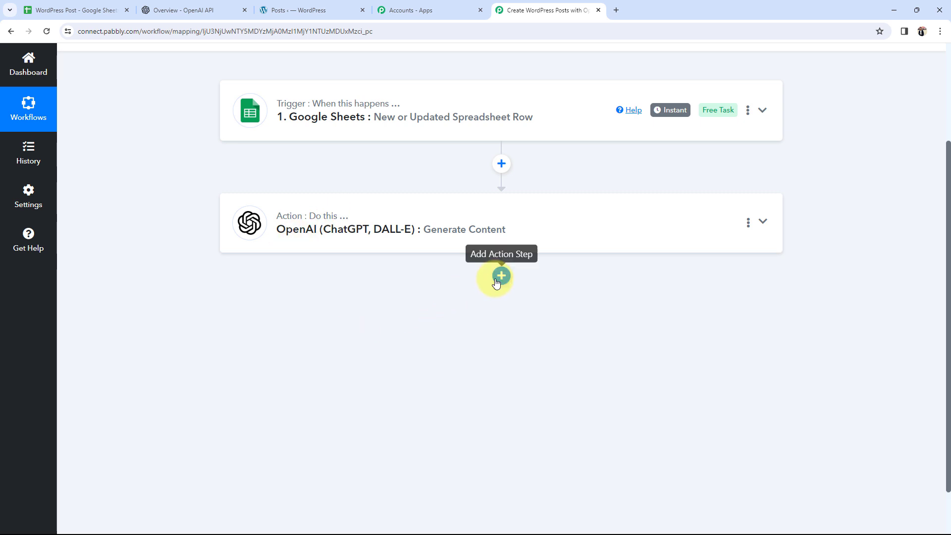
# Add an action step after OpenAI that uses WordPress with the Create a Post event
pyautogui.click(501, 275)
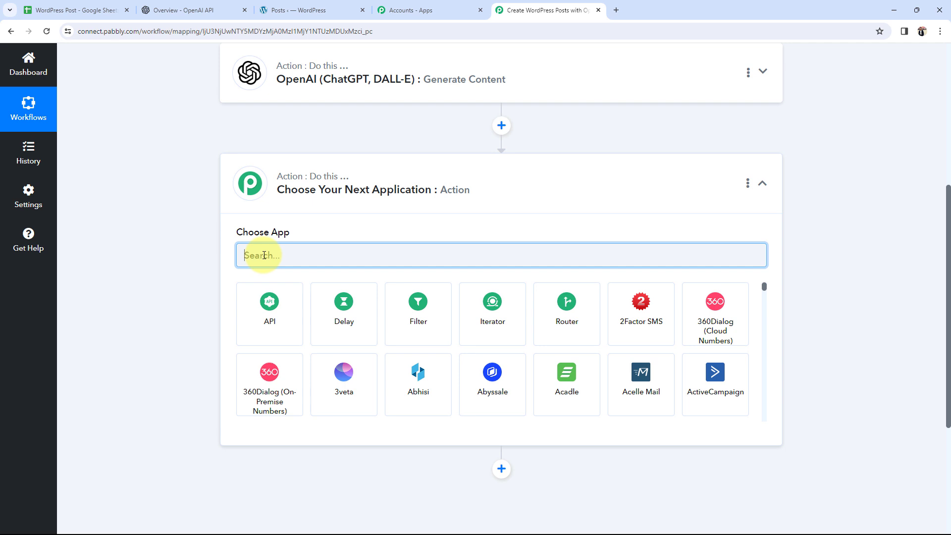
pyautogui.write('wordp')
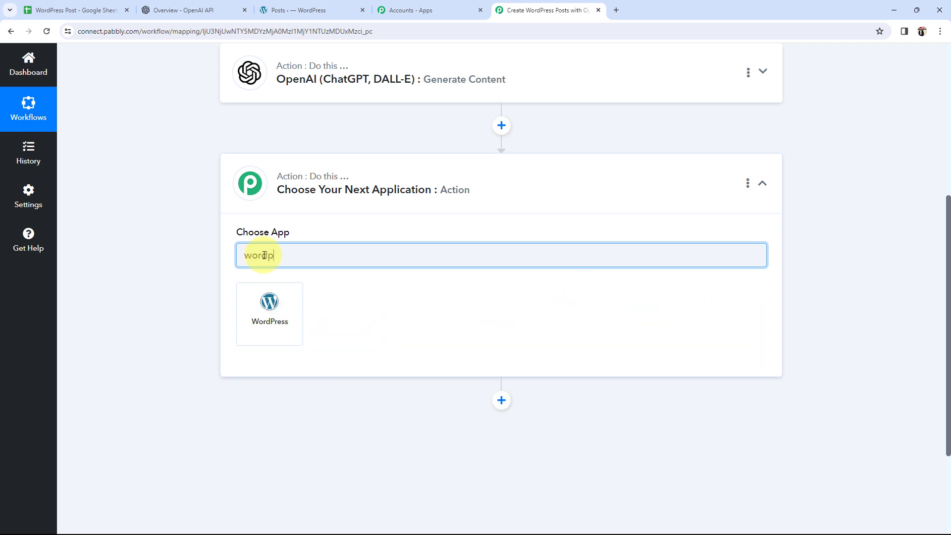
pyautogui.click(275, 329)
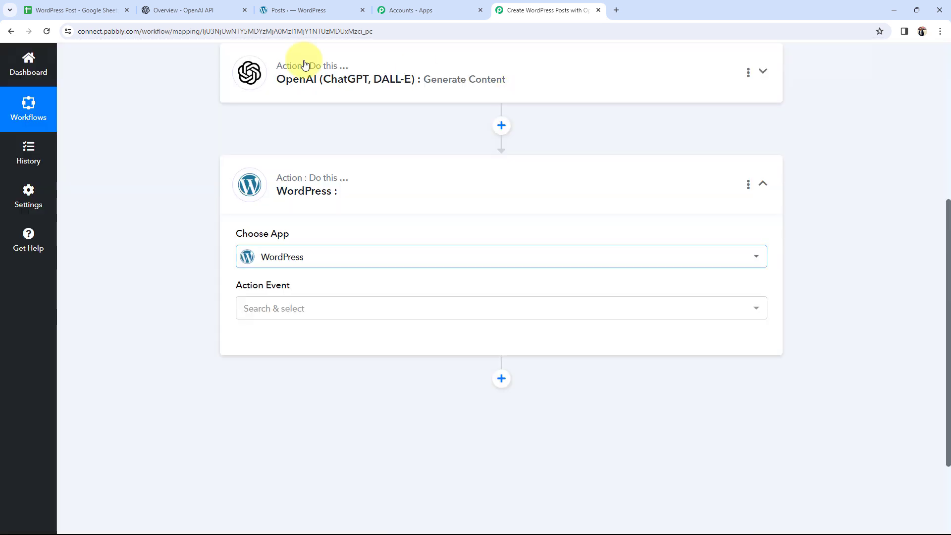
pyautogui.click(255, 317)
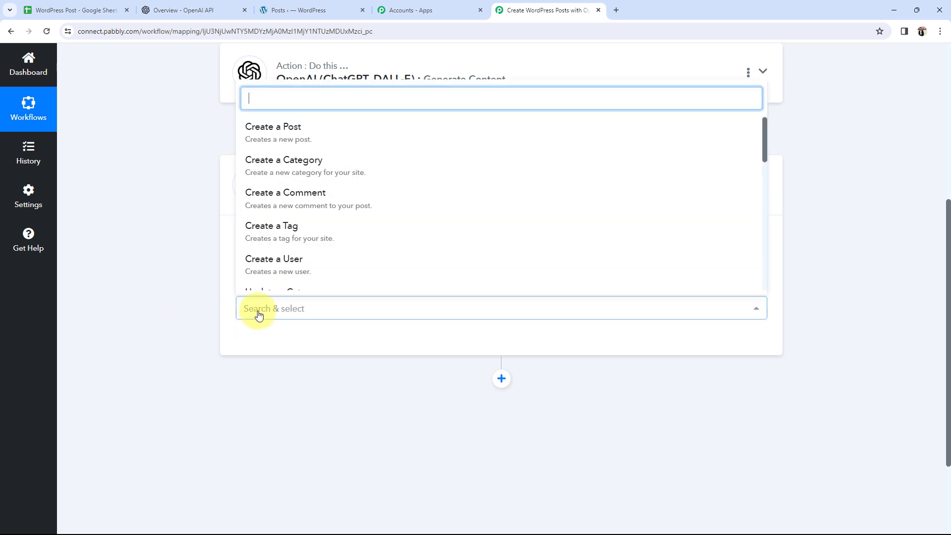
pyautogui.click(283, 147)
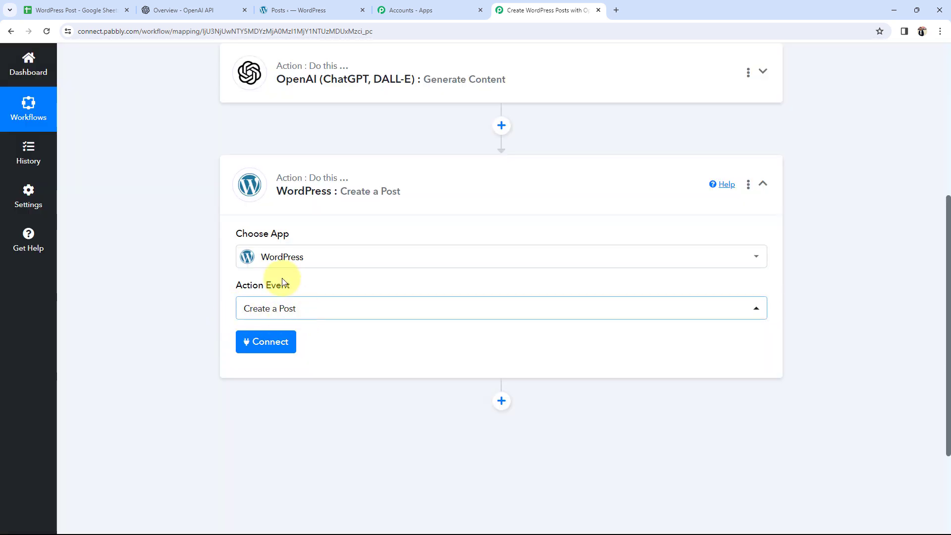
pyautogui.click(325, 171)
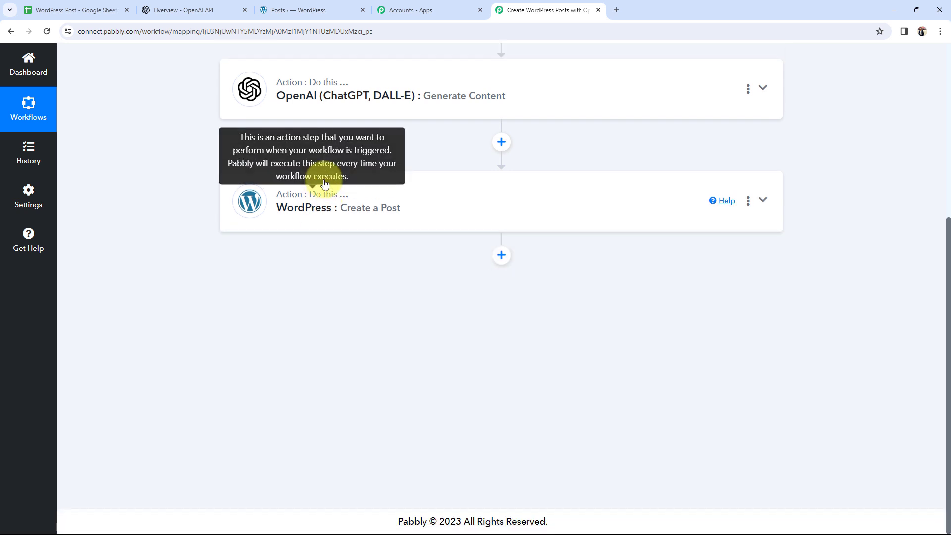
# Expand the Google Sheets trigger's settings and review them alongside the post title in the WordPress Post spreadsheet and the workflow's action steps
pyautogui.scroll(4, 183, 295)
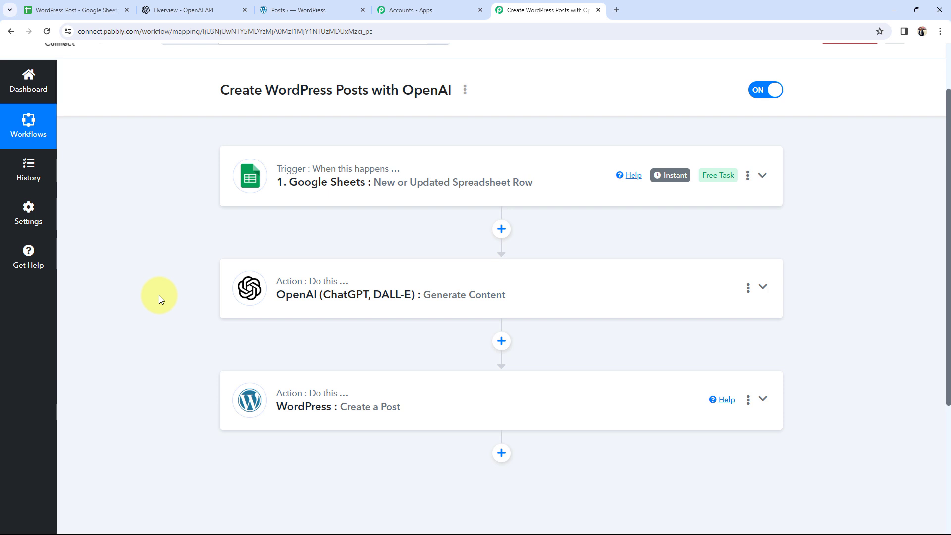
pyautogui.click(334, 184)
pyautogui.scroll(2, 334, 191)
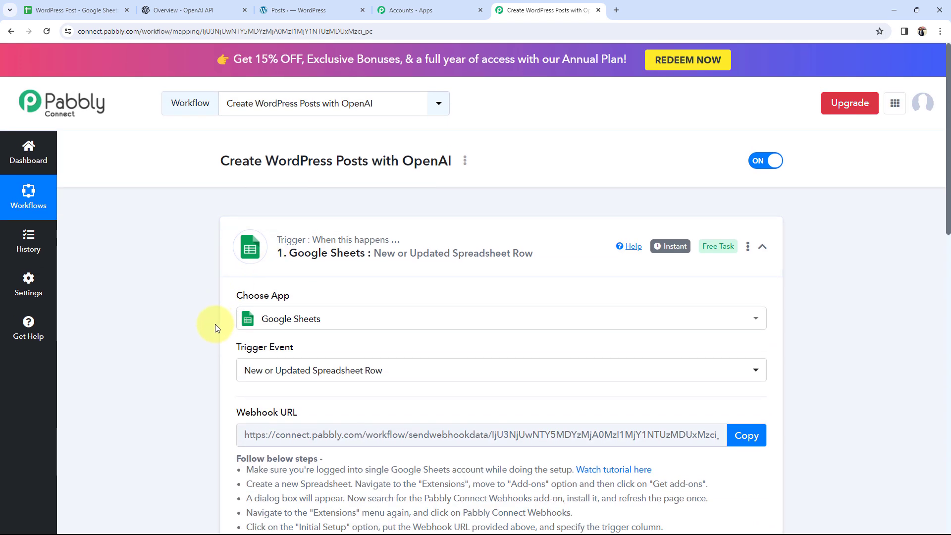
pyautogui.click(70, 10)
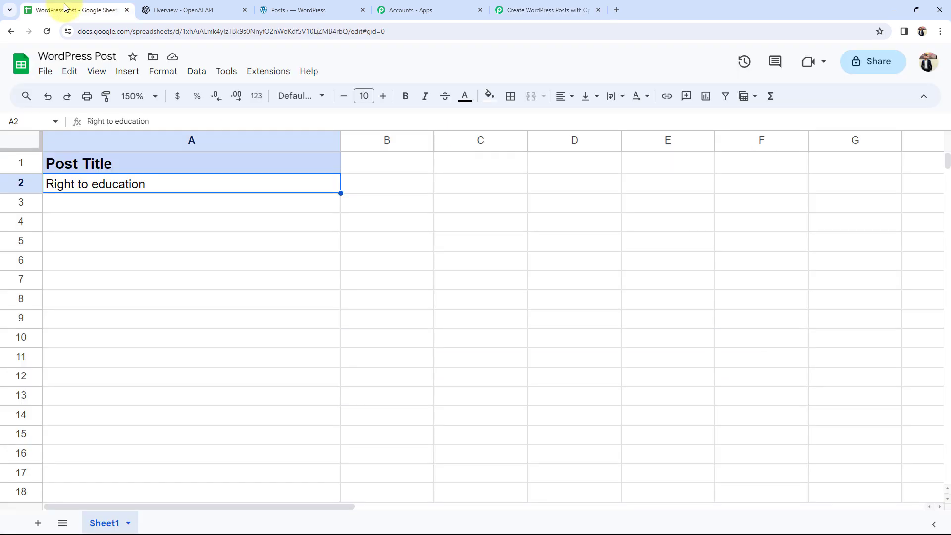
pyautogui.click(87, 211)
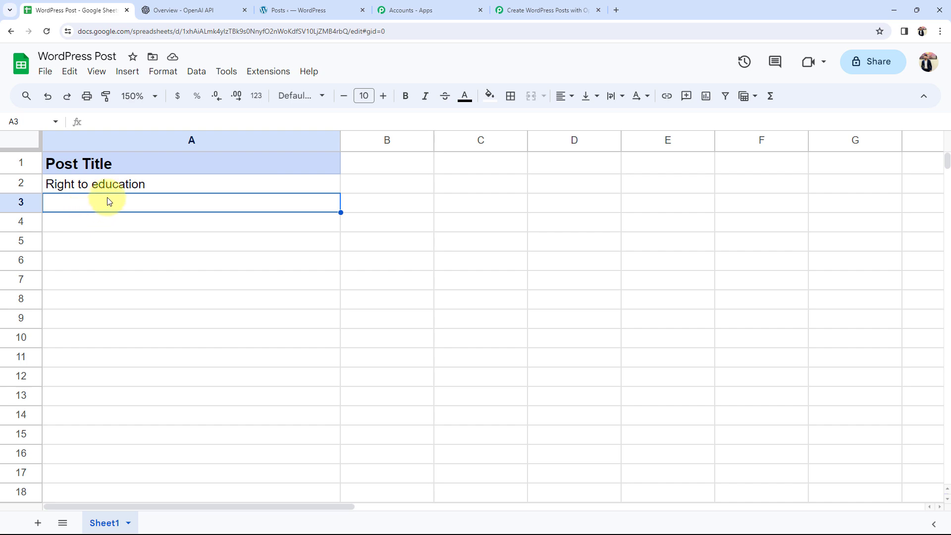
pyautogui.click(500, 10)
pyautogui.scroll(-10, 163, 358)
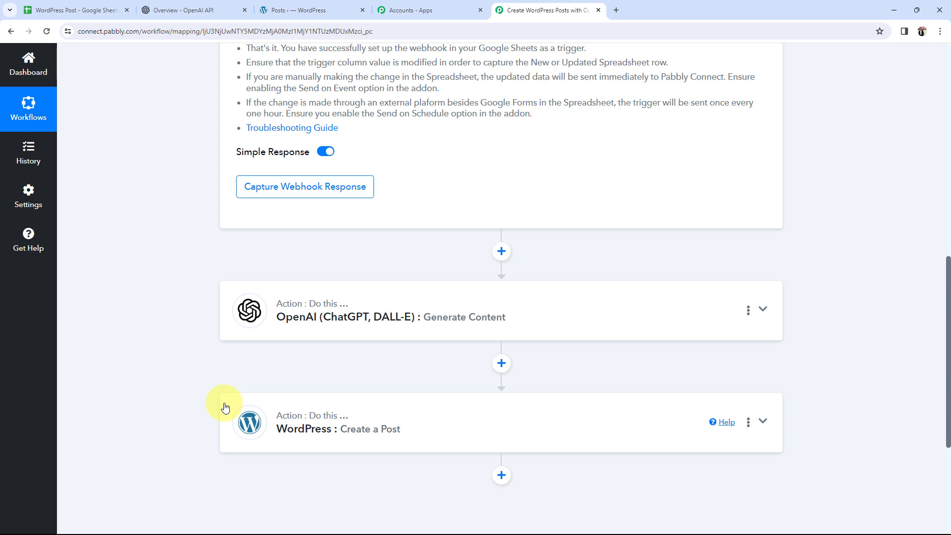
pyautogui.scroll(10, 226, 407)
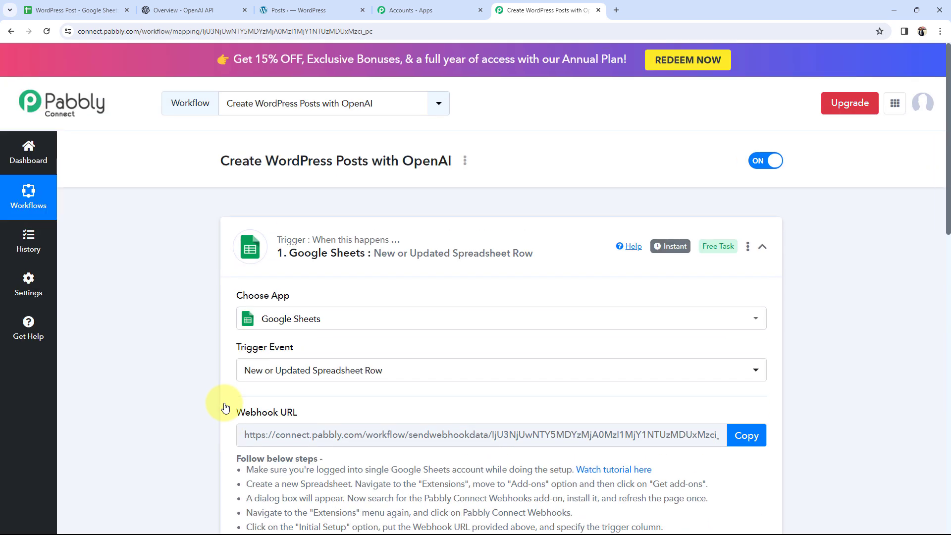
pyautogui.scroll(-3, 224, 403)
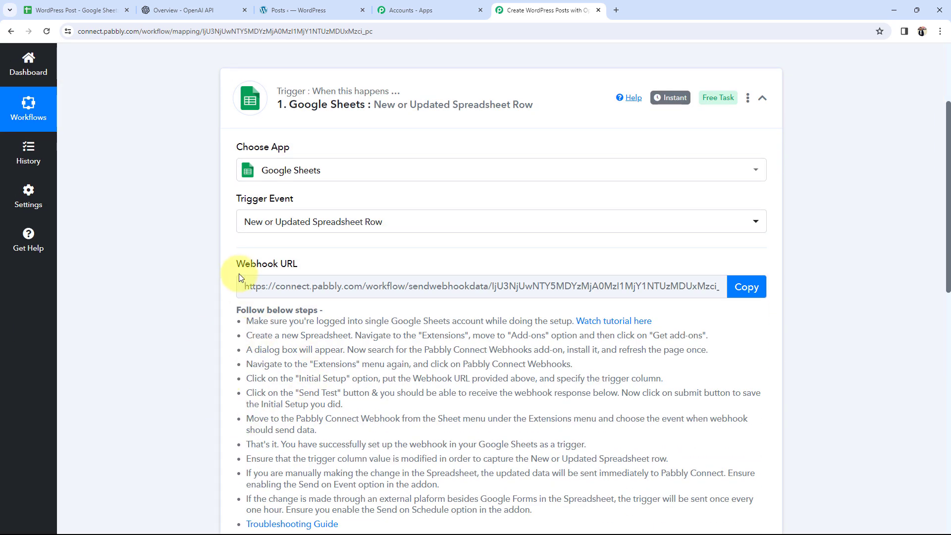
# Copy the Google Sheets trigger's webhook URL and read the spreadsheet setup instructions below it
pyautogui.moveTo(242, 267)
pyautogui.moveTo(238, 268); pyautogui.dragTo(296, 268)
pyautogui.click(121, 307)
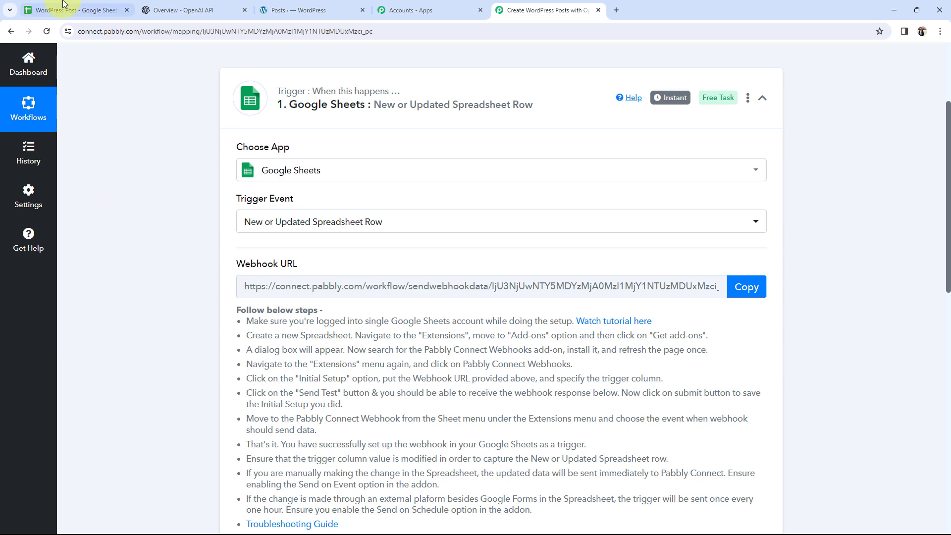
pyautogui.click(74, 10)
pyautogui.click(545, 10)
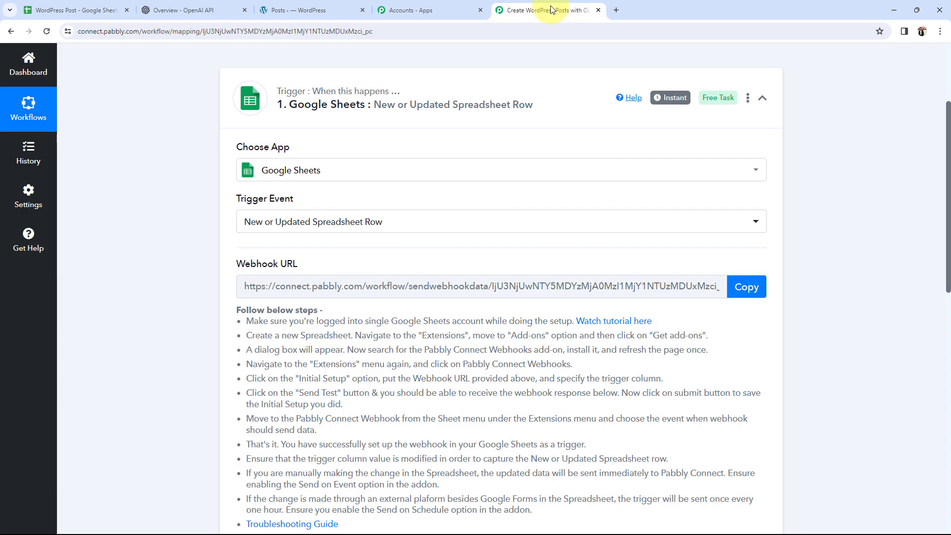
pyautogui.moveTo(230, 263); pyautogui.dragTo(297, 266)
pyautogui.click(168, 287)
pyautogui.click(746, 287)
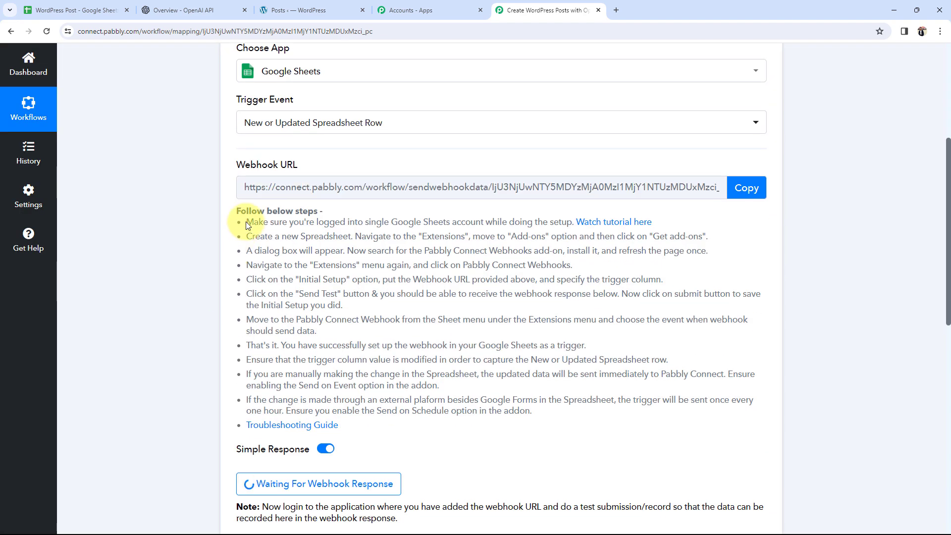
pyautogui.moveTo(245, 221); pyautogui.dragTo(535, 412)
pyautogui.click(161, 343)
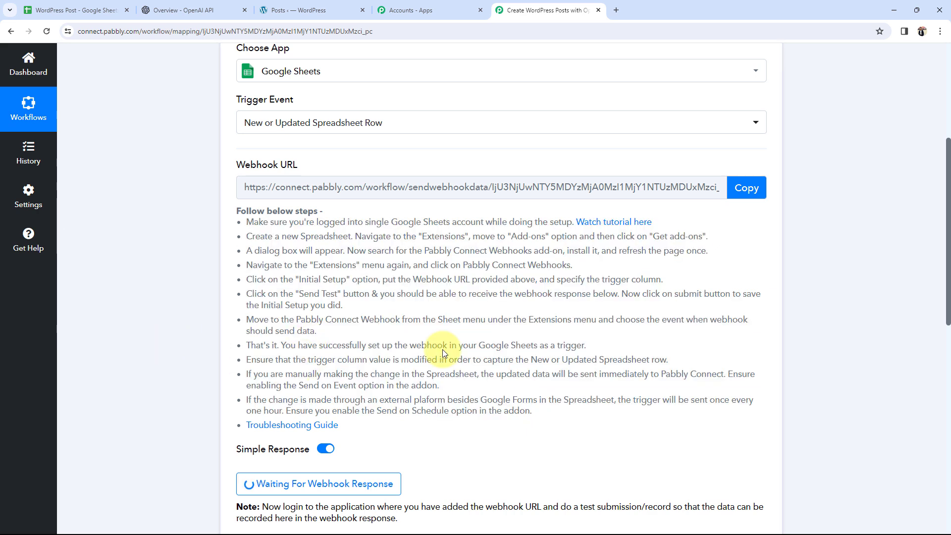
# In the WordPress Post spreadsheet, search the add-on marketplace for Pabbly Connect Webhooks, check its listing for installation, and close the marketplace
pyautogui.click(68, 6)
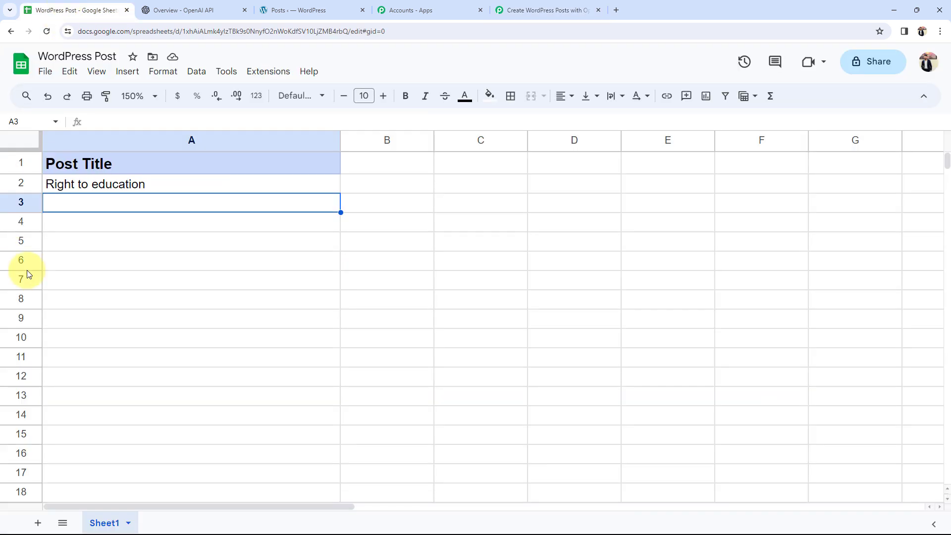
pyautogui.click(253, 75)
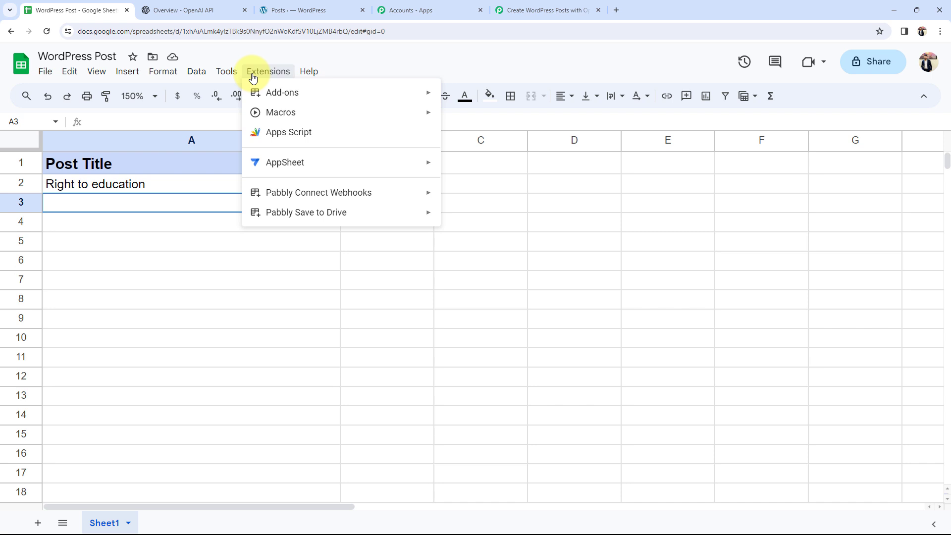
pyautogui.moveTo(357, 97)
pyautogui.click(471, 95)
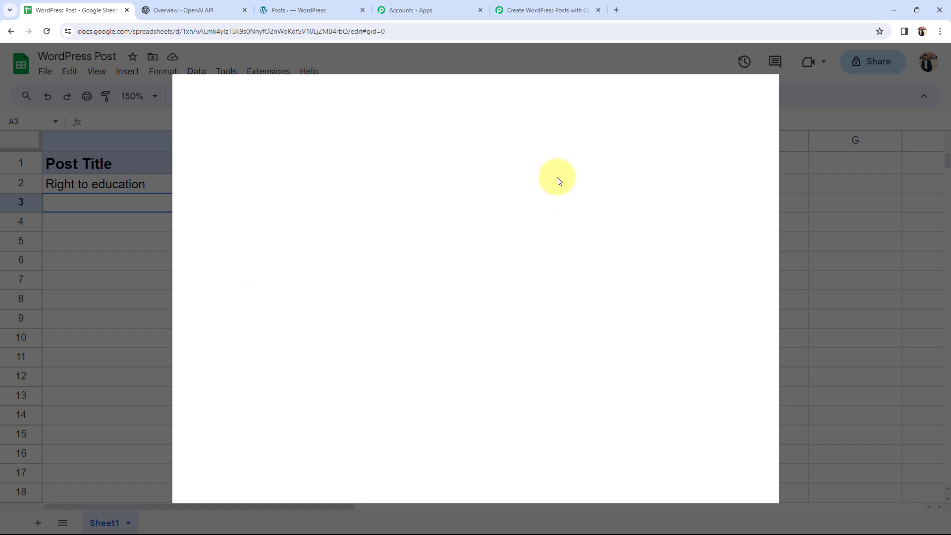
pyautogui.click(536, 96)
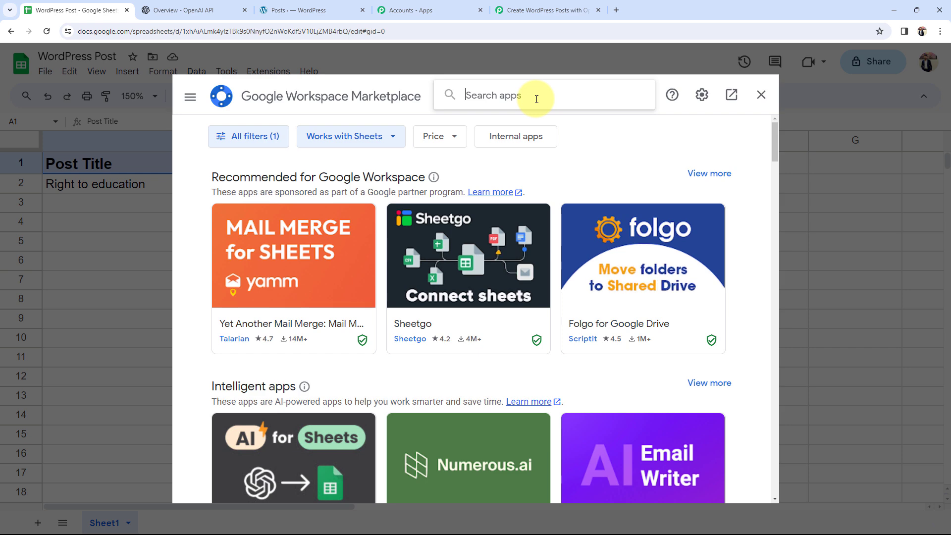
pyautogui.write('pabbly')
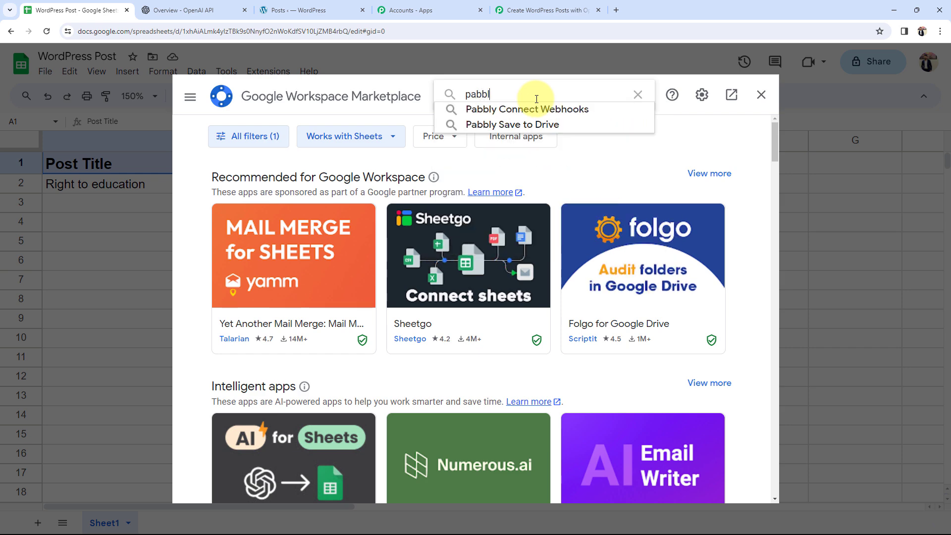
pyautogui.click(546, 111)
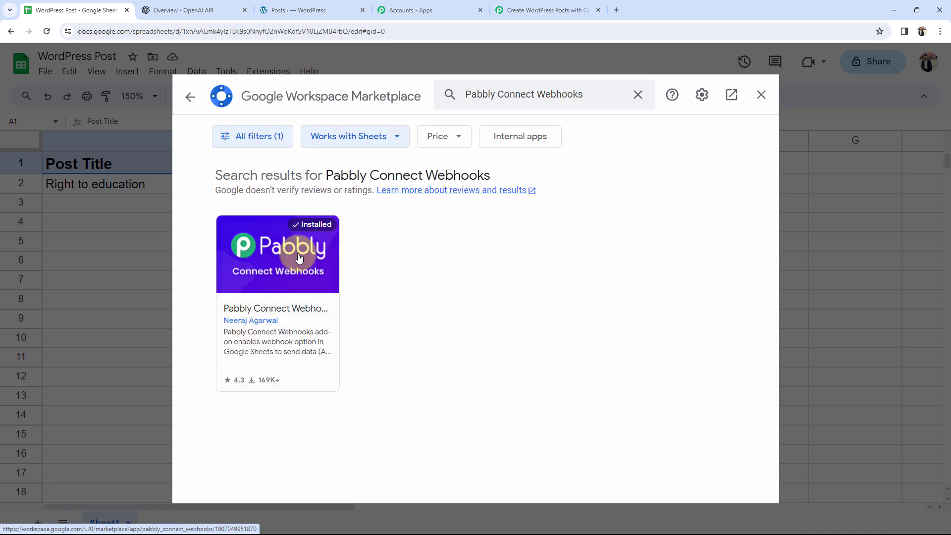
pyautogui.click(299, 258)
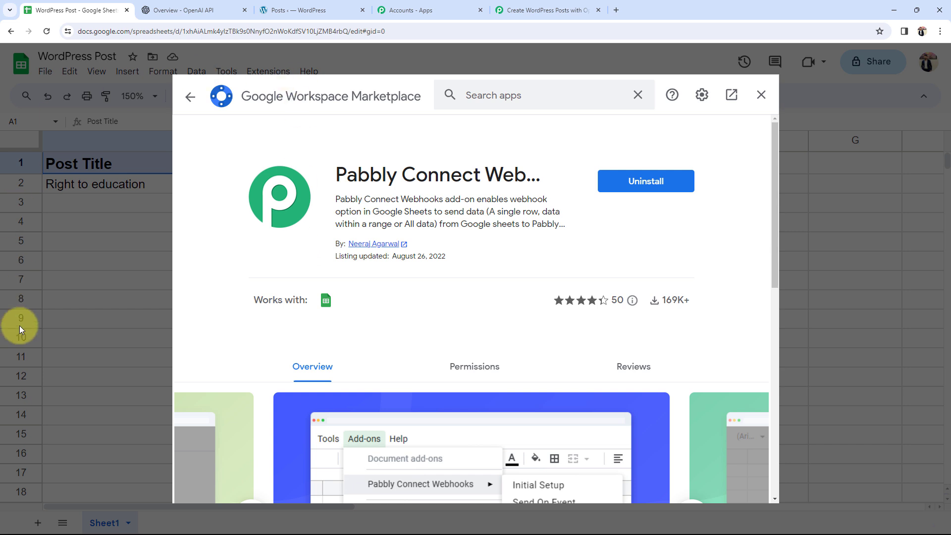
pyautogui.click(761, 95)
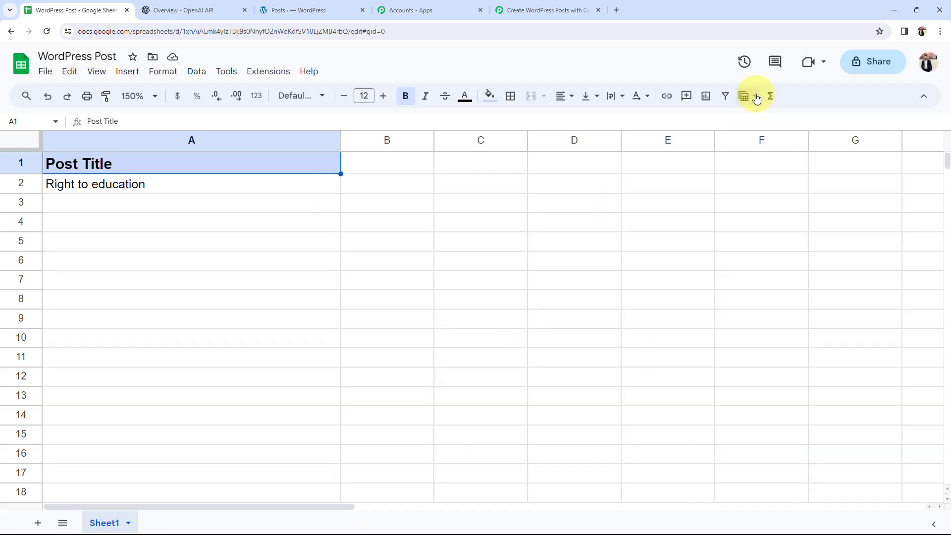
# Open the Initial Setup of the Pabbly Connect Webhooks add-on for Sheet1
pyautogui.click(319, 396)
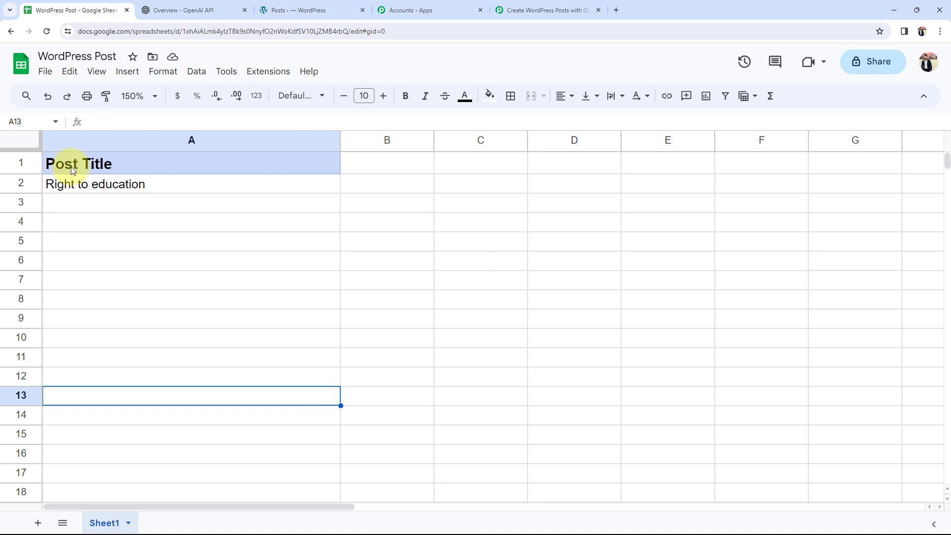
pyautogui.click(276, 73)
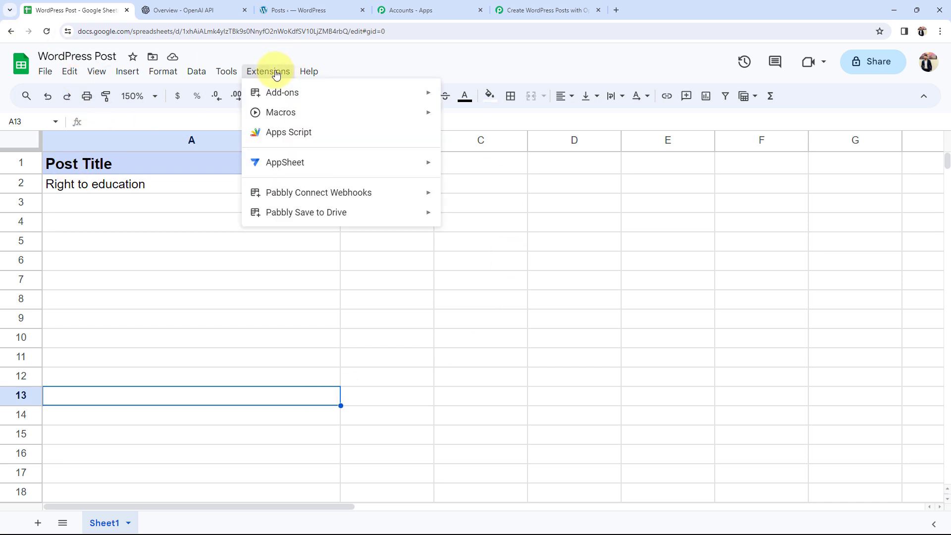
pyautogui.moveTo(262, 193)
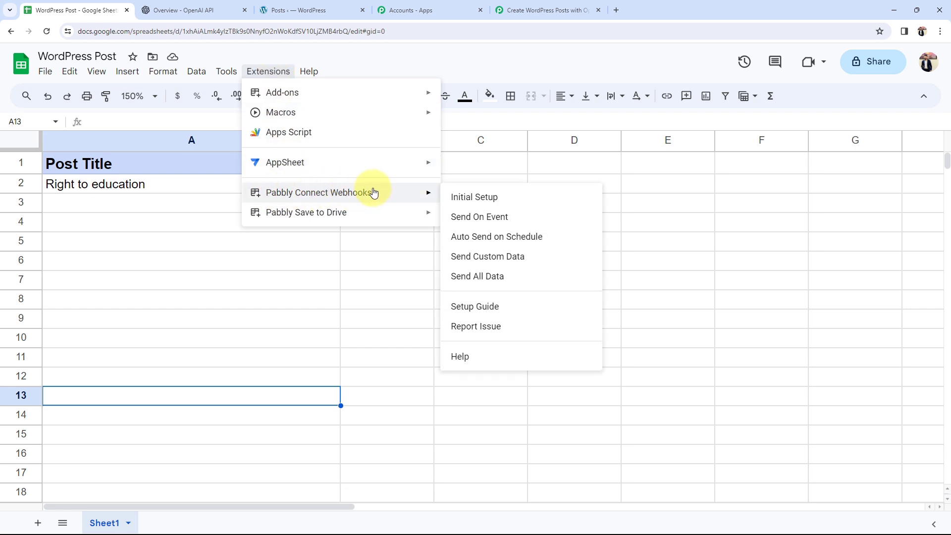
pyautogui.click(464, 199)
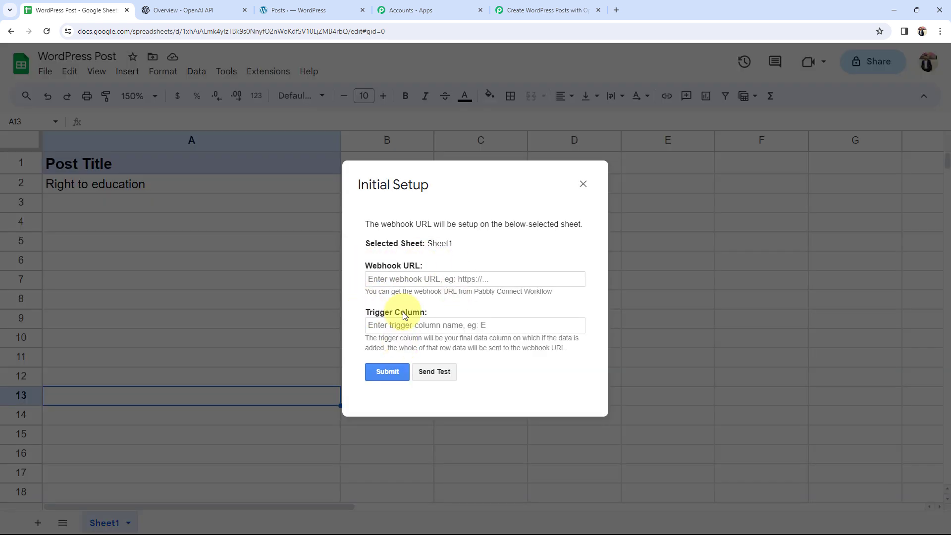
# Copy the webhook URL from the Pabbly Connect workflow's trigger and paste it as the Webhook URL in the spreadsheet's Initial Setup
pyautogui.click(540, 9)
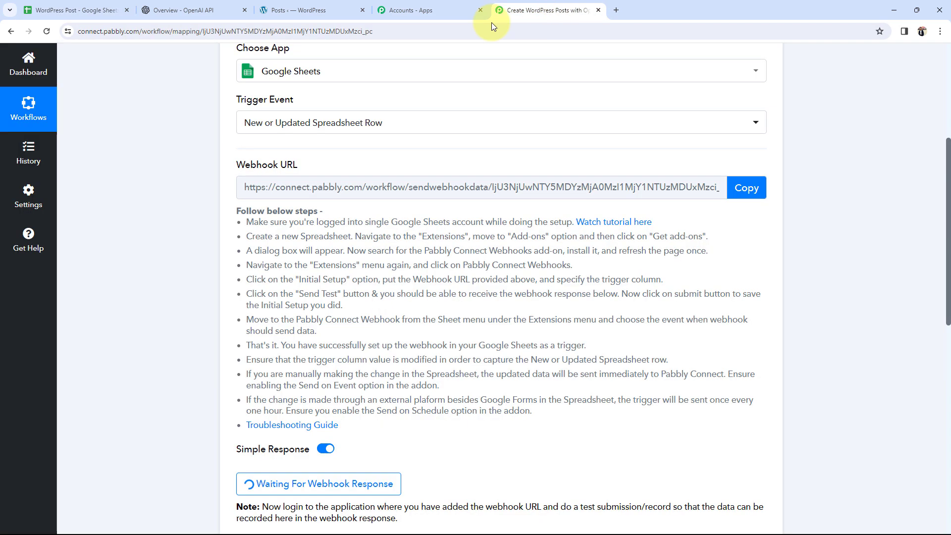
pyautogui.click(747, 188)
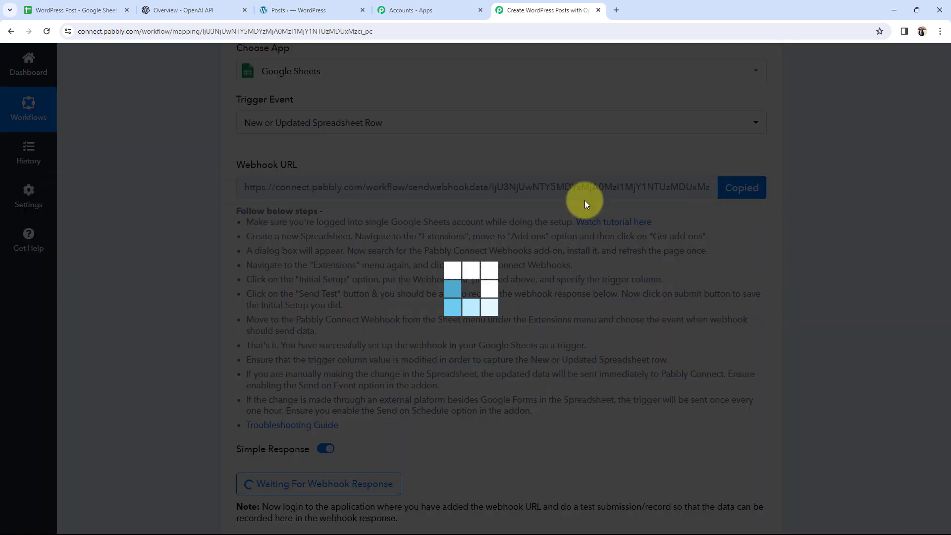
pyautogui.click(74, 10)
pyautogui.click(406, 277)
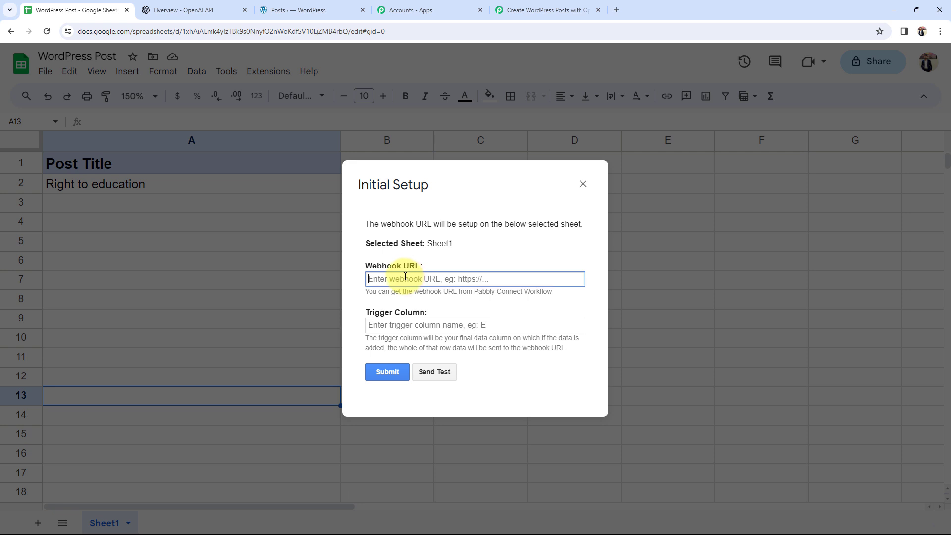
pyautogui.hotkey('ctrl', 'v')
# Move the Initial Setup dialog clear of the sheet's data column and set the Trigger Column to A
pyautogui.click(382, 324)
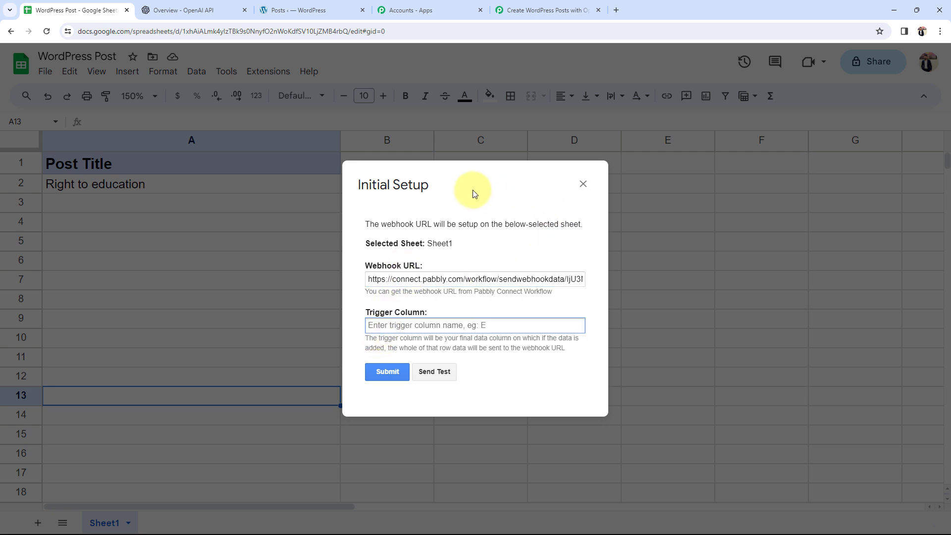
pyautogui.moveTo(474, 193); pyautogui.dragTo(570, 179)
pyautogui.click(486, 312)
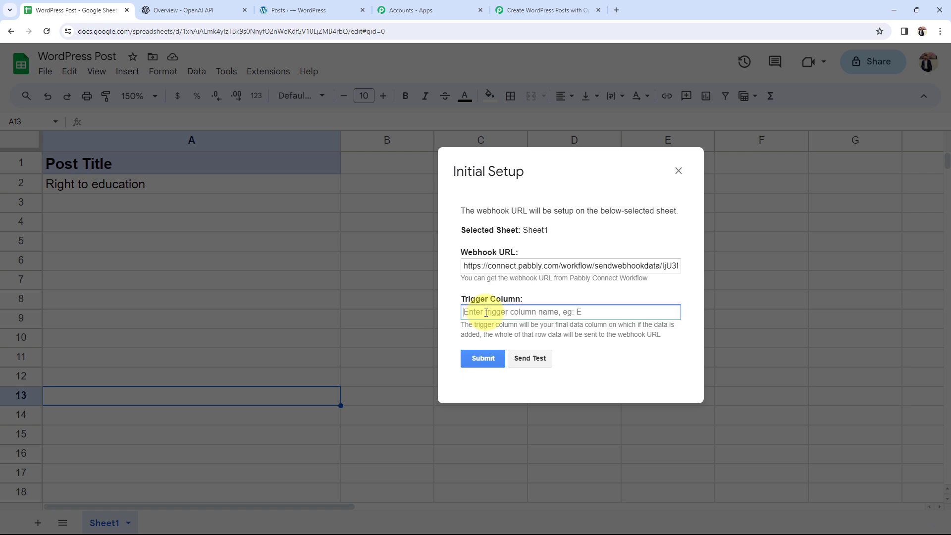
pyautogui.write('A')
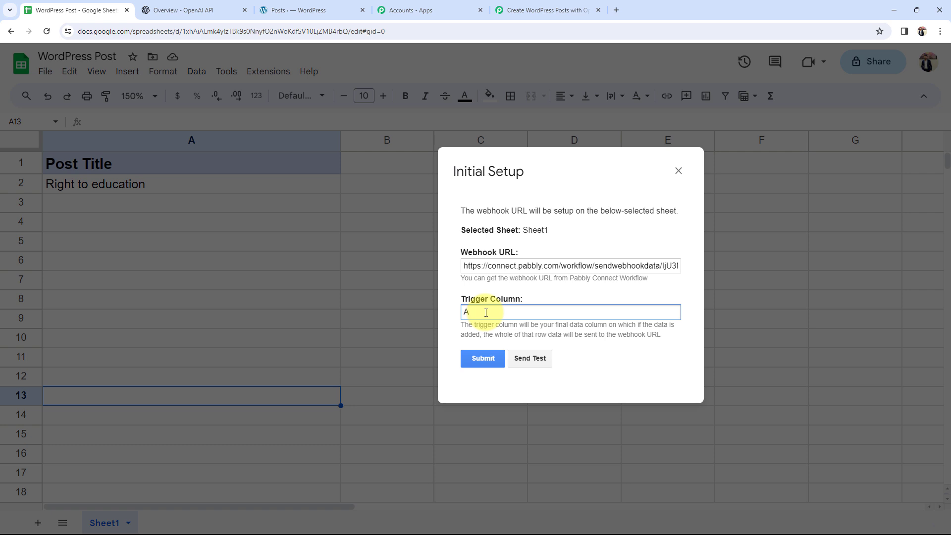
pyautogui.click(444, 303)
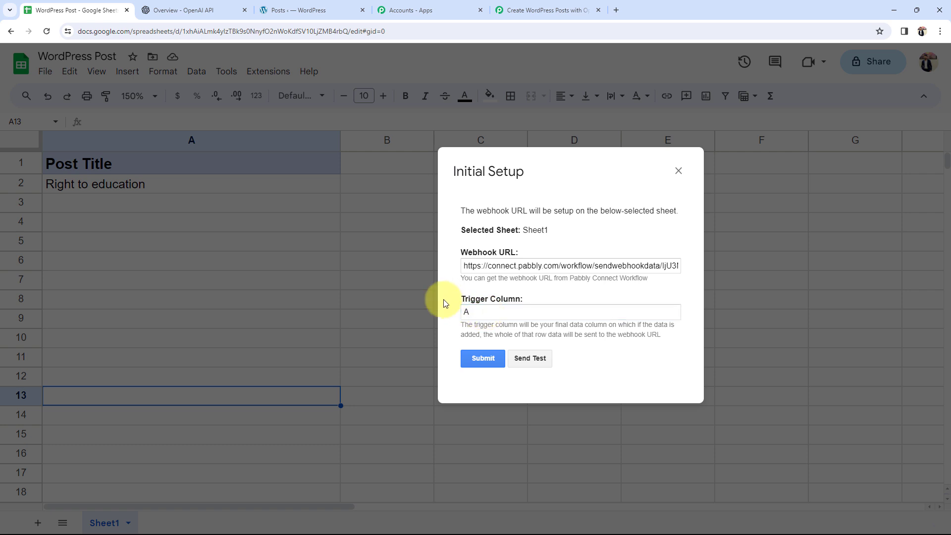
# Send a test of the spreadsheet's row data to the webhook and check the send status
pyautogui.click(520, 363)
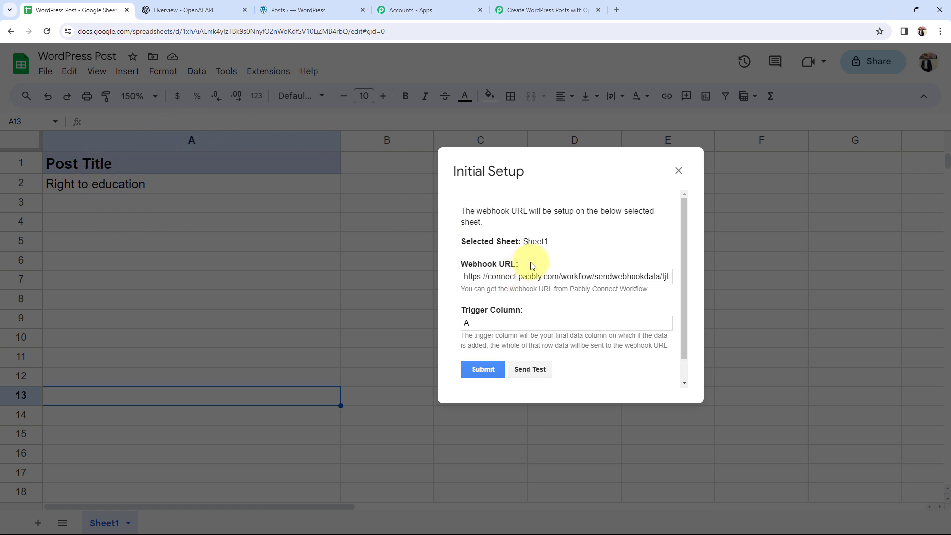
pyautogui.scroll(-1, 520, 268)
pyautogui.moveTo(462, 367); pyautogui.dragTo(562, 368)
pyautogui.click(572, 353)
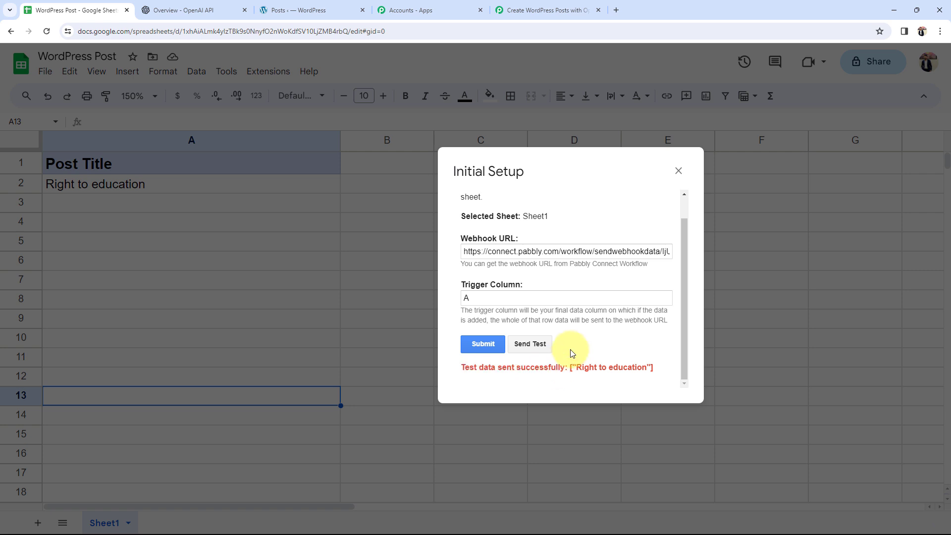
# Submit the webhook's Initial Setup for Sheet1 and close the dialog
pyautogui.click(483, 348)
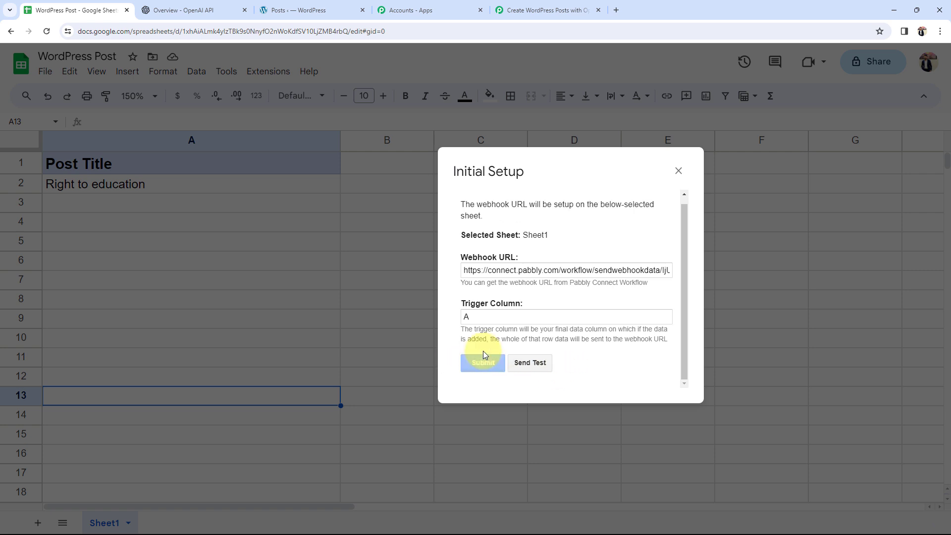
pyautogui.moveTo(466, 367); pyautogui.dragTo(573, 369)
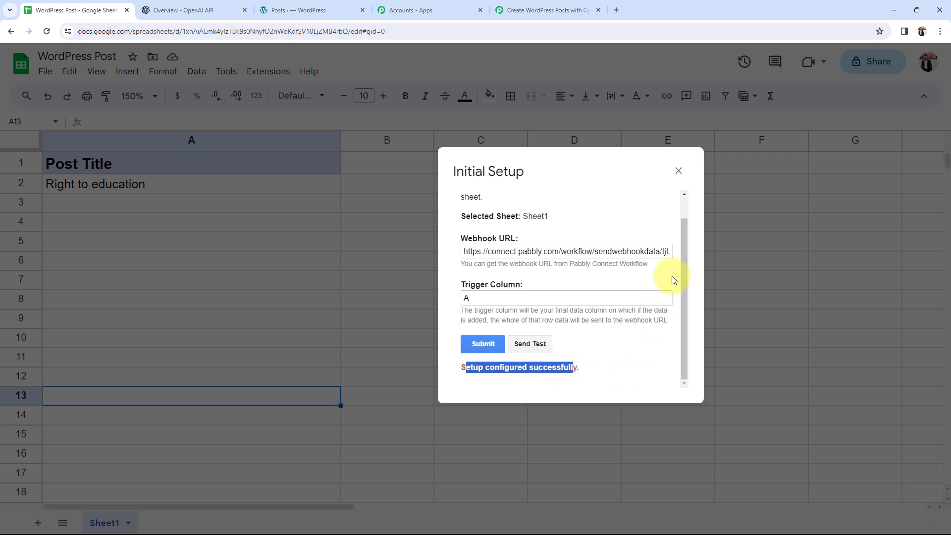
pyautogui.click(678, 172)
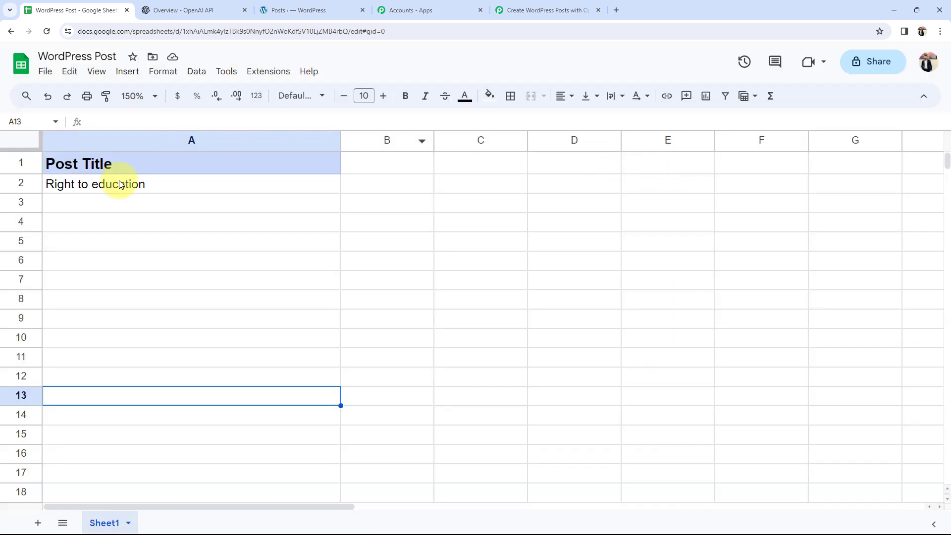
# Enable Send On Event for the spreadsheet through the Pabbly Connect Webhooks extension
pyautogui.click(260, 78)
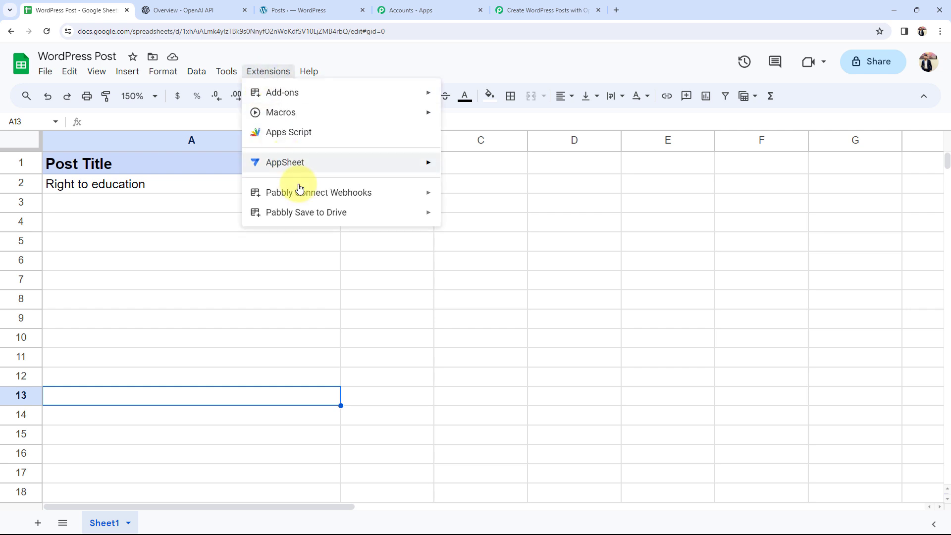
pyautogui.moveTo(301, 195)
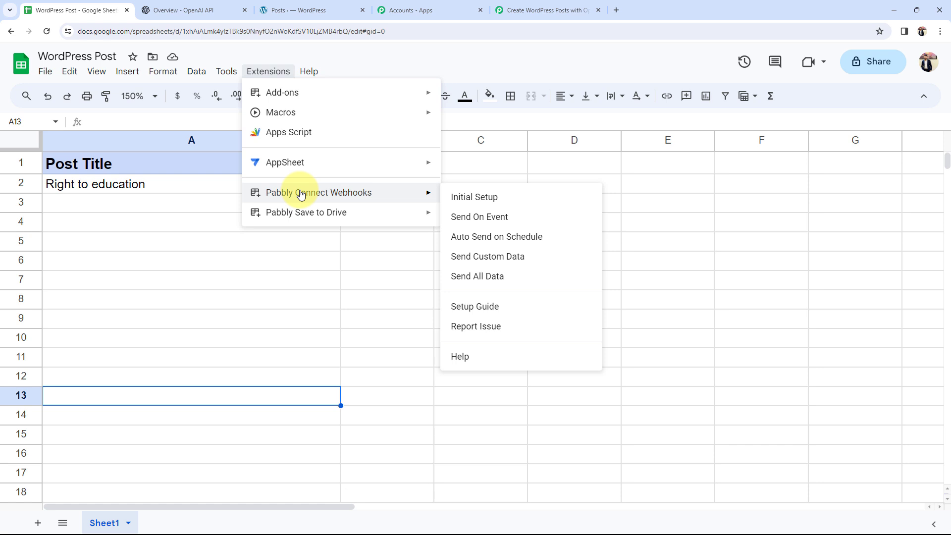
pyautogui.click(461, 218)
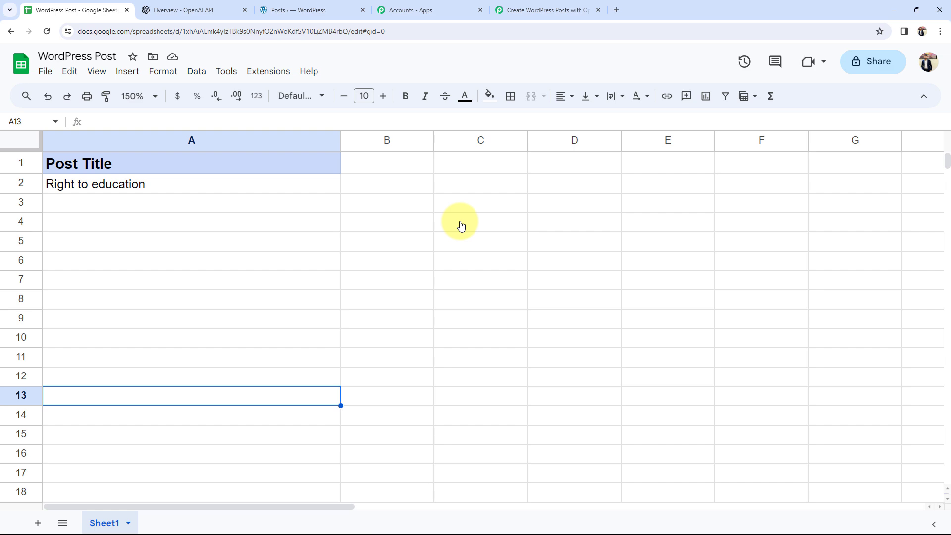
# Switch to the Pabbly Connect workflow, examine the trigger's captured spreadsheet name, post title and trigger column, and collapse the trigger
pyautogui.click(568, 9)
pyautogui.scroll(-5, 223, 367)
pyautogui.scroll(-4, 223, 370)
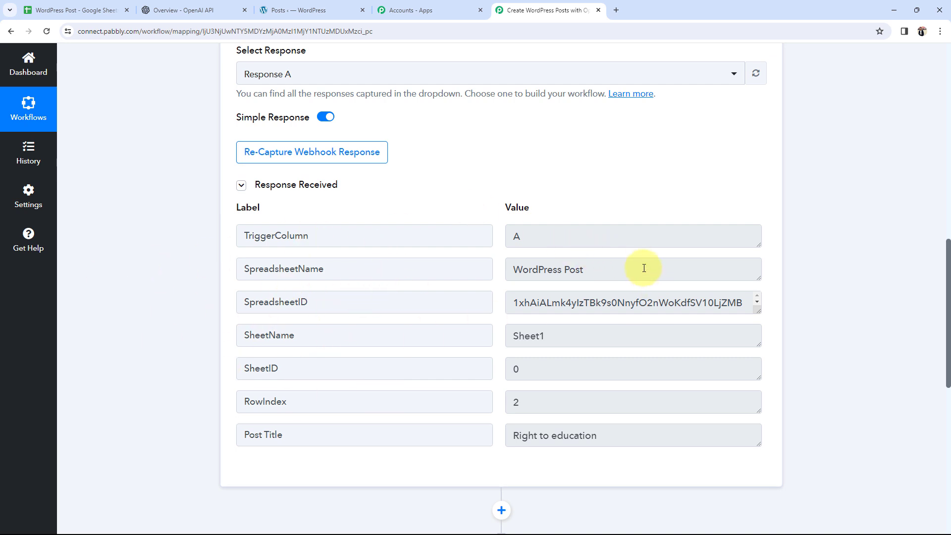
pyautogui.moveTo(640, 267); pyautogui.dragTo(473, 267)
pyautogui.moveTo(624, 434); pyautogui.dragTo(508, 428)
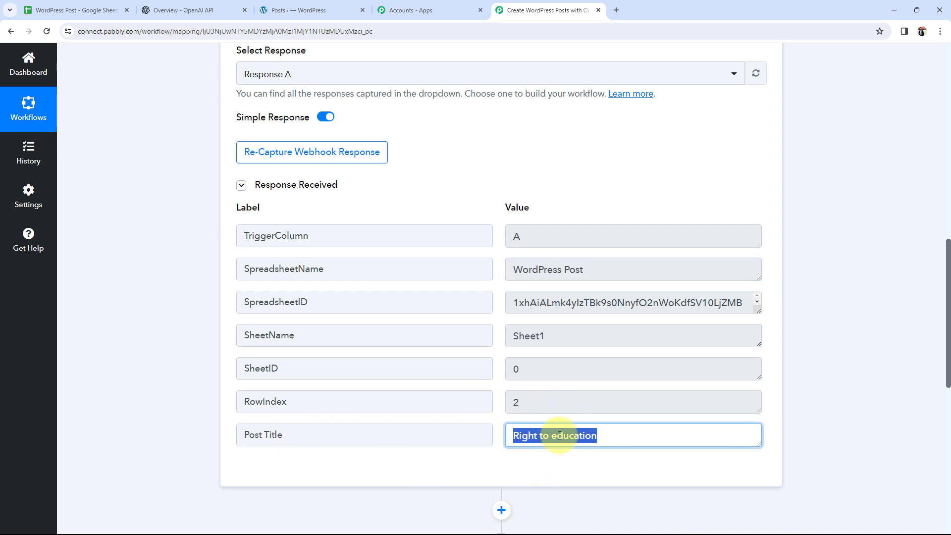
pyautogui.moveTo(601, 261); pyautogui.dragTo(488, 269)
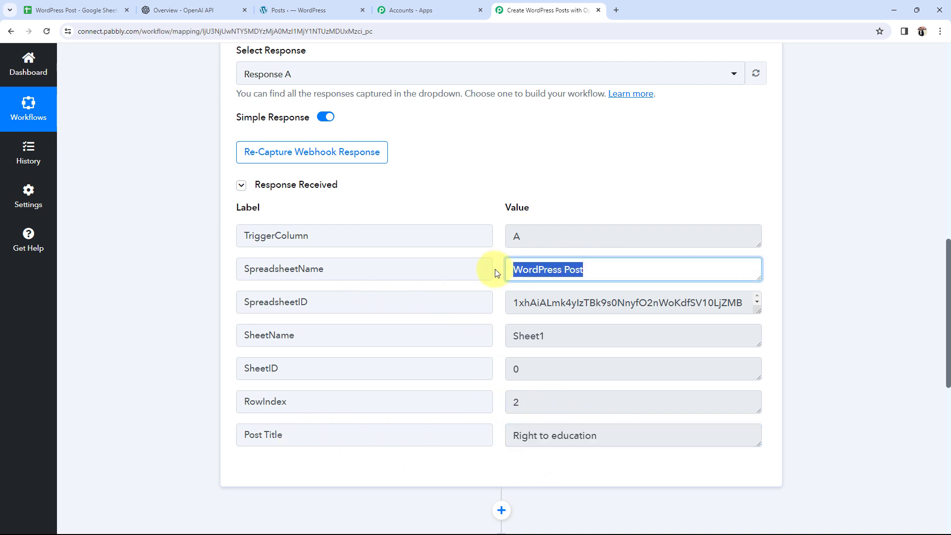
pyautogui.moveTo(548, 228); pyautogui.dragTo(429, 240)
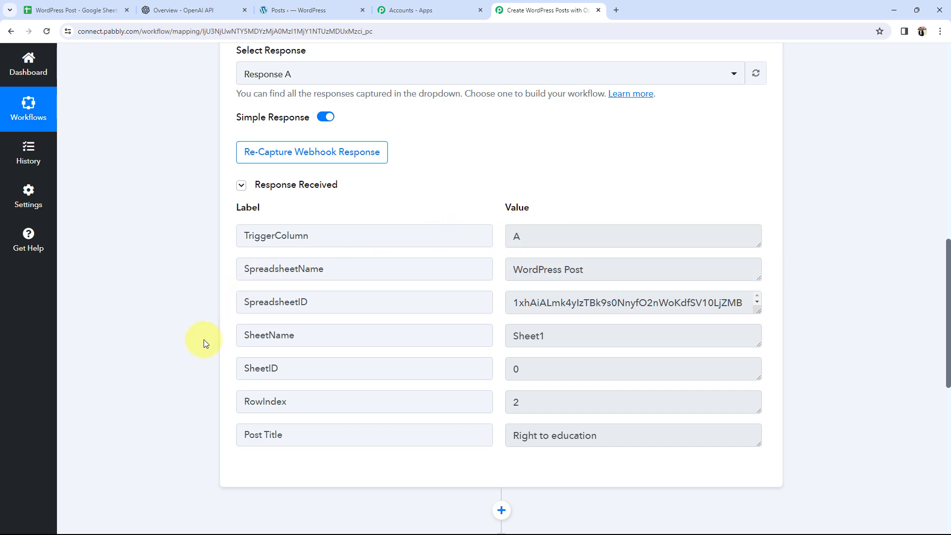
pyautogui.scroll(13, 204, 340)
pyautogui.click(417, 230)
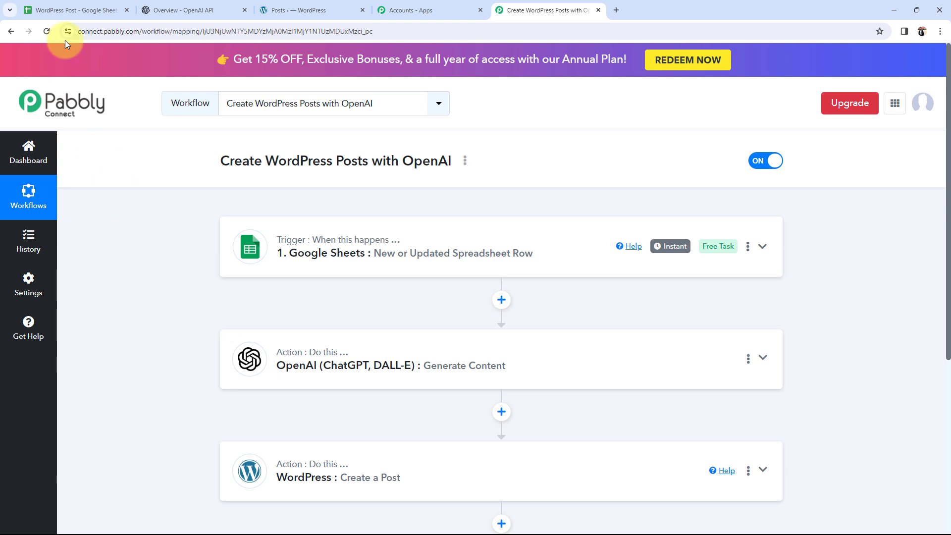
pyautogui.click(74, 10)
pyautogui.click(71, 208)
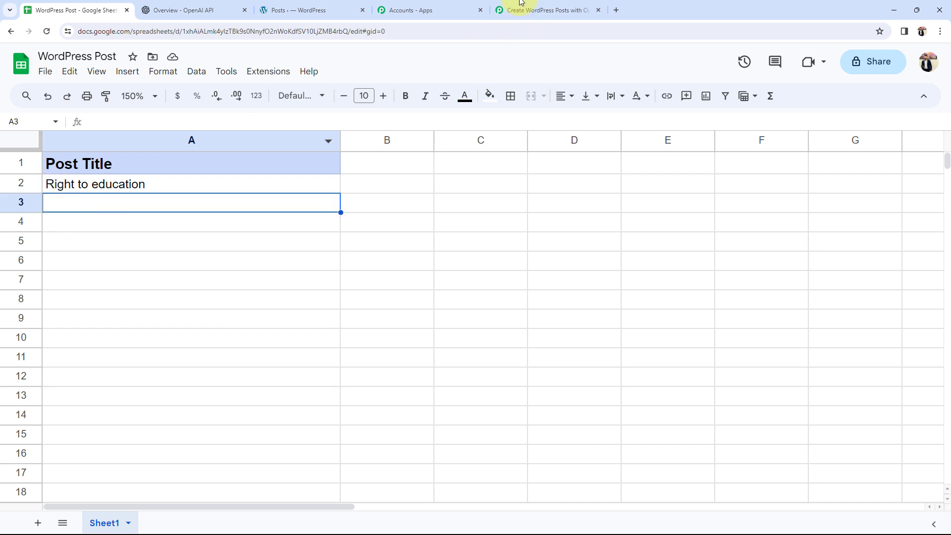
pyautogui.click(532, 10)
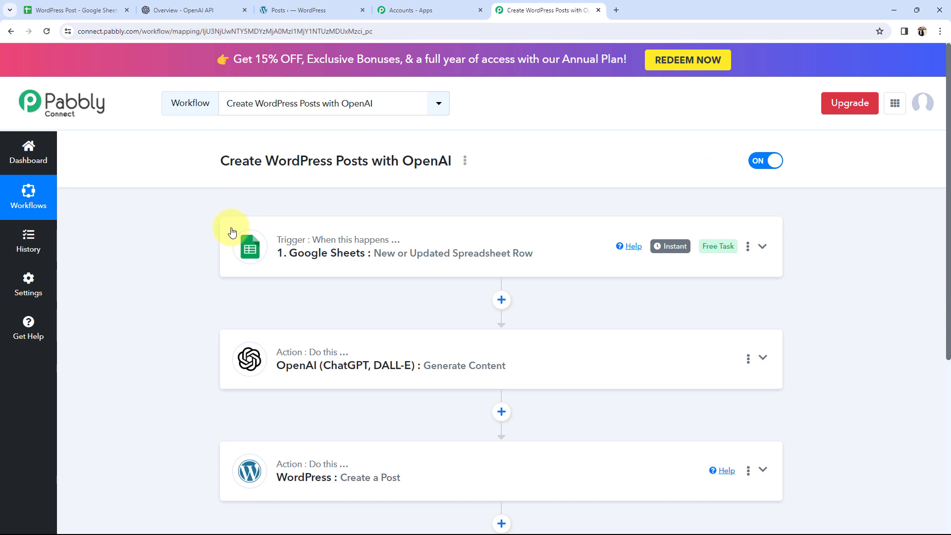
# Expand the OpenAI Generate Content action and open its account connection setup
pyautogui.click(287, 358)
pyautogui.scroll(-5, 224, 340)
pyautogui.scroll(1, 227, 272)
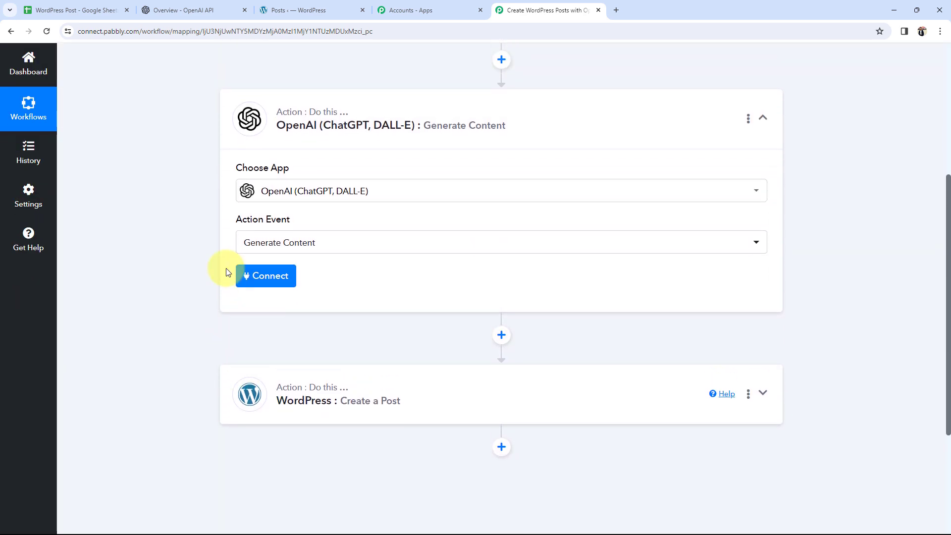
pyautogui.click(270, 295)
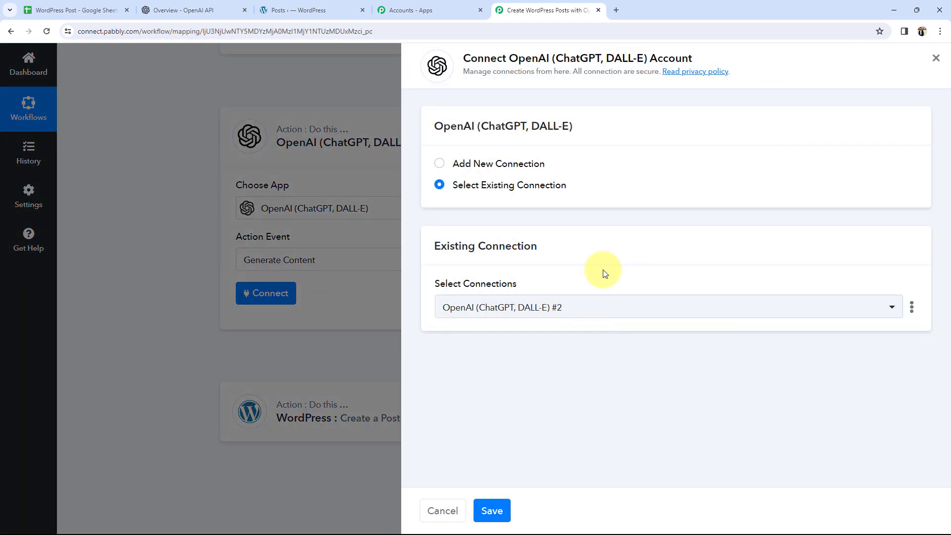
pyautogui.moveTo(462, 58); pyautogui.dragTo(699, 49)
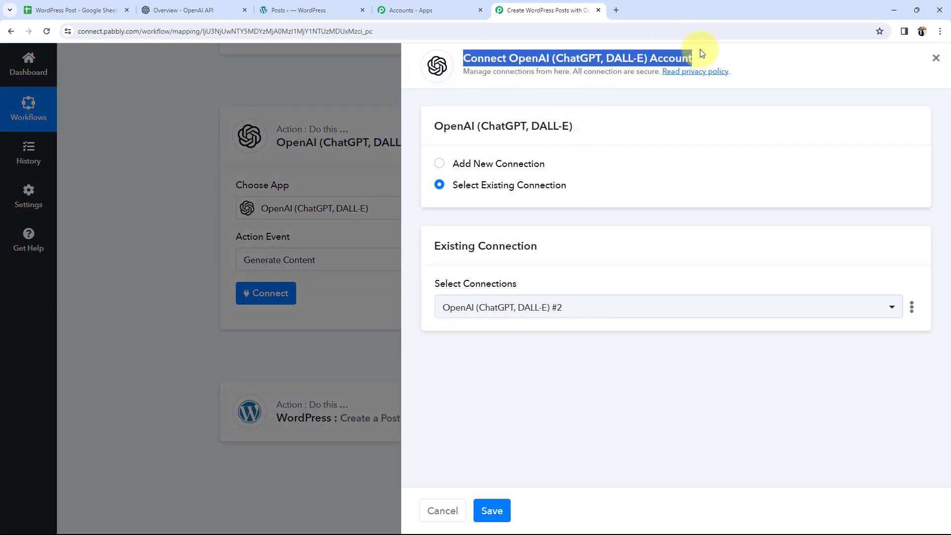
pyautogui.click(438, 164)
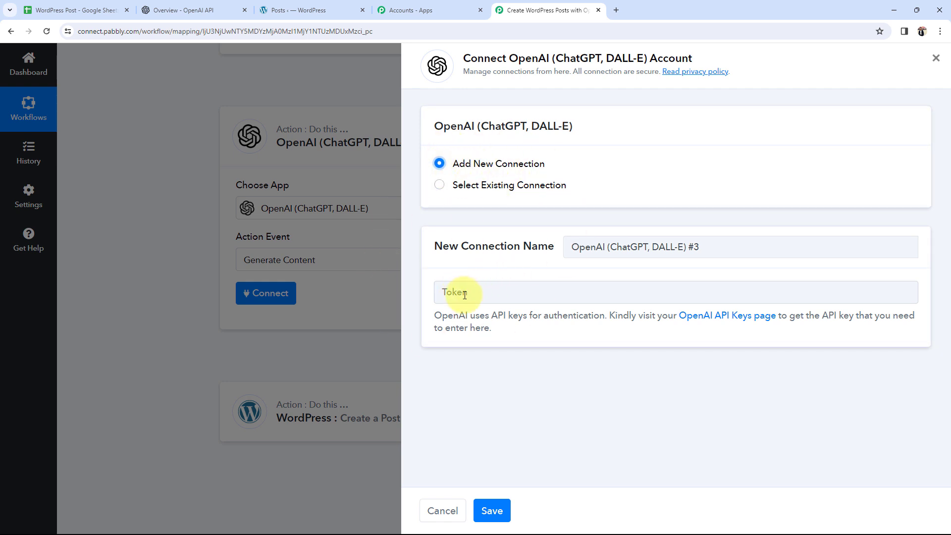
pyautogui.rightClick(696, 318)
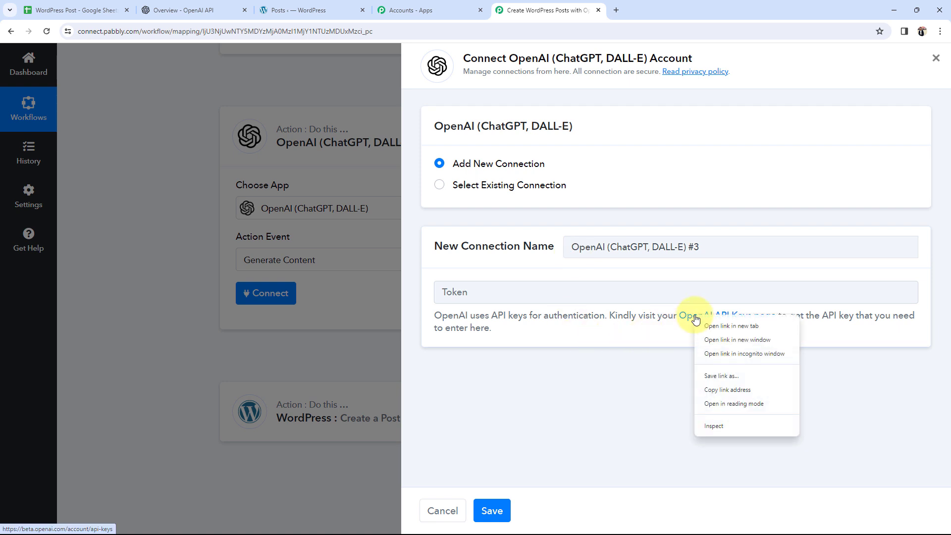
pyautogui.click(718, 323)
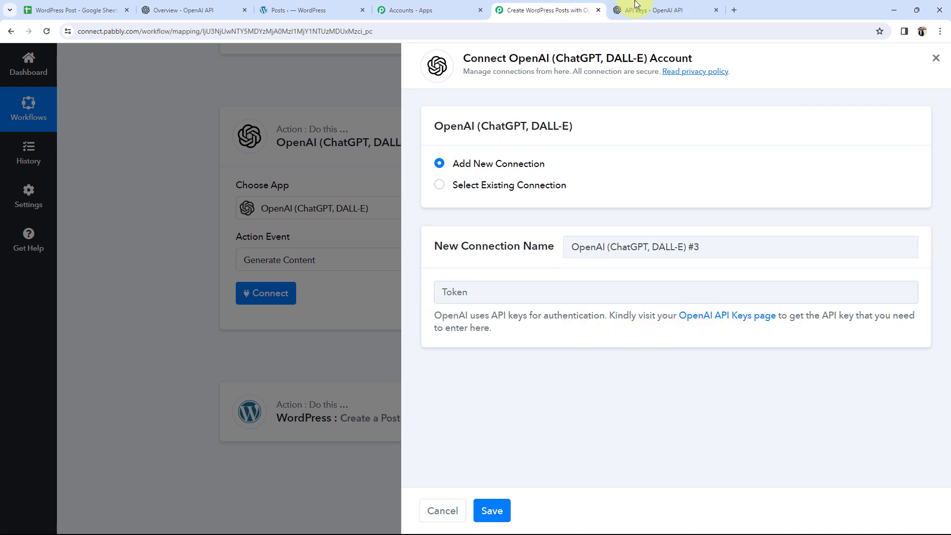
pyautogui.click(649, 10)
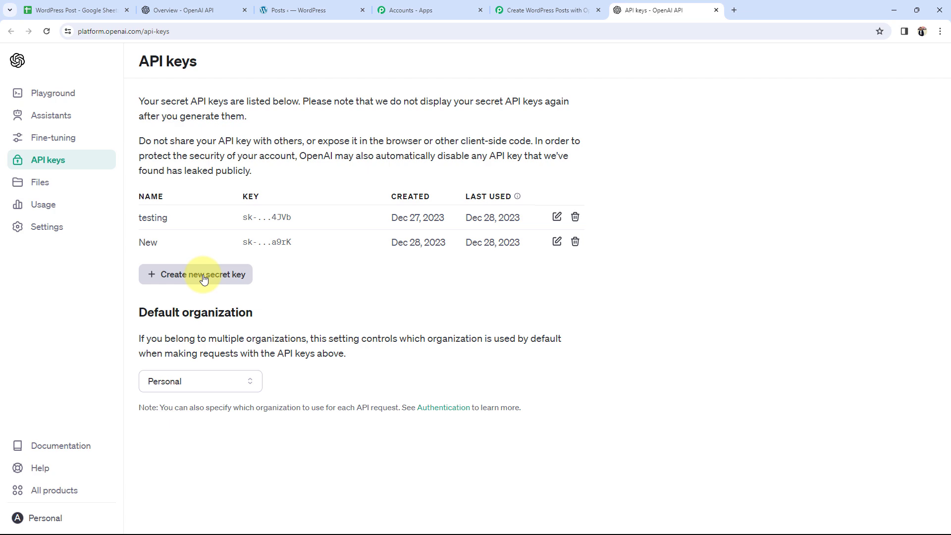
pyautogui.click(716, 11)
pyautogui.click(463, 299)
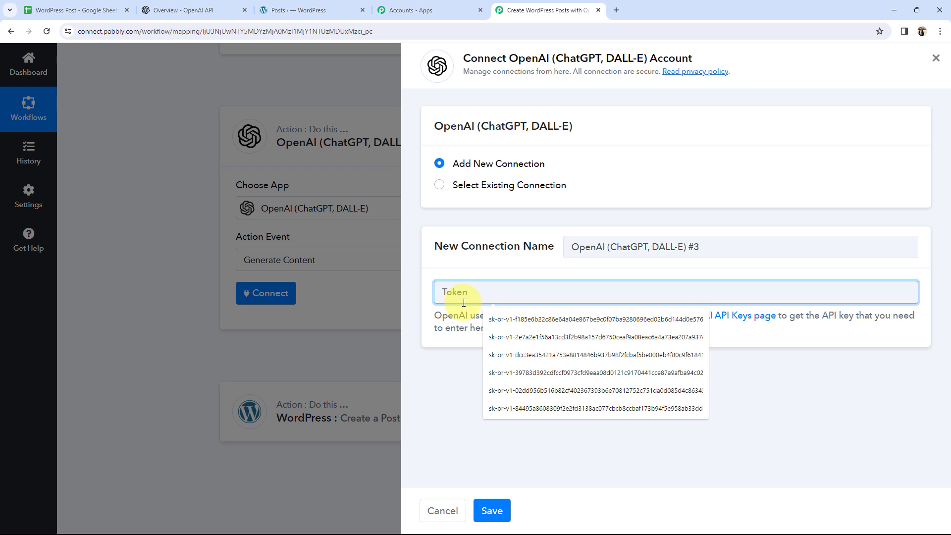
pyautogui.click(430, 458)
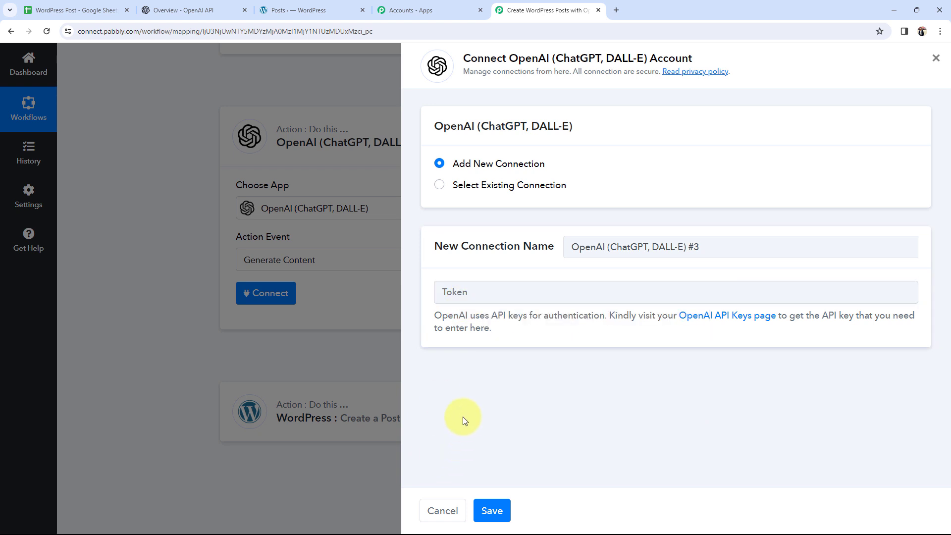
# Save the existing connection OpenAI (ChatGPT, DALL-E) #2 for the action and choose text-davinci-003 (Most Used) as the AI model
pyautogui.click(439, 185)
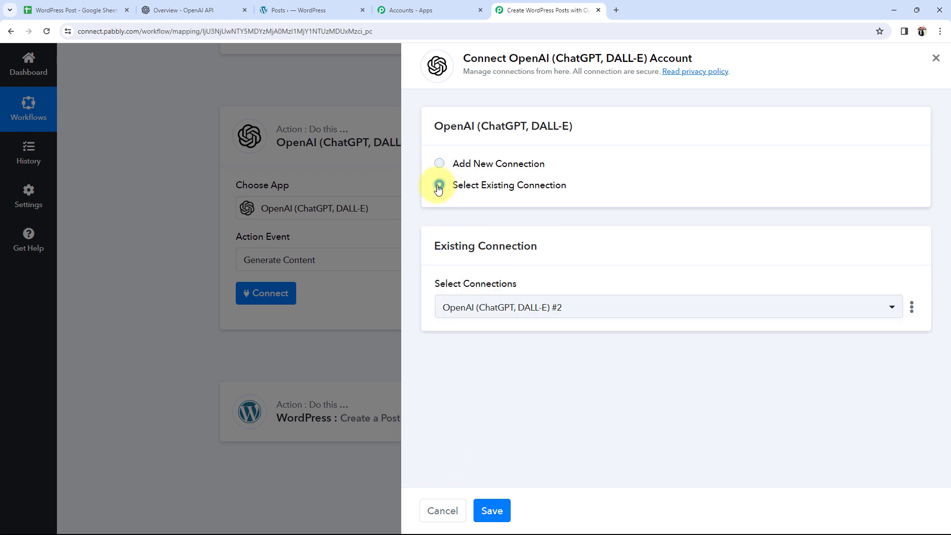
pyautogui.click(483, 504)
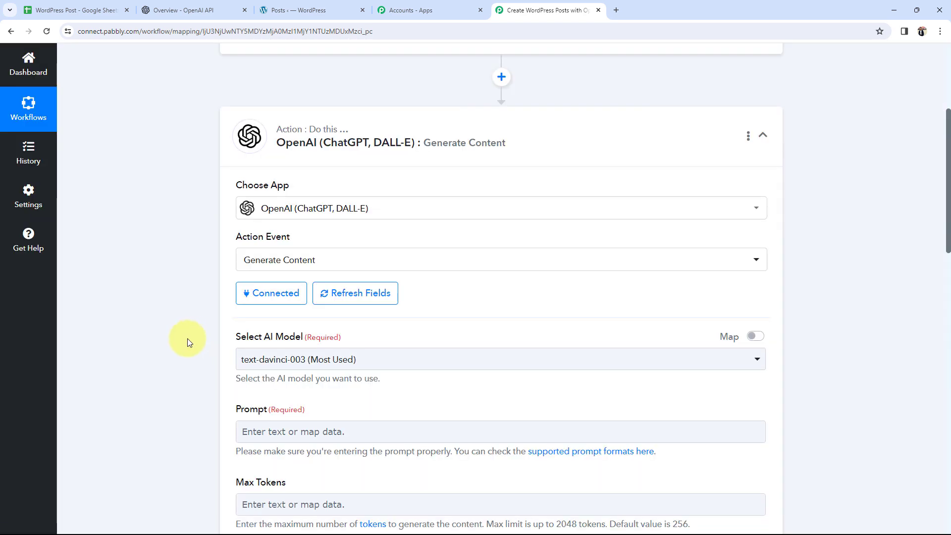
pyautogui.scroll(-4, 191, 336)
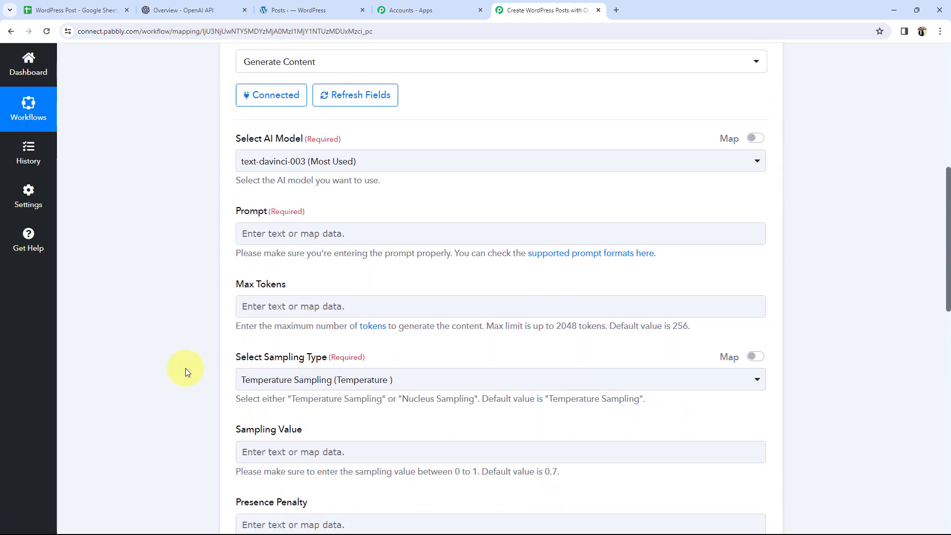
pyautogui.click(251, 169)
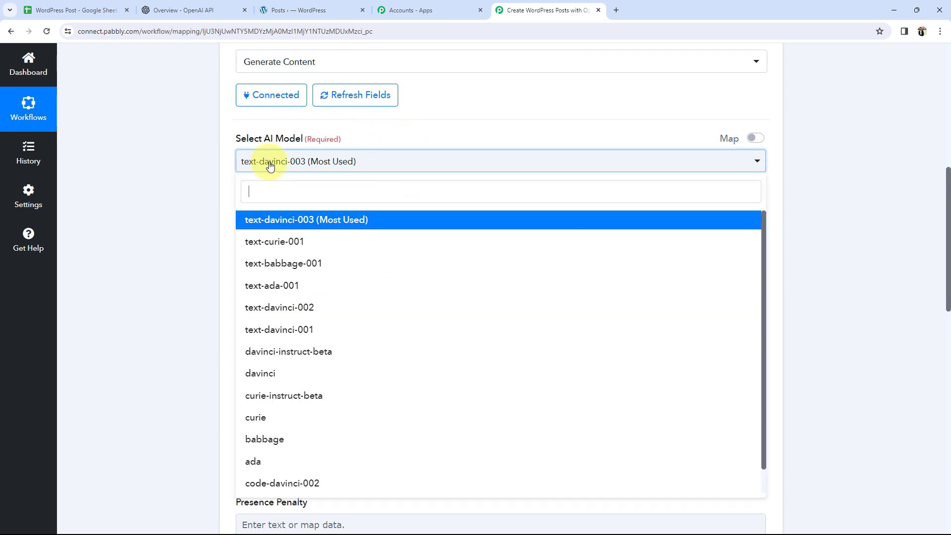
pyautogui.click(274, 214)
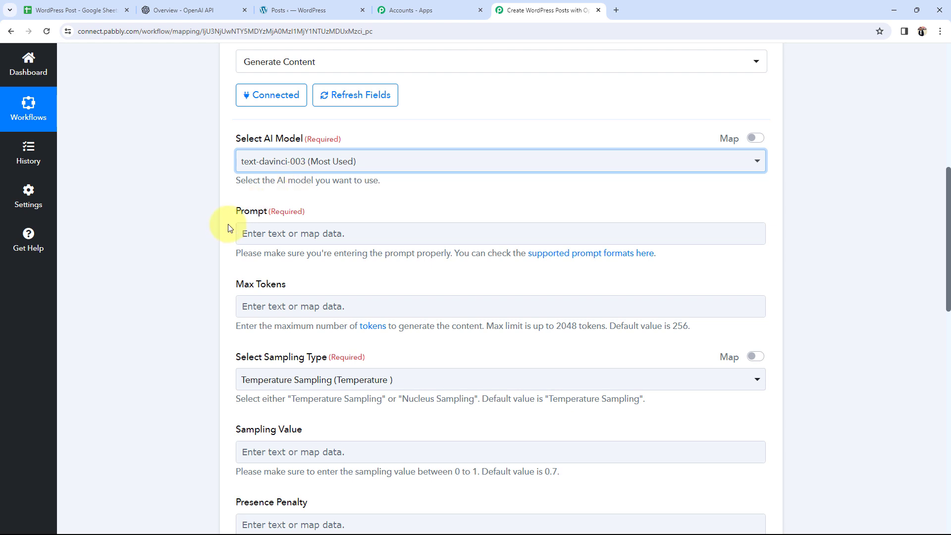
# Enter "Write an Essay on the Topic :-" as the prompt of the OpenAI Generate Content action
pyautogui.scroll(-2, 212, 220)
pyautogui.moveTo(225, 116); pyautogui.dragTo(281, 113)
pyautogui.click(175, 157)
pyautogui.click(275, 136)
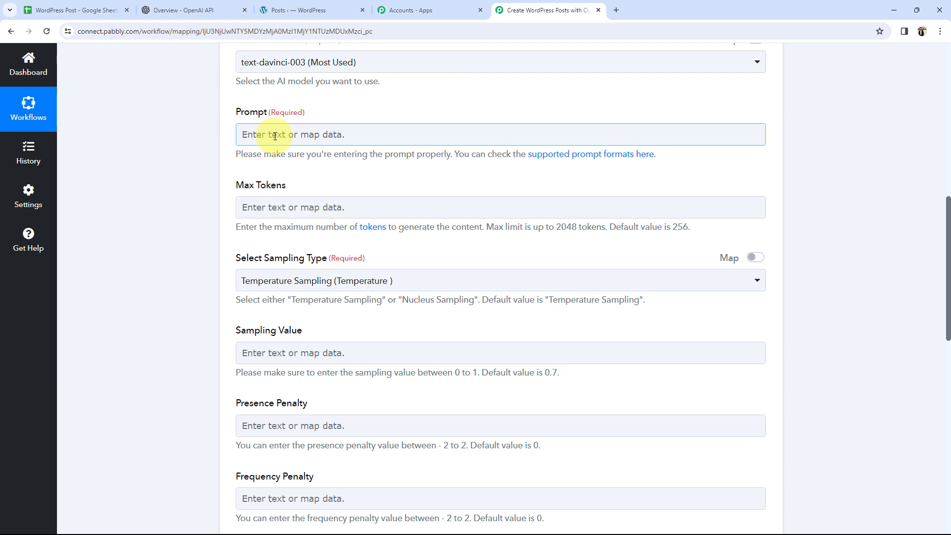
pyautogui.hotkey('ctrl', '1')
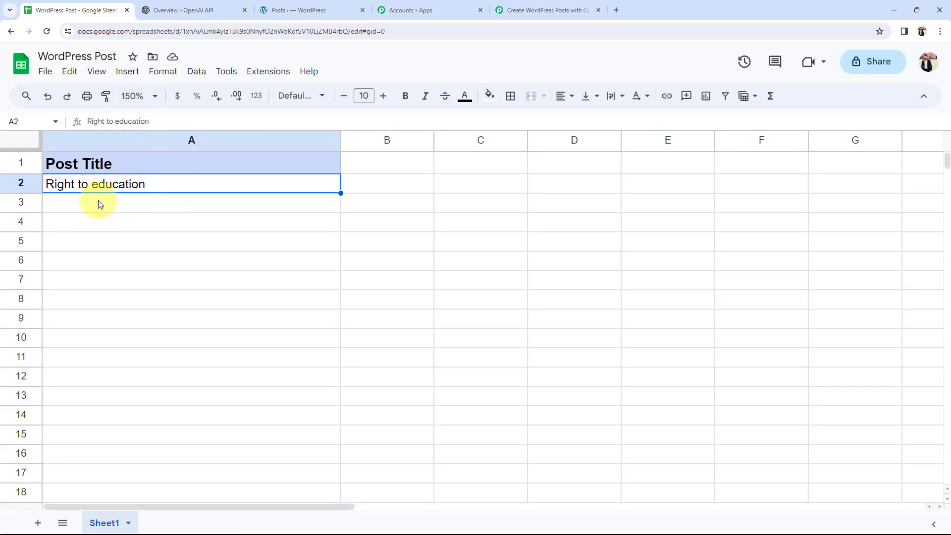
pyautogui.click(541, 9)
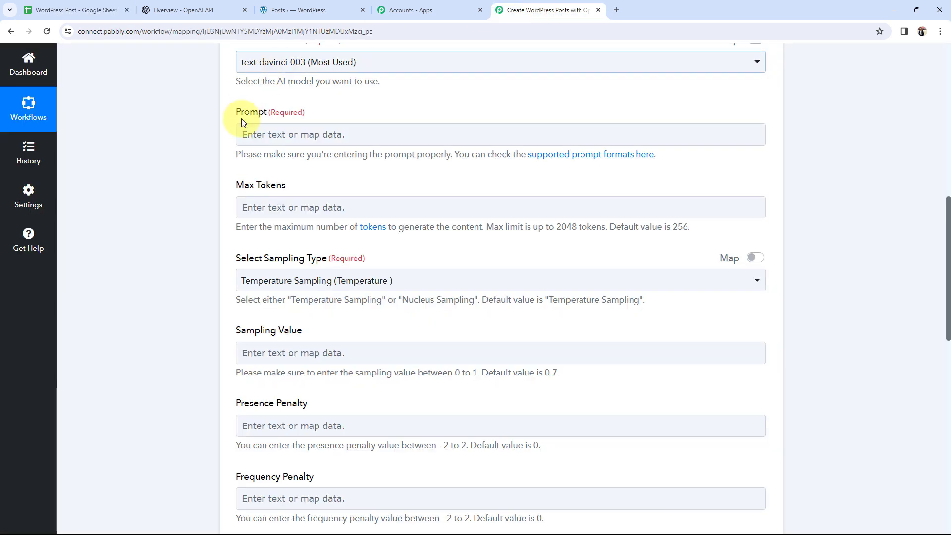
pyautogui.click(274, 134)
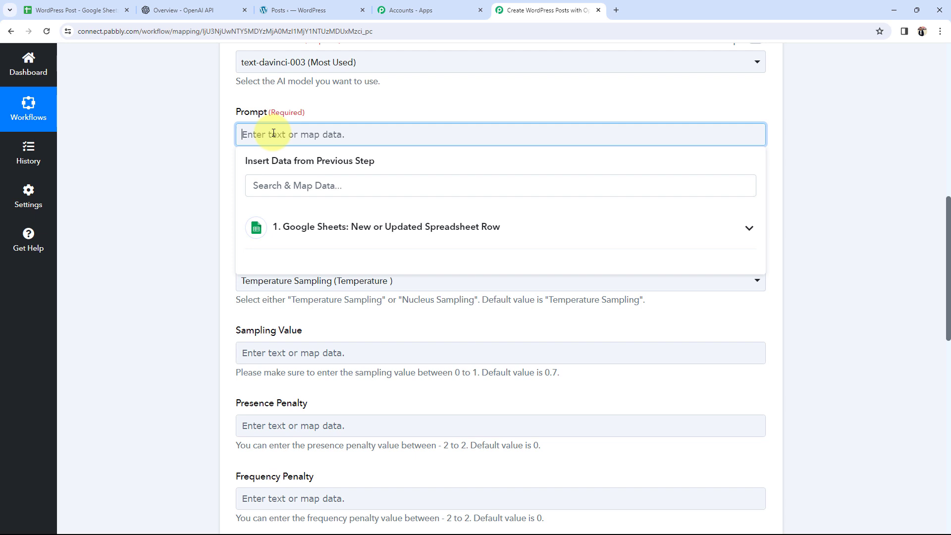
pyautogui.write('Write an Essay on the Topic :-')
pyautogui.click(199, 184)
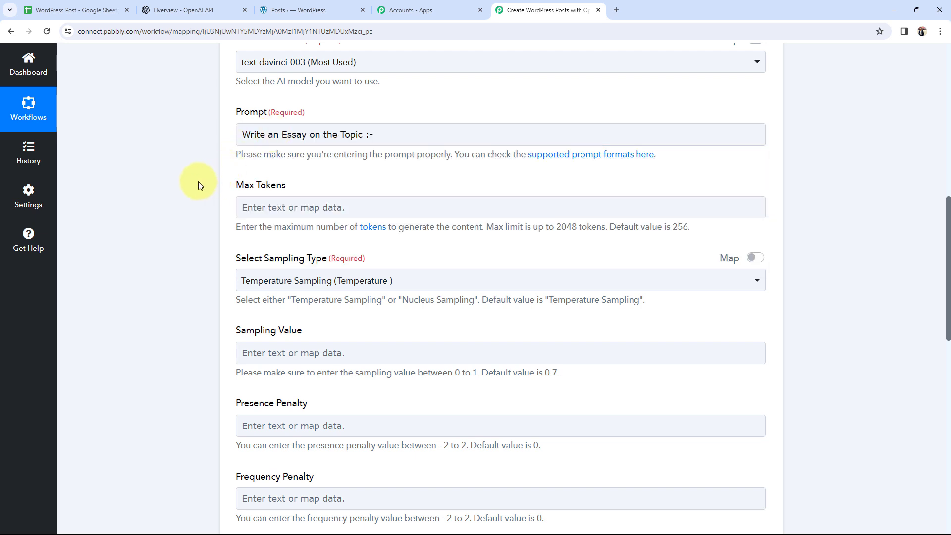
pyautogui.scroll(1, 198, 183)
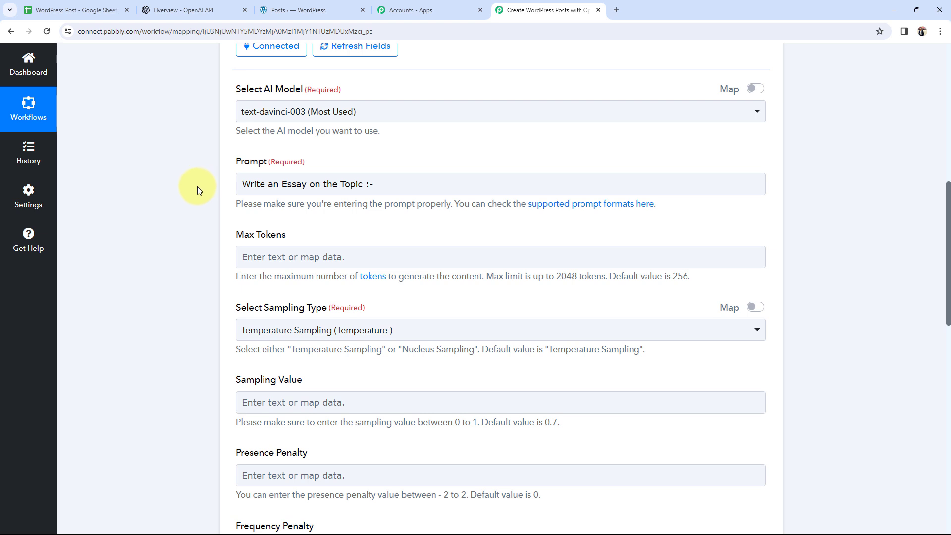
pyautogui.click(248, 252)
pyautogui.click(382, 184)
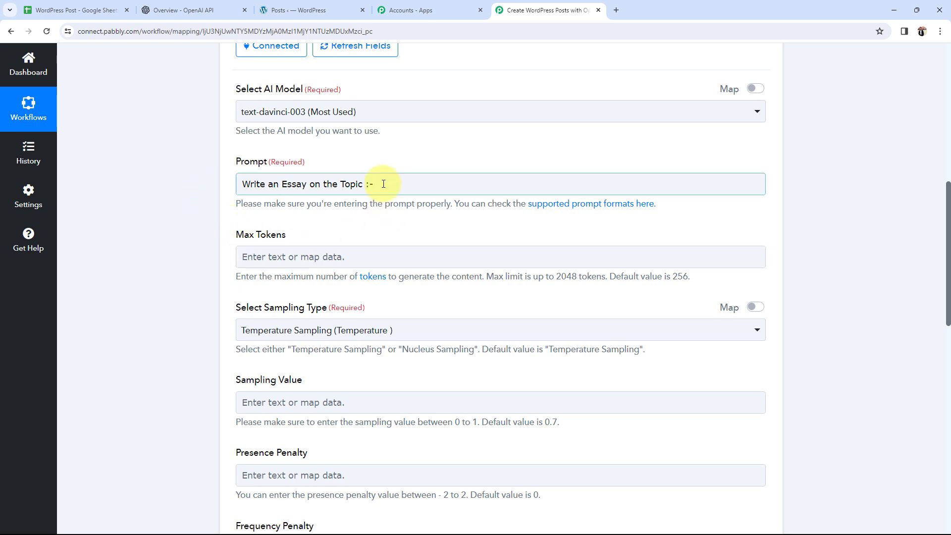
pyautogui.click(165, 235)
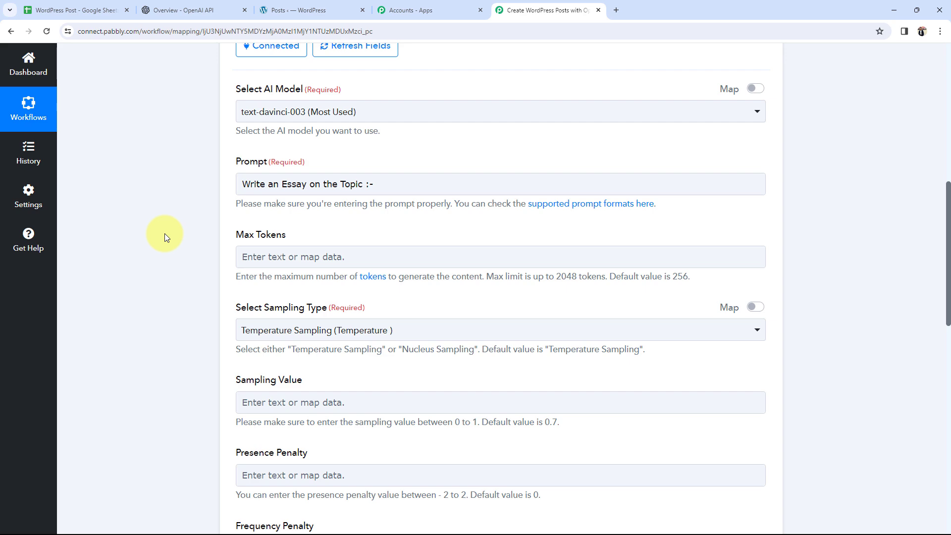
pyautogui.scroll(10, 164, 234)
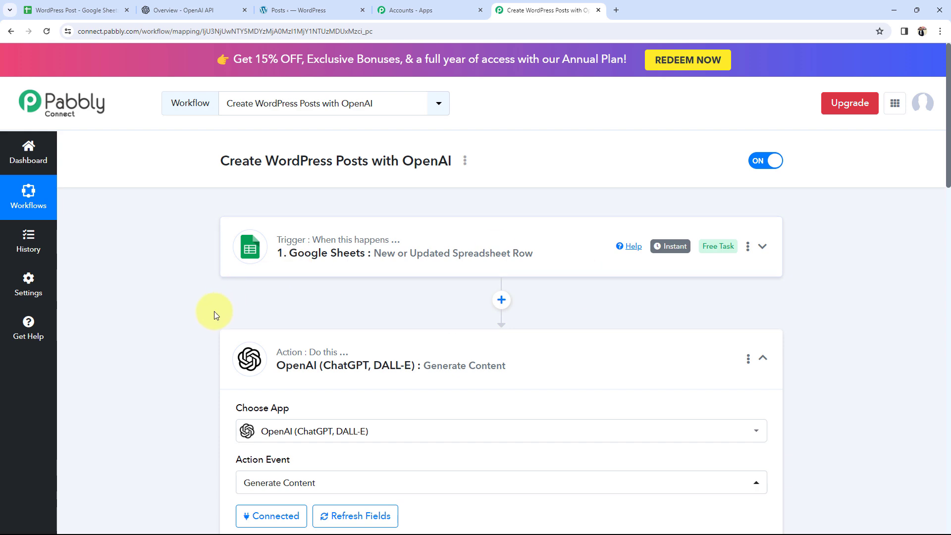
pyautogui.scroll(-9, 120, 325)
# Map the Post Title value from the Google Sheets trigger at the end of the essay prompt
pyautogui.click(390, 213)
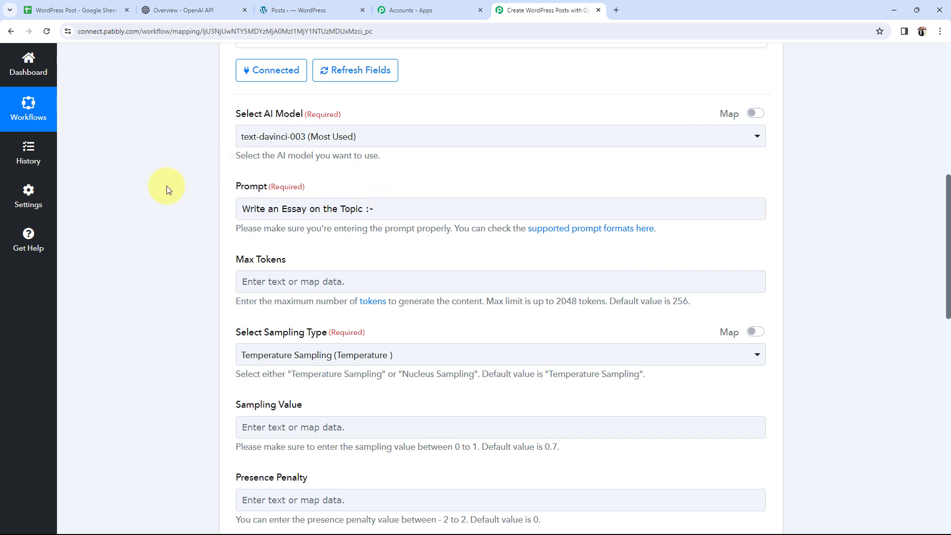
pyautogui.click(395, 208)
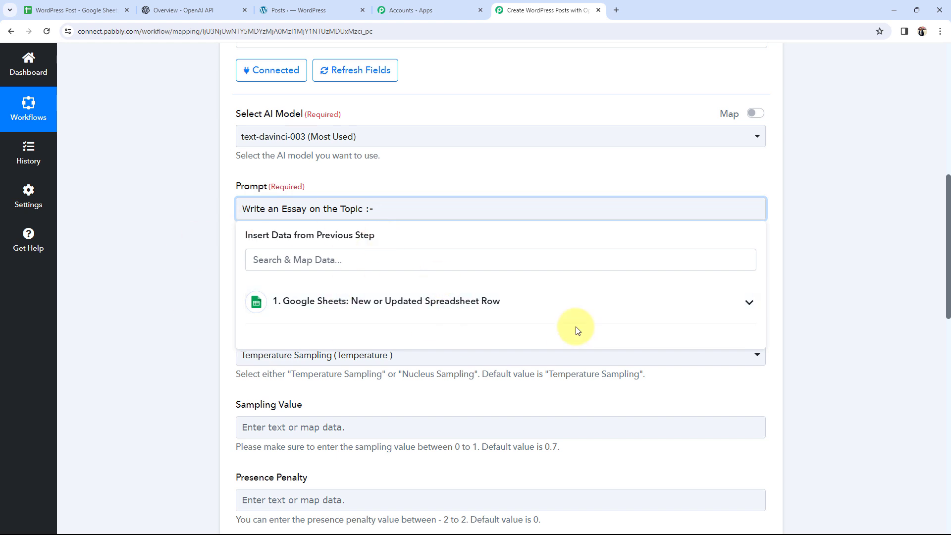
pyautogui.click(735, 308)
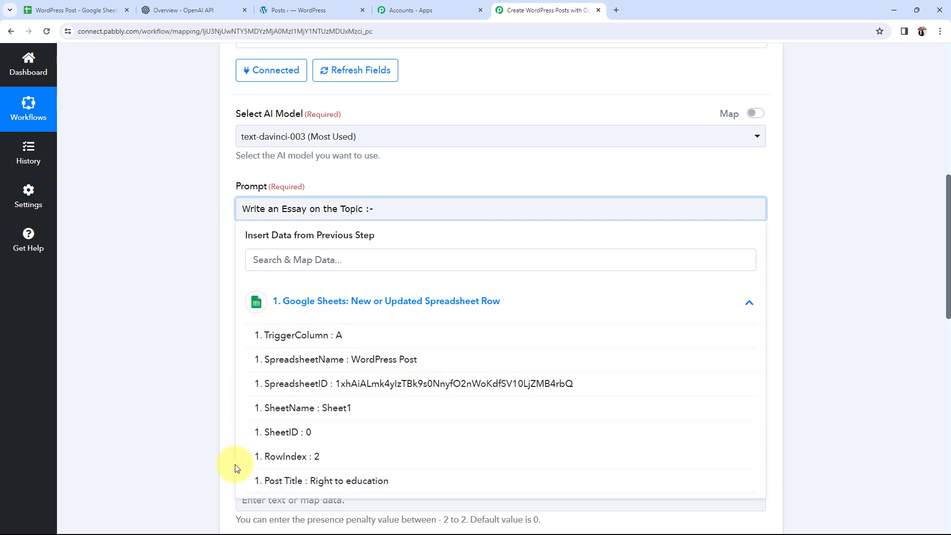
pyautogui.click(325, 480)
pyautogui.click(152, 248)
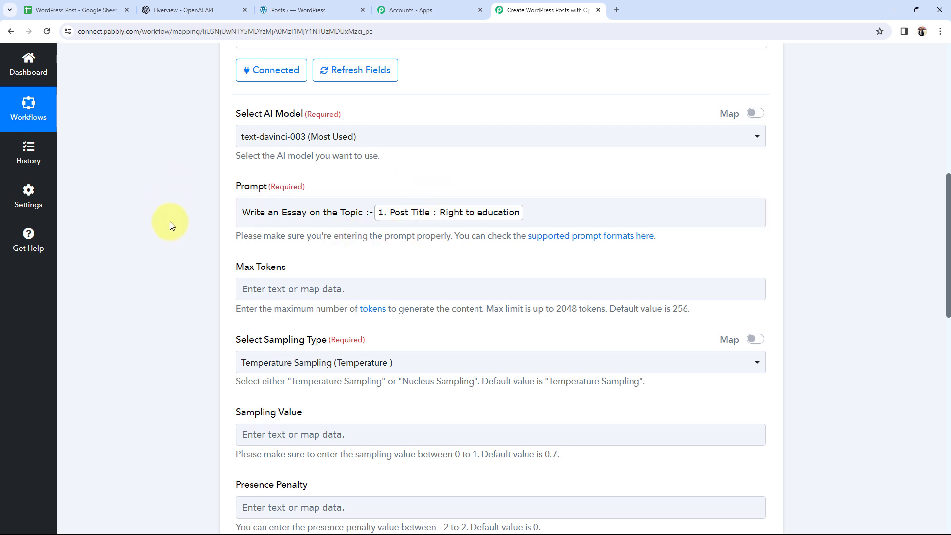
# Compare the mapped prompt with the Post Title column of the WordPress Post spreadsheet and return to the Pabbly Connect workflow
pyautogui.click(259, 208)
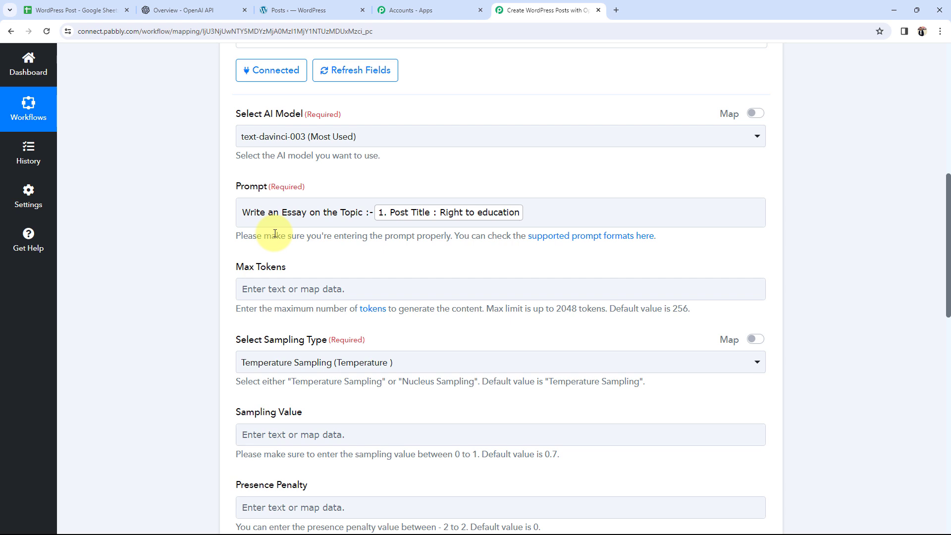
pyautogui.click(340, 214)
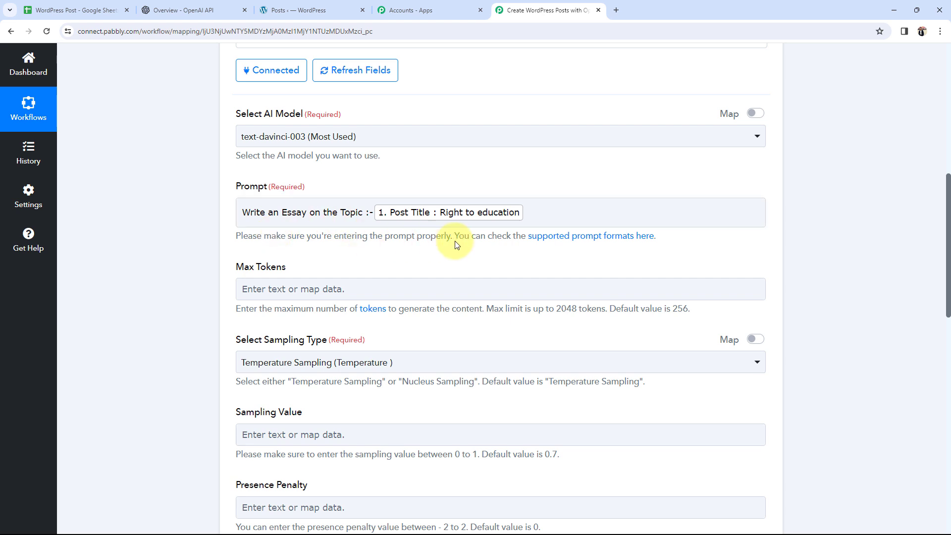
pyautogui.click(130, 220)
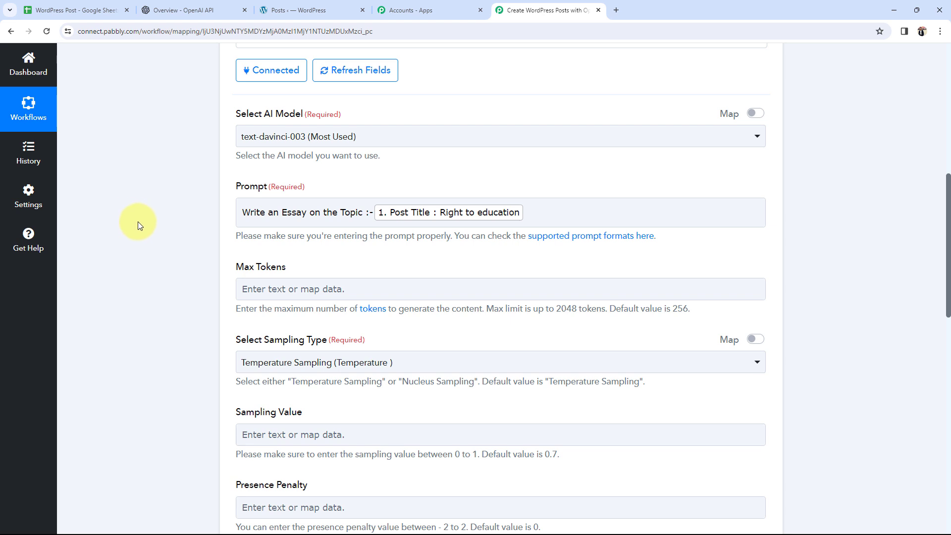
pyautogui.click(30, 10)
pyautogui.click(82, 212)
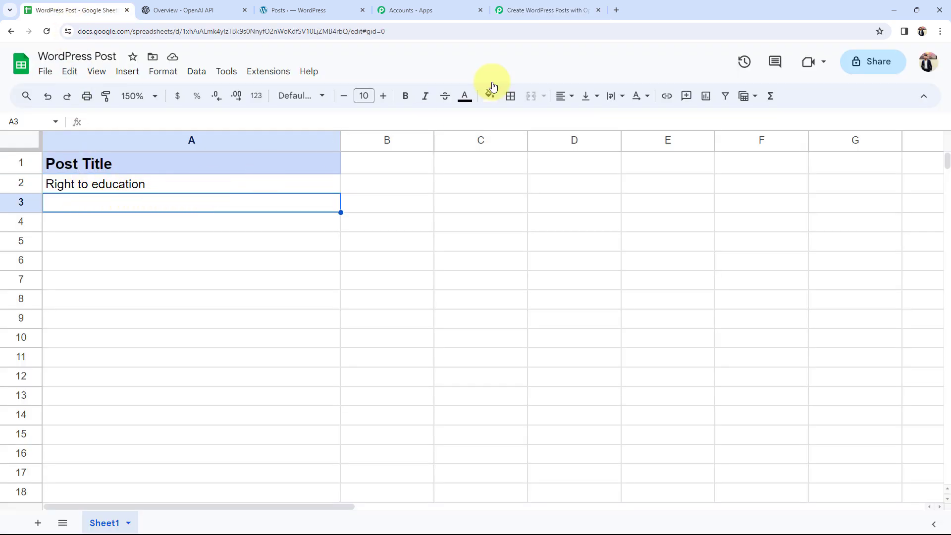
pyautogui.click(540, 10)
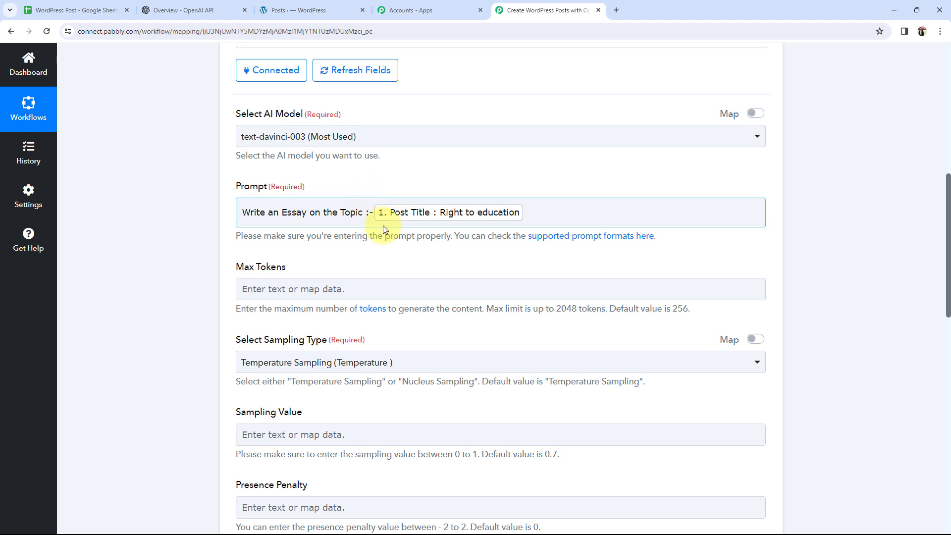
pyautogui.click(457, 207)
pyautogui.click(288, 212)
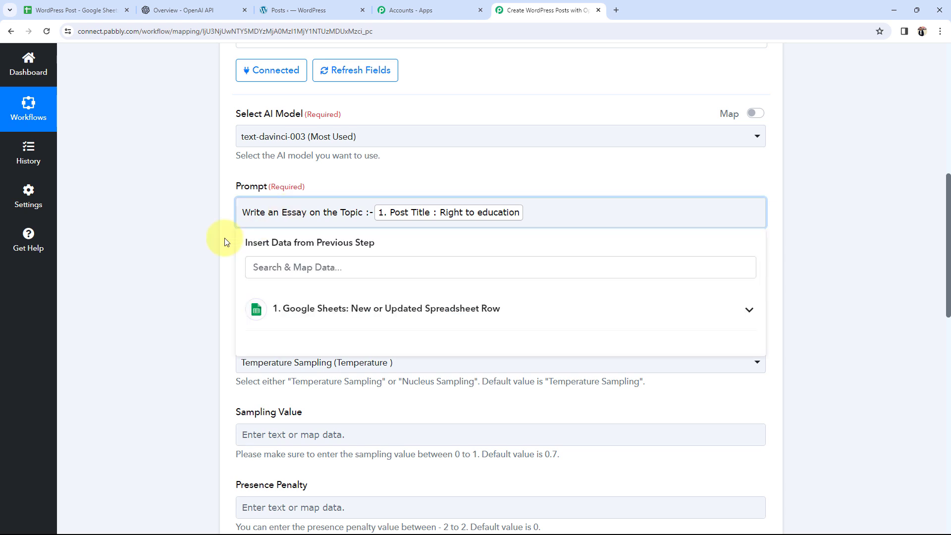
pyautogui.click(176, 245)
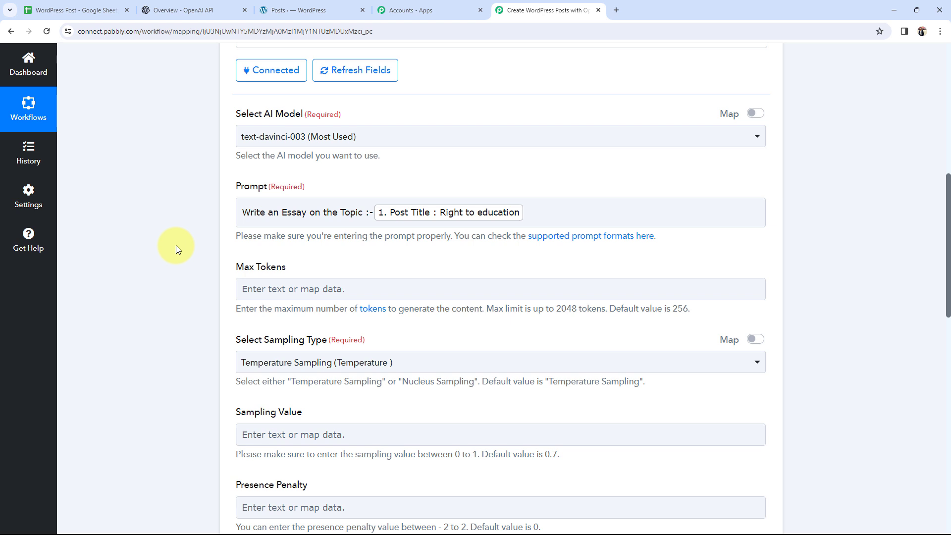
# Set Max Tokens of the OpenAI Generate Content action to 200
pyautogui.scroll(-2, 201, 217)
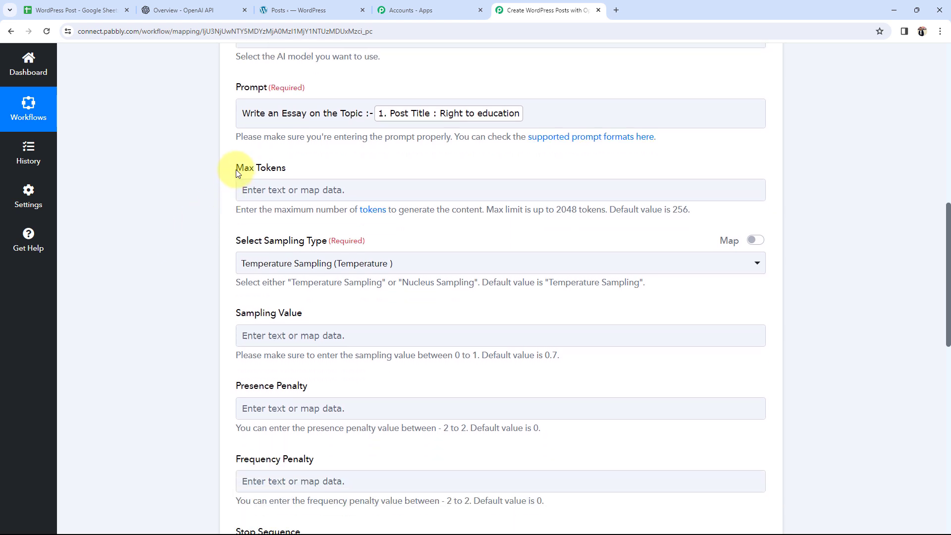
pyautogui.moveTo(236, 169); pyautogui.dragTo(271, 172)
pyautogui.click(242, 195)
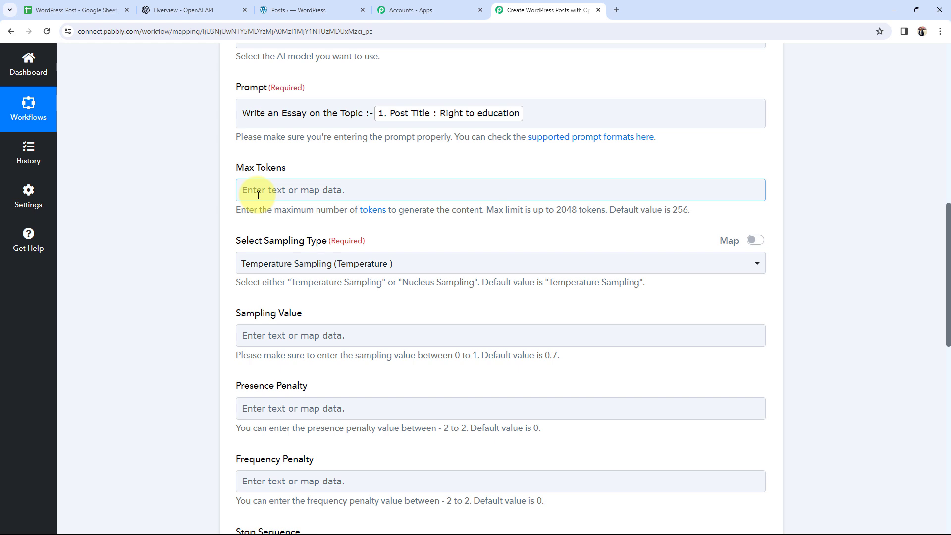
pyautogui.click(258, 194)
pyautogui.write('200')
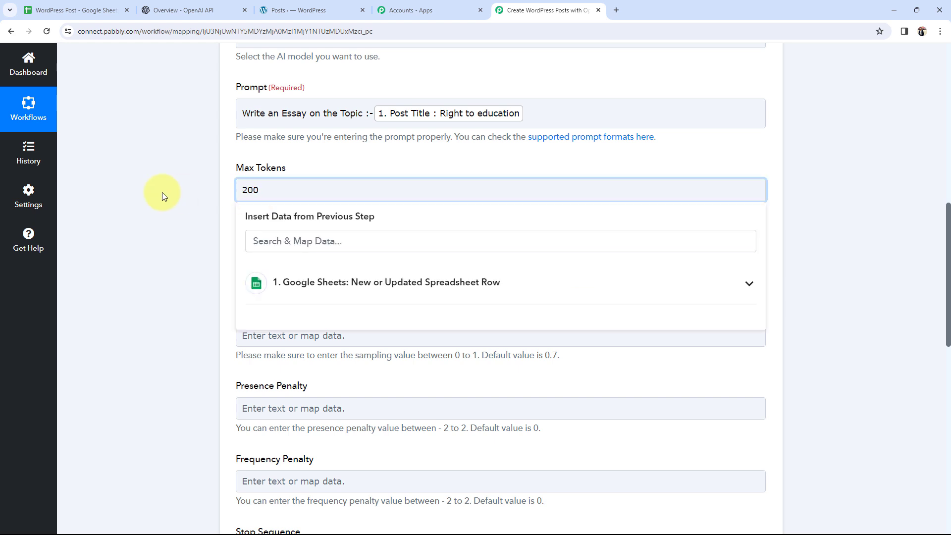
pyautogui.click(162, 193)
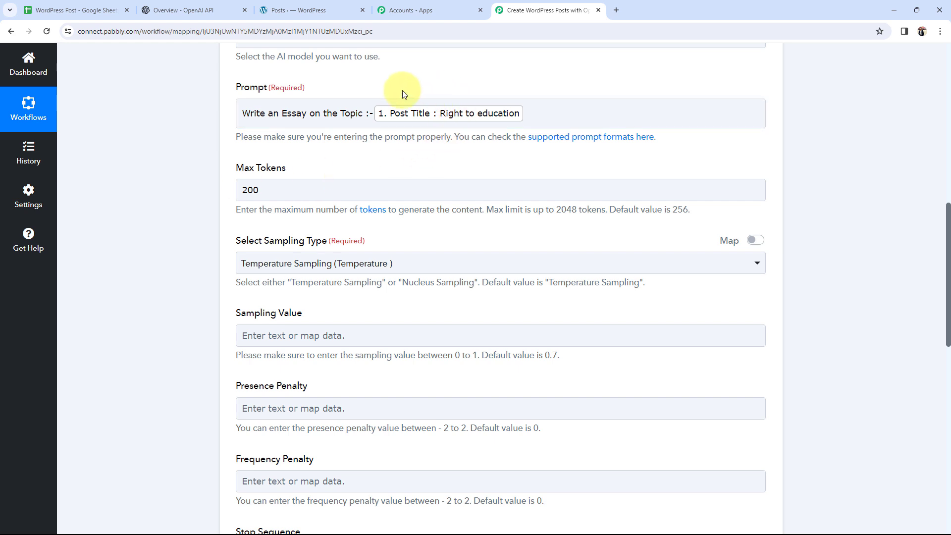
# Leave the remaining OpenAI settings at their defaults, save the action and send a test request
pyautogui.scroll(-2, 227, 172)
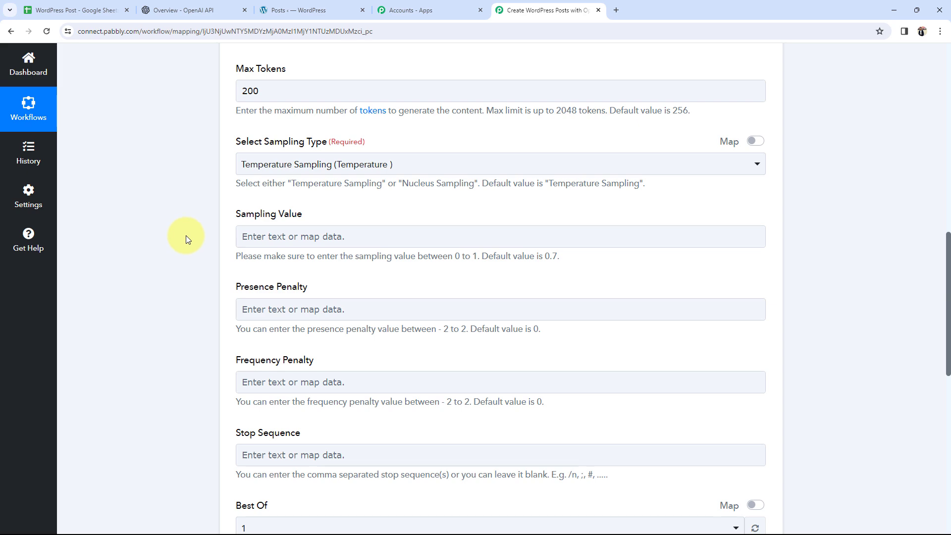
pyautogui.scroll(-3, 186, 240)
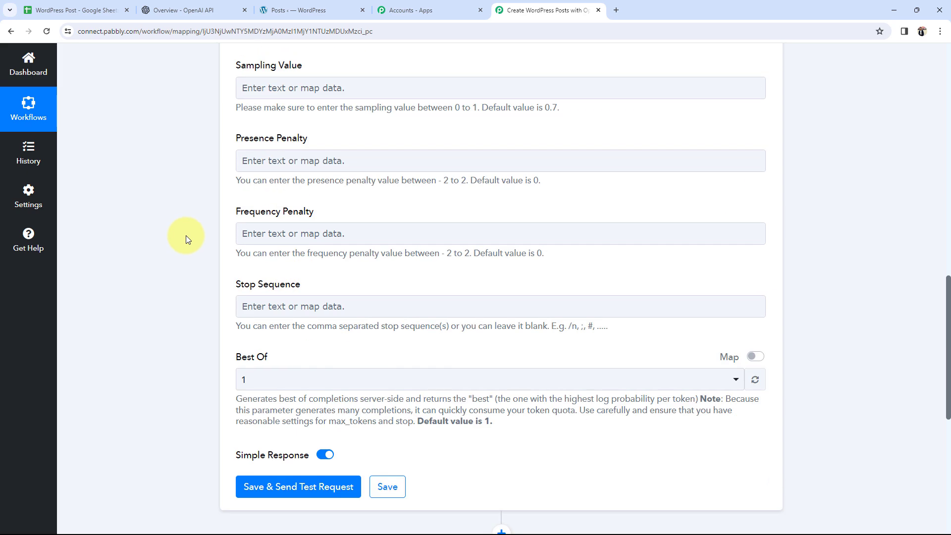
pyautogui.scroll(-2, 272, 384)
pyautogui.click(260, 388)
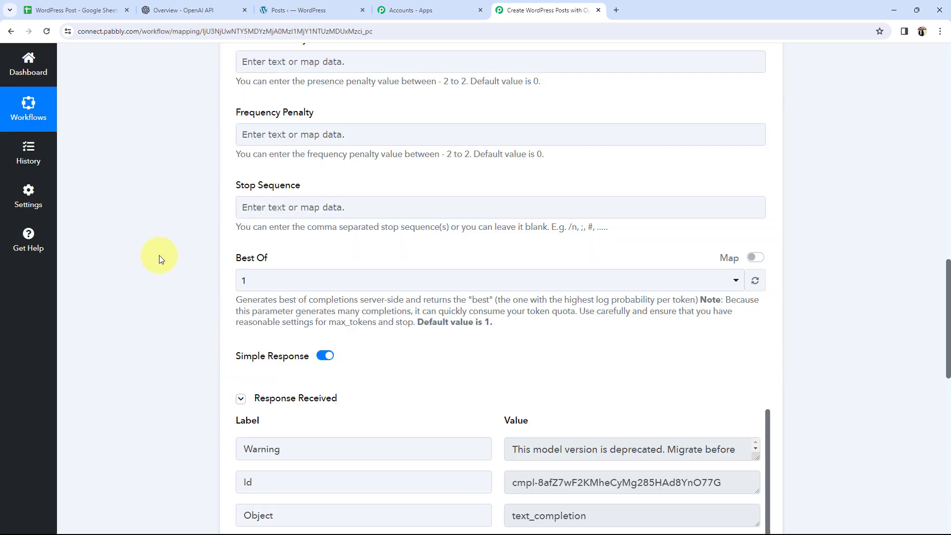
# Enlarge the Choices 0 Text value in the received response and examine the generated essay against the spreadsheet topic
pyautogui.click(94, 10)
pyautogui.click(555, 10)
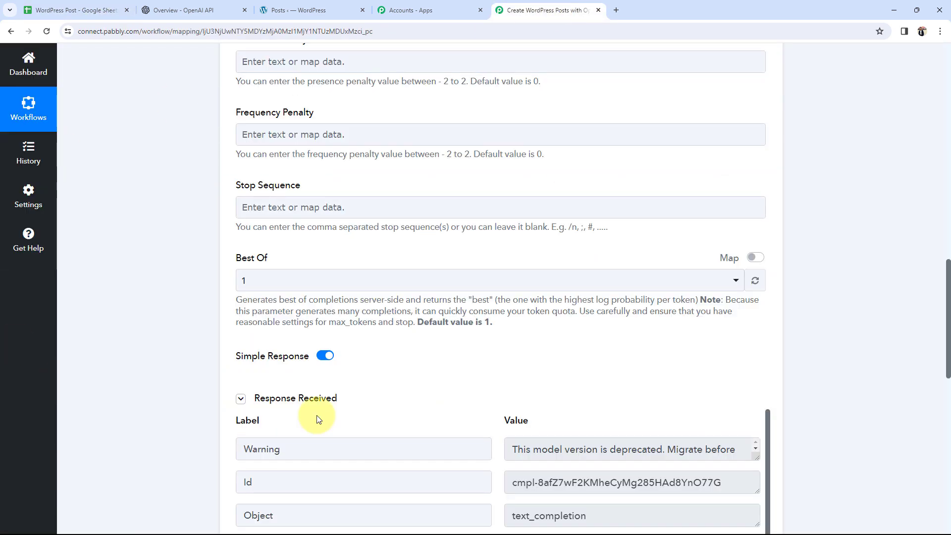
pyautogui.scroll(-6, 105, 388)
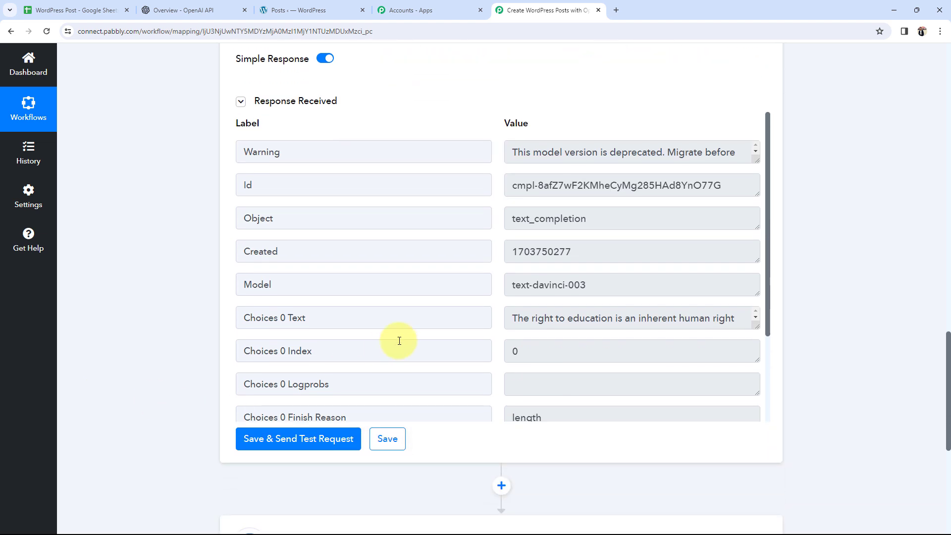
pyautogui.moveTo(752, 328); pyautogui.dragTo(759, 452)
pyautogui.moveTo(512, 318); pyautogui.dragTo(613, 320)
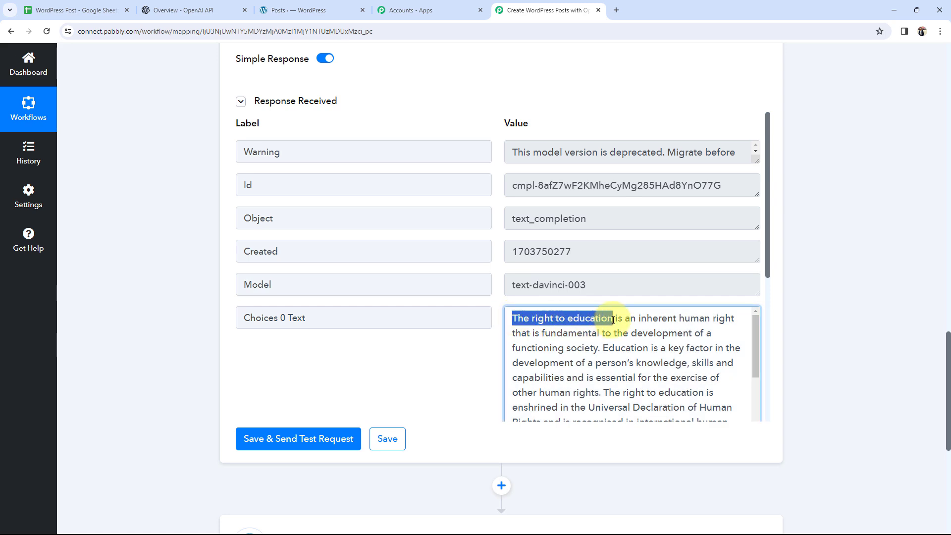
pyautogui.click(164, 328)
# Collapse the OpenAI action, expand the WordPress Create a Post action and open its account connection setup
pyautogui.scroll(10, 164, 329)
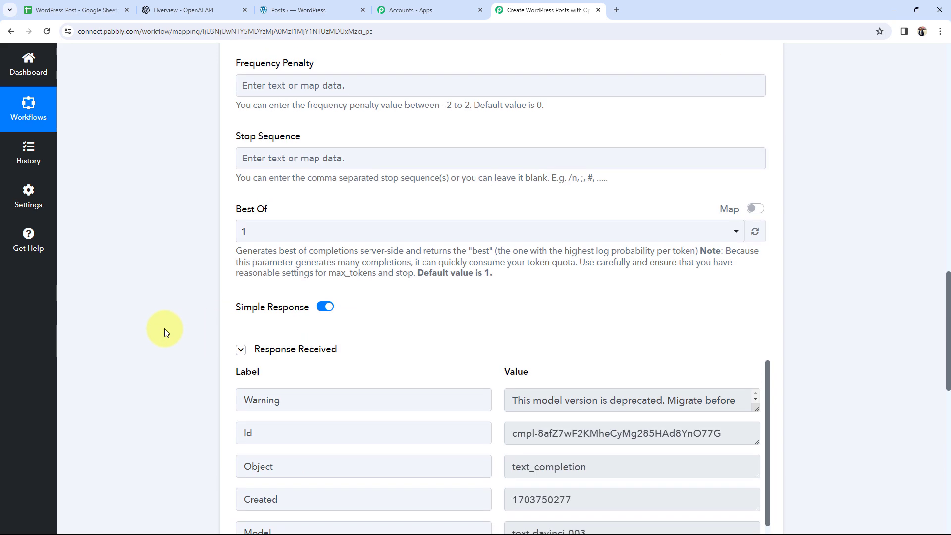
pyautogui.scroll(10, 164, 329)
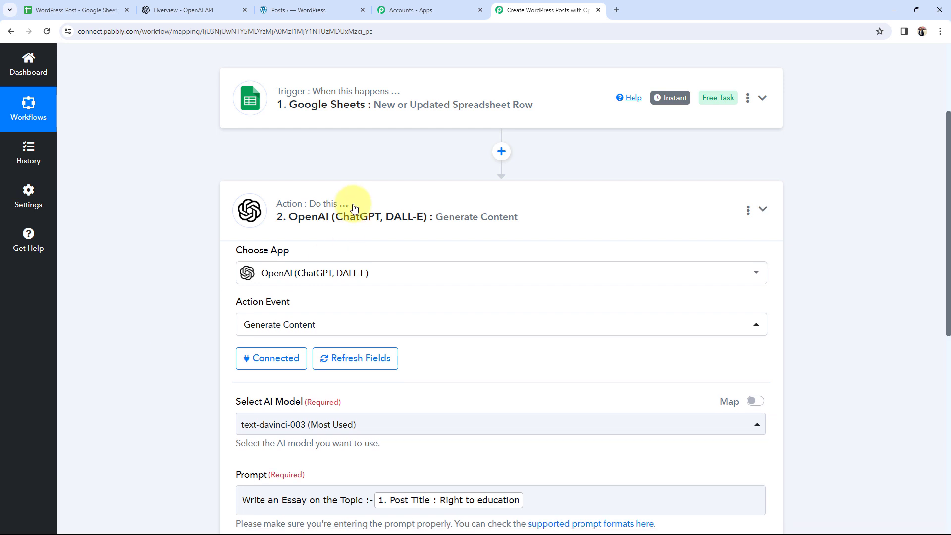
pyautogui.click(354, 206)
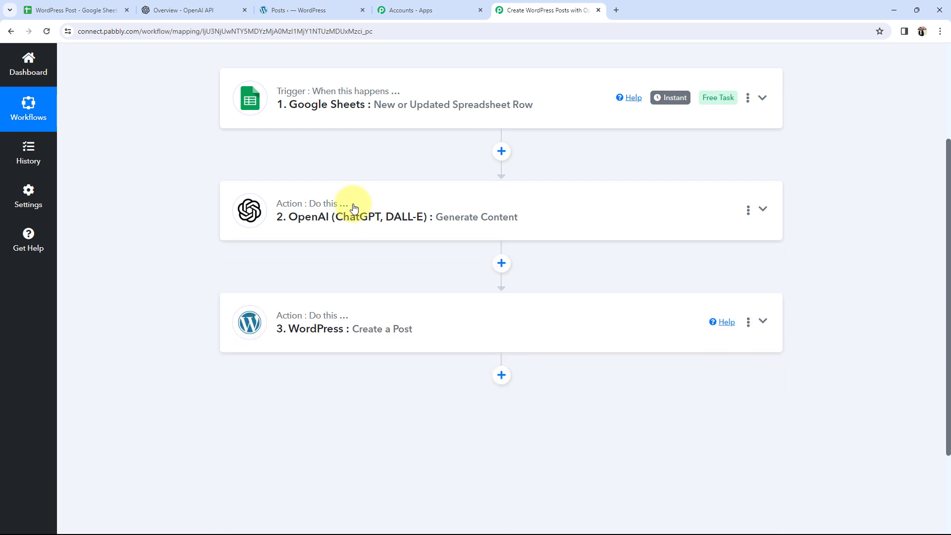
pyautogui.click(329, 340)
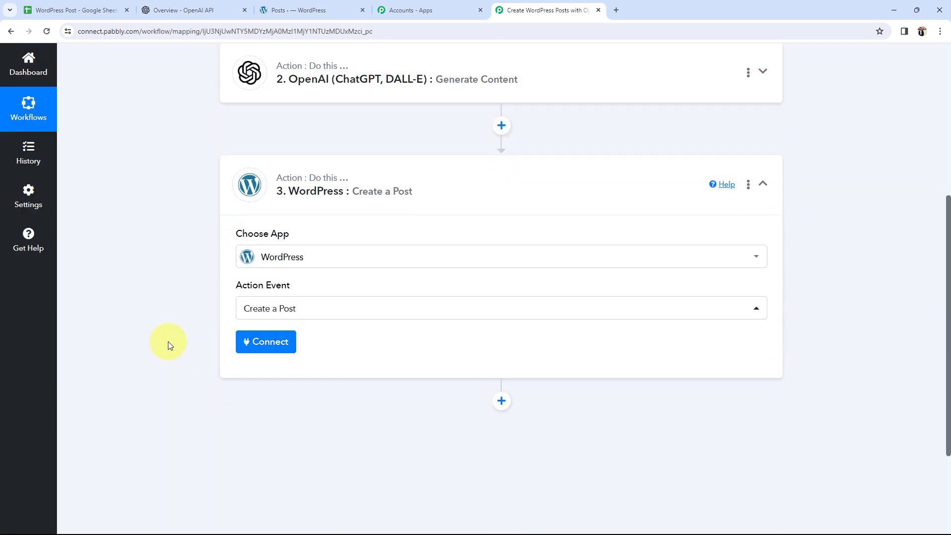
pyautogui.click(285, 342)
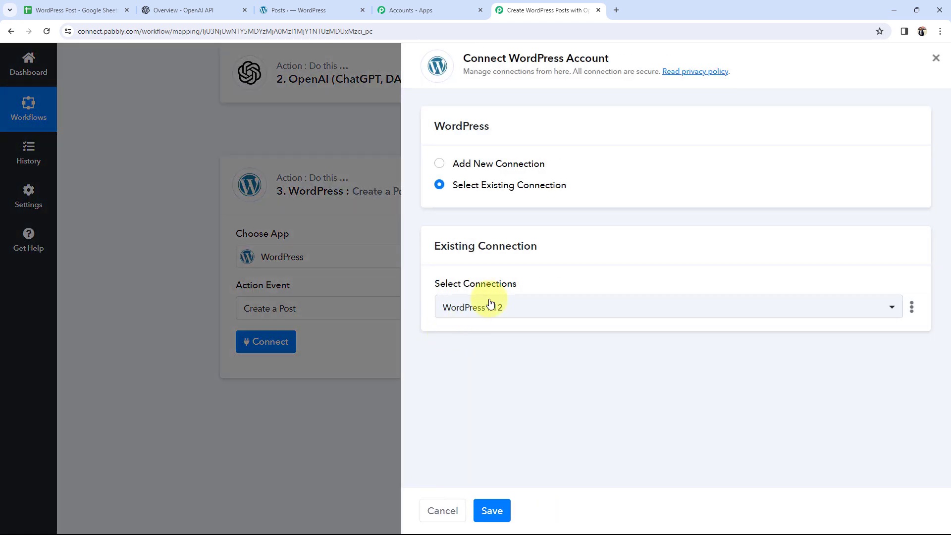
# Choose to add a new WordPress connection and review its required username, password and Base URL fields
pyautogui.click(440, 164)
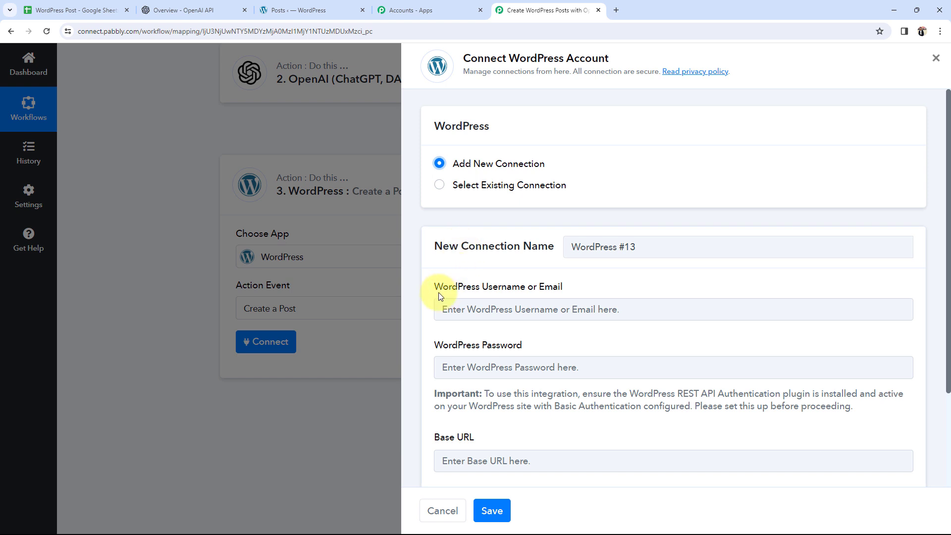
pyautogui.moveTo(435, 288); pyautogui.dragTo(552, 287)
pyautogui.moveTo(435, 346); pyautogui.dragTo(495, 347)
pyautogui.scroll(-2, 508, 351)
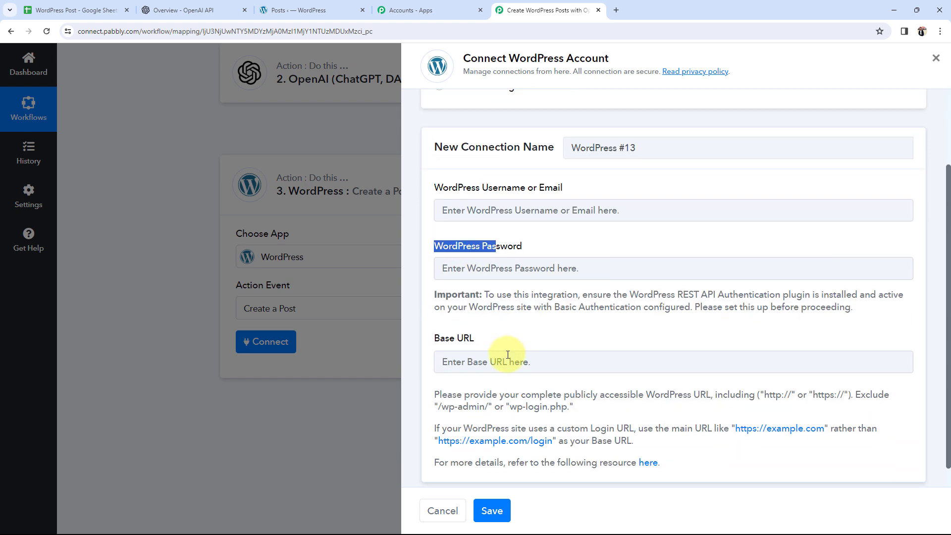
pyautogui.click(433, 344)
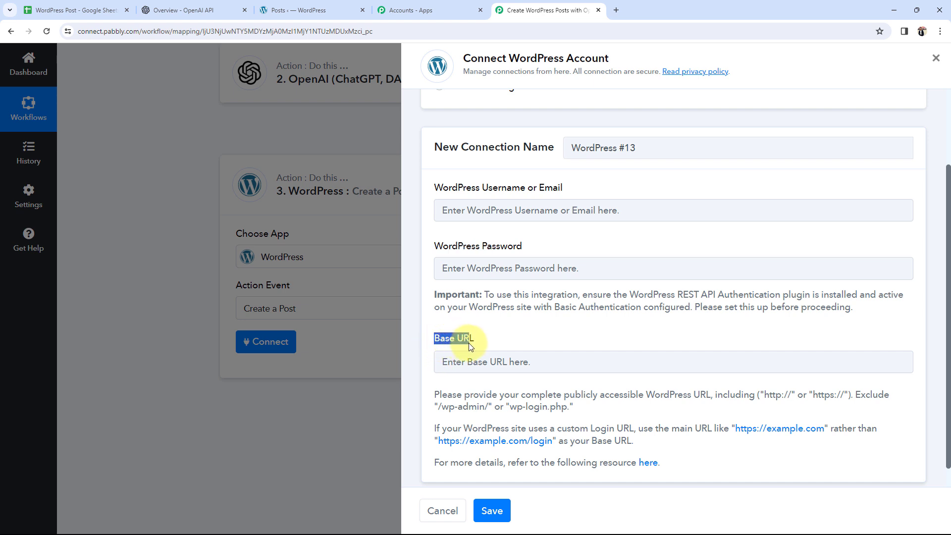
pyautogui.click(514, 334)
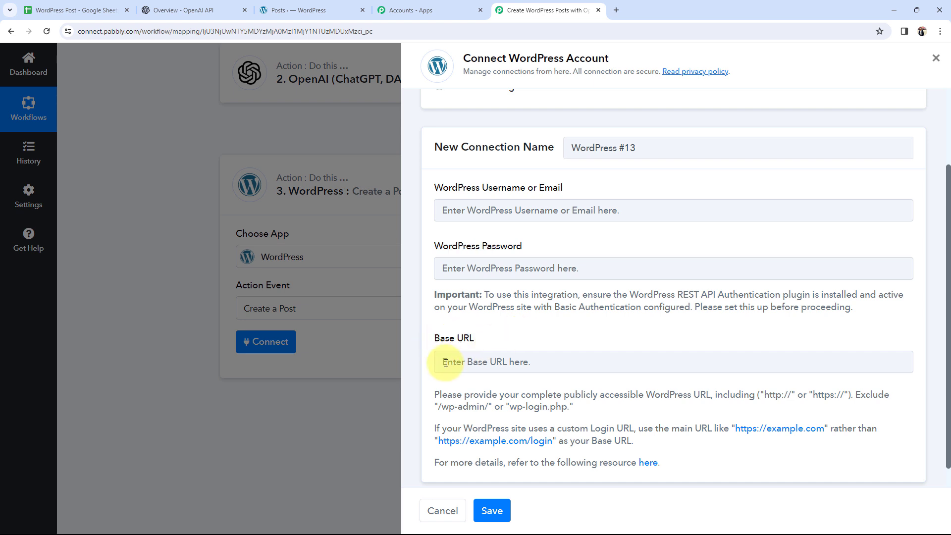
pyautogui.click(302, 10)
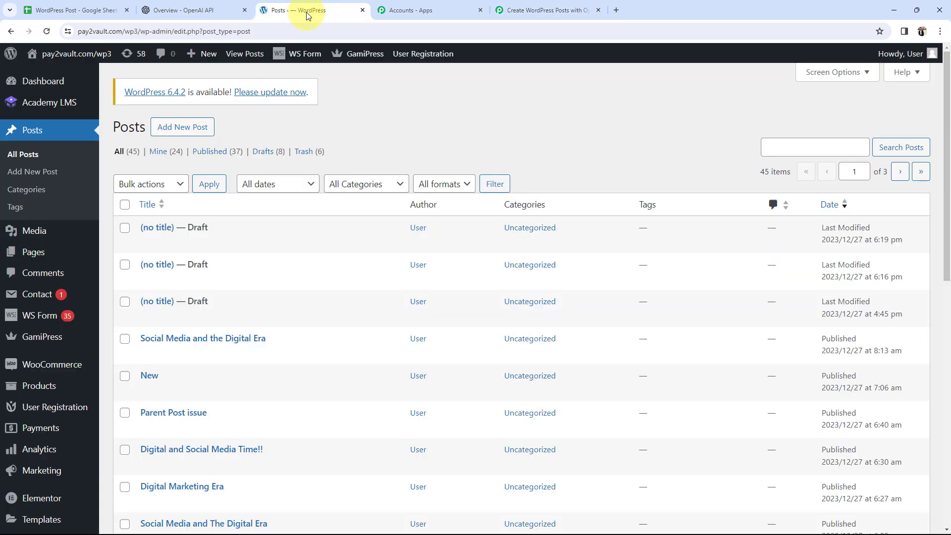
pyautogui.click(130, 32)
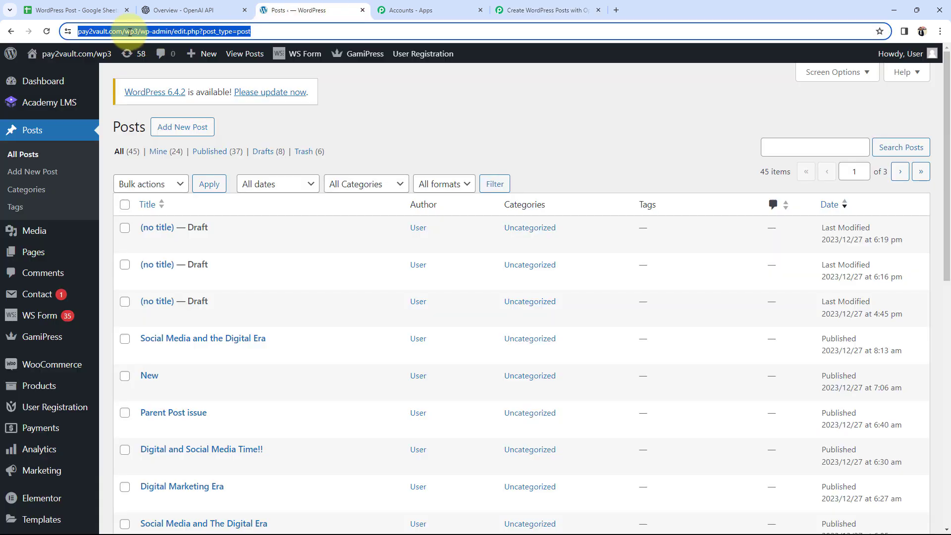
pyautogui.click(129, 32)
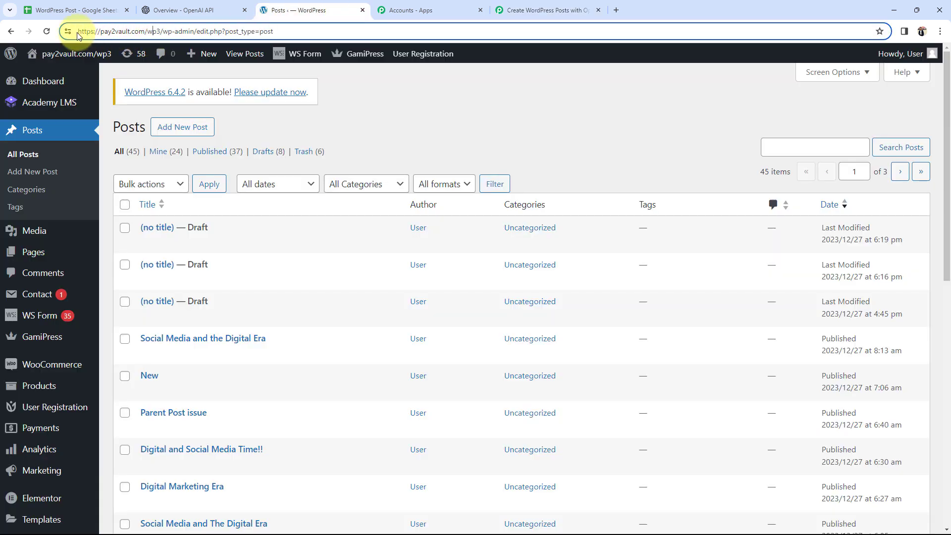
pyautogui.moveTo(76, 31); pyautogui.dragTo(157, 35)
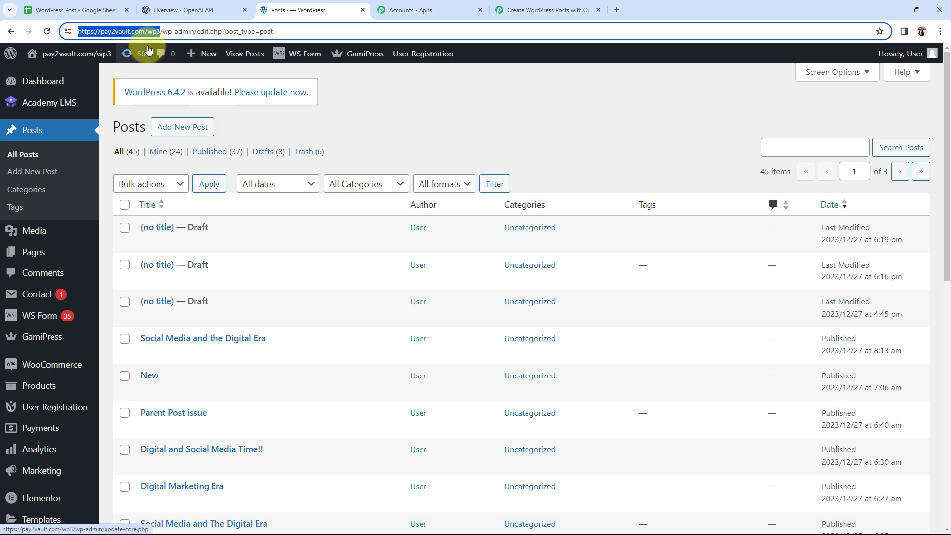
pyautogui.click(525, 10)
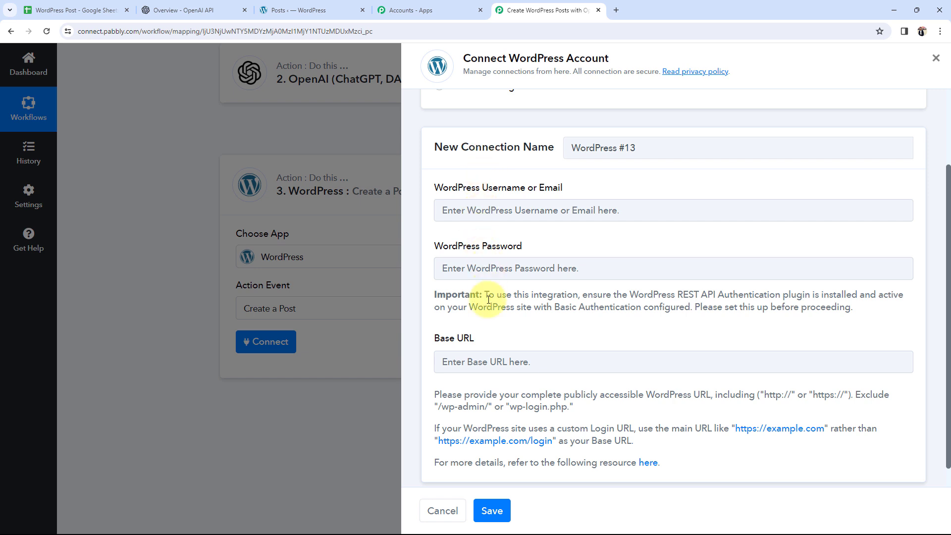
# Connect the WordPress action using the existing connection WordPress #12 instead of adding a new one, and save it
pyautogui.scroll(2, 525, 411)
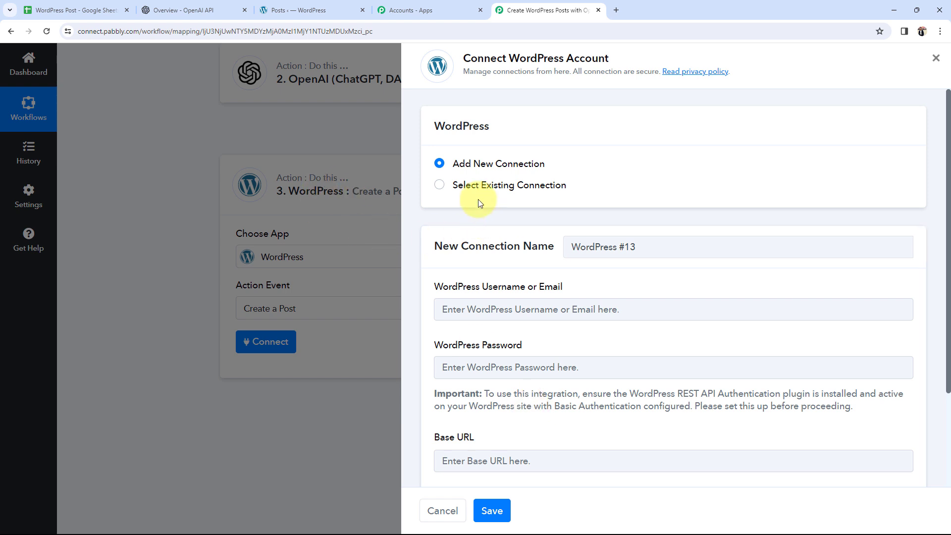
pyautogui.click(440, 190)
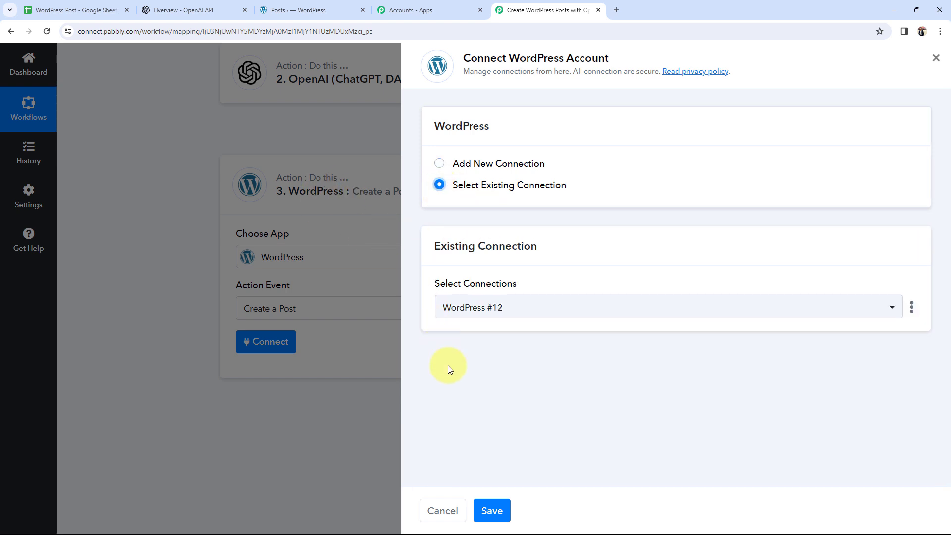
pyautogui.click(492, 510)
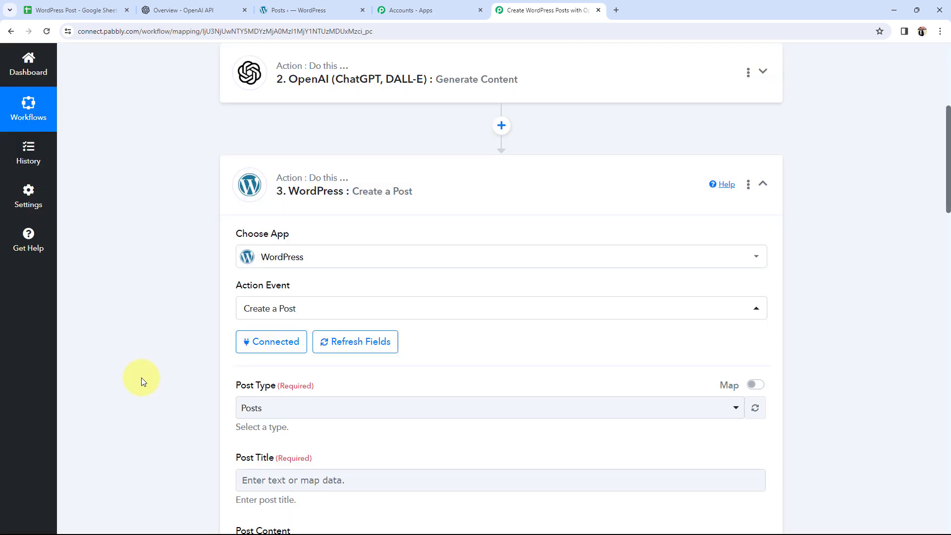
# Set the Post Type of the Create a Post action to Posts
pyautogui.scroll(-4, 141, 377)
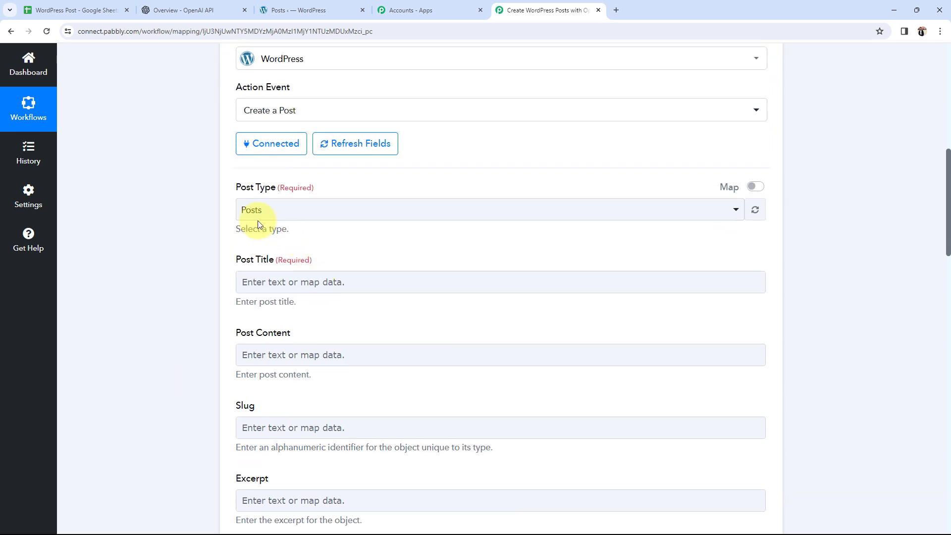
pyautogui.click(257, 214)
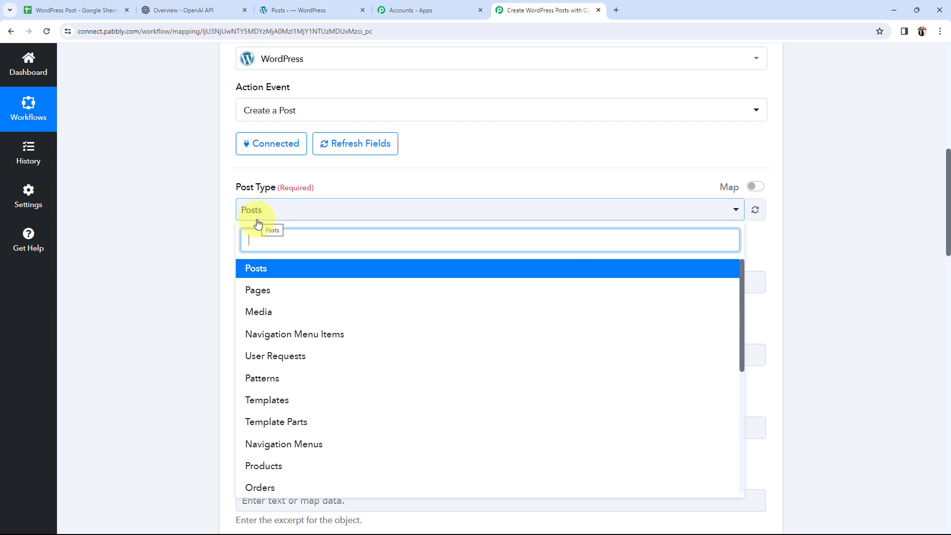
pyautogui.click(239, 268)
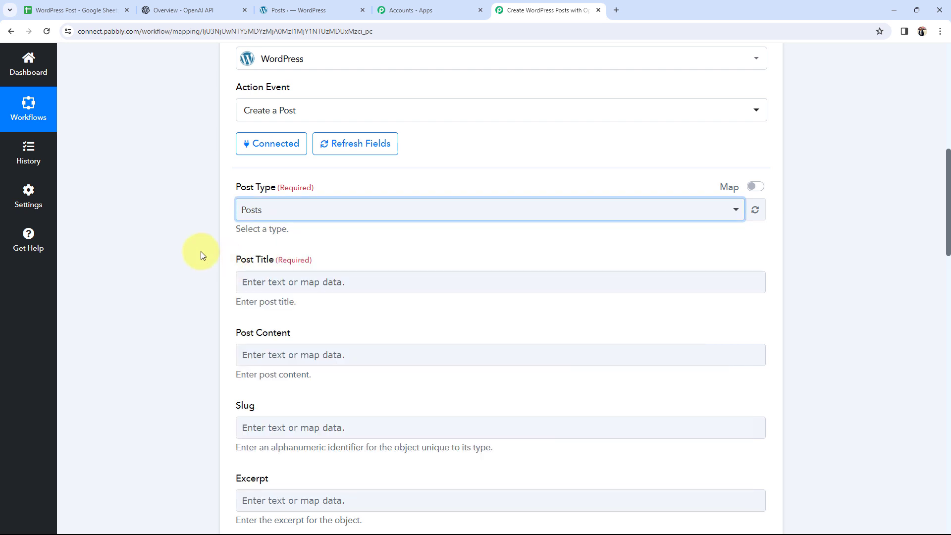
# Check the Post Title column in the spreadsheet and map the Post Title field to the Google Sheets step's Post Title value
pyautogui.scroll(-2, 202, 255)
pyautogui.moveTo(236, 160); pyautogui.dragTo(277, 160)
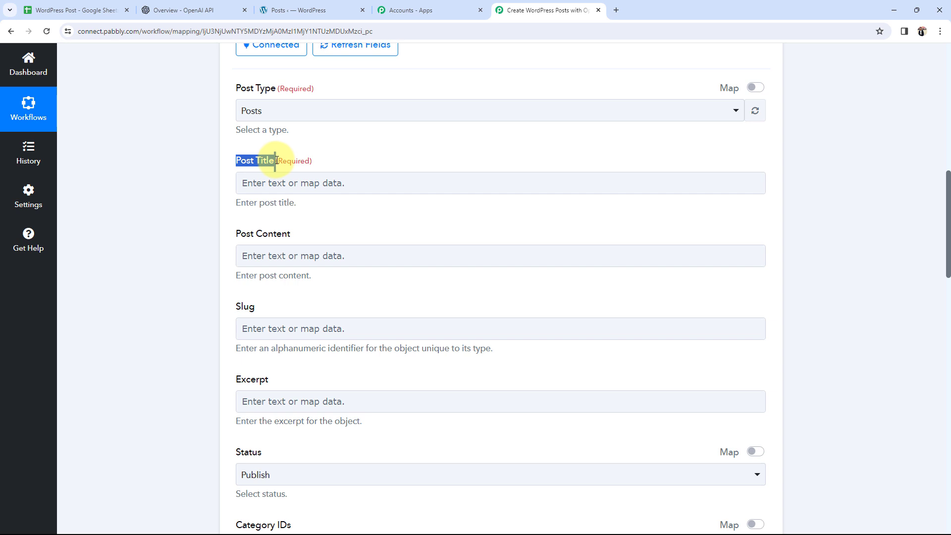
pyautogui.click(32, 10)
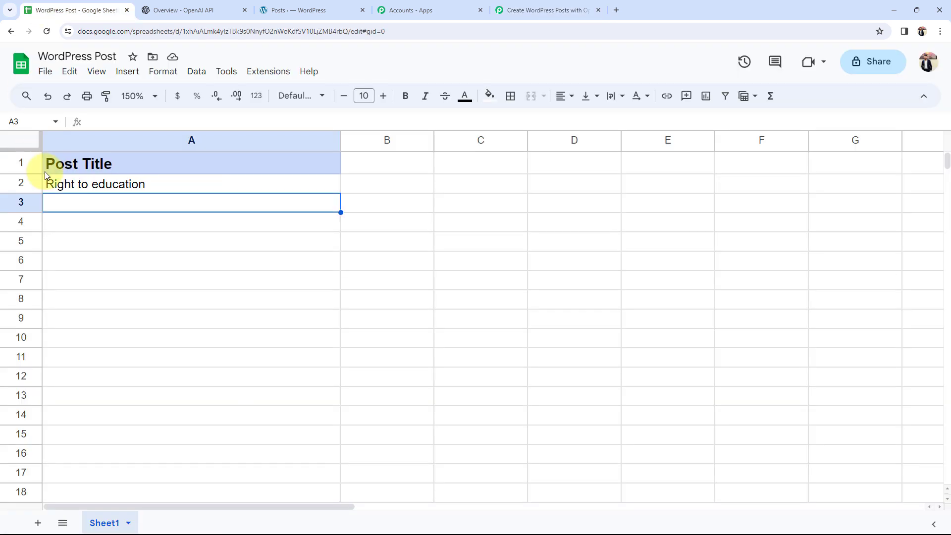
pyautogui.click(500, 10)
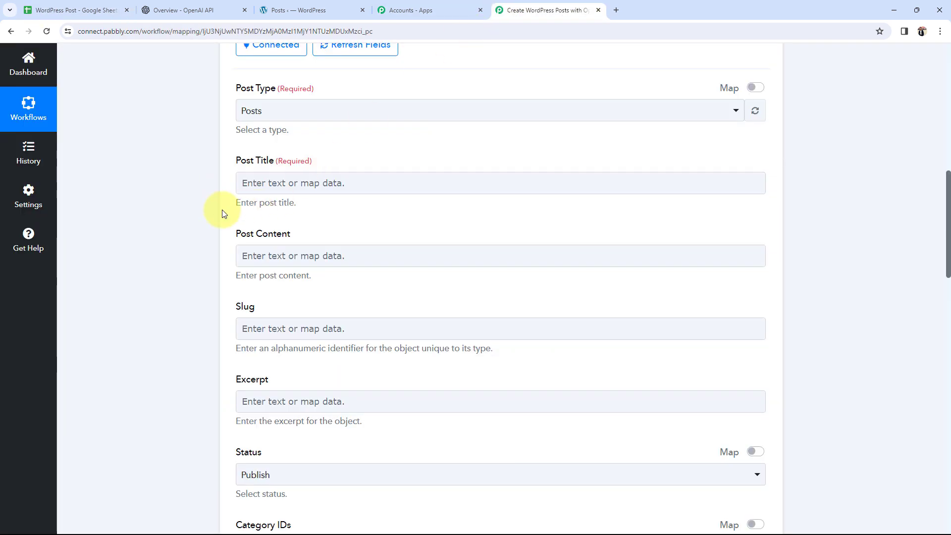
pyautogui.click(265, 183)
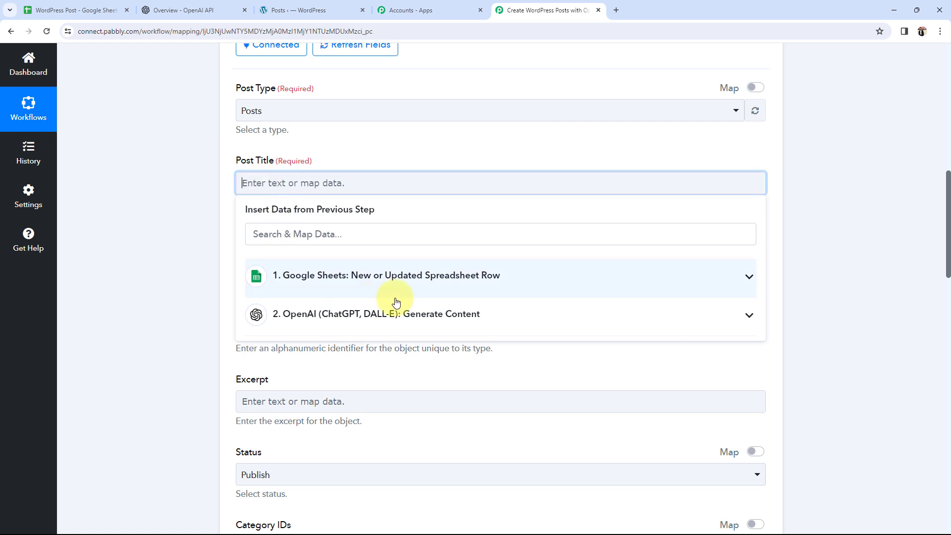
pyautogui.click(735, 274)
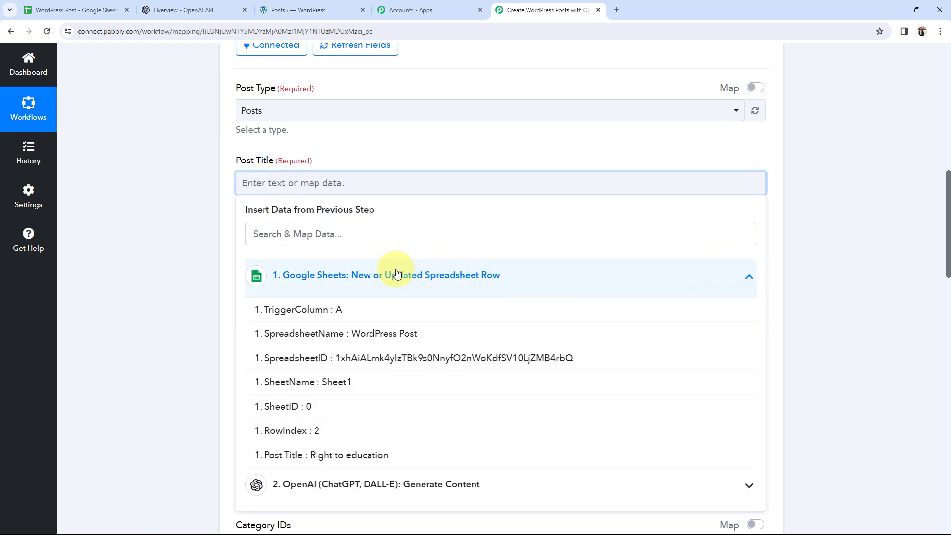
pyautogui.click(334, 455)
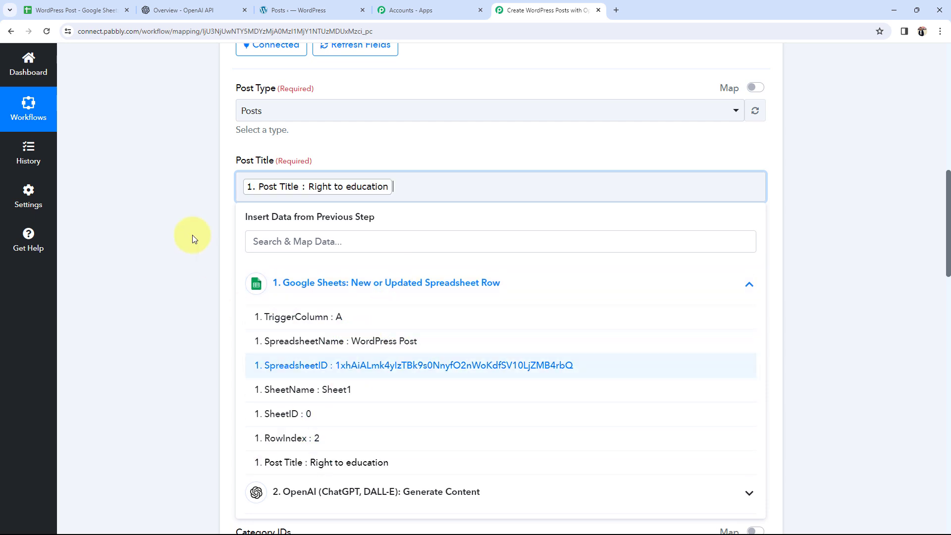
pyautogui.click(161, 212)
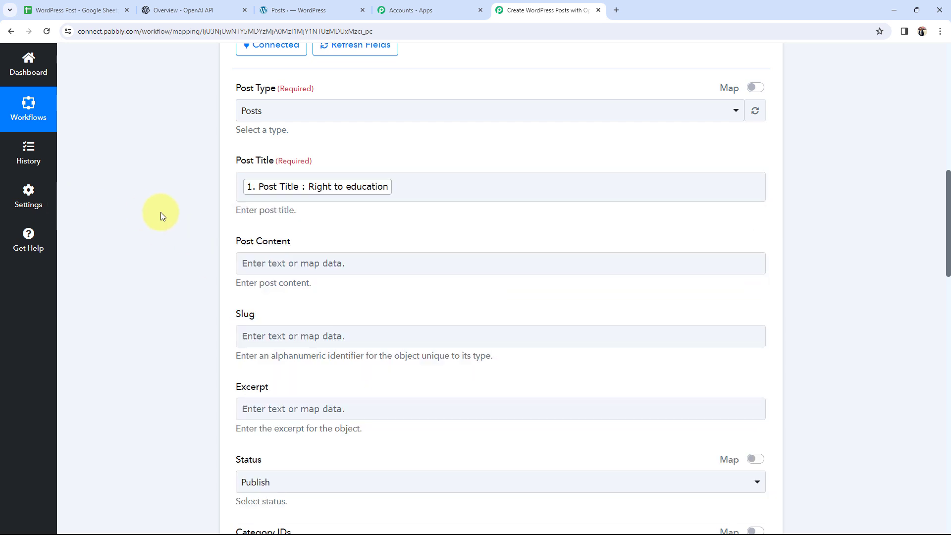
# Map the Post Content field to the Choices 0 Text value from the OpenAI Generate Content step
pyautogui.scroll(-1, 160, 212)
pyautogui.click(253, 224)
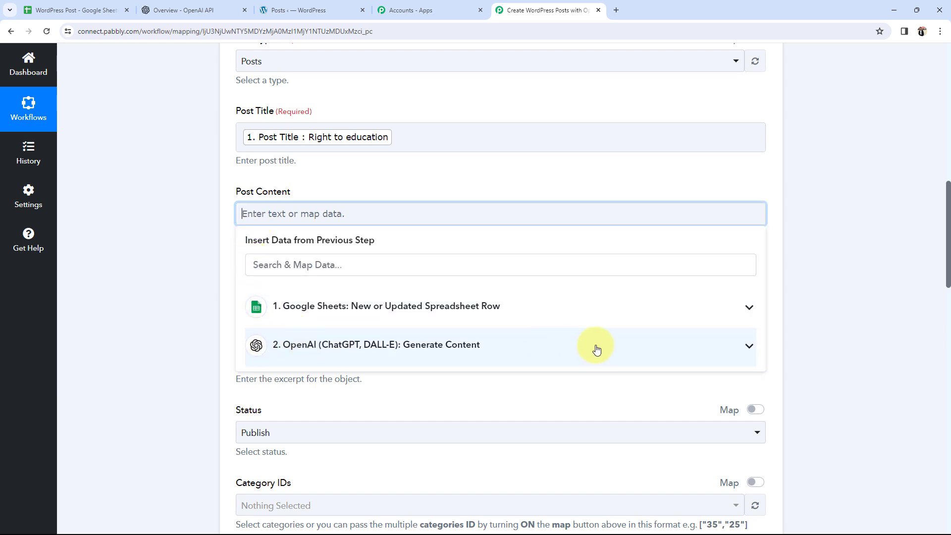
pyautogui.click(747, 348)
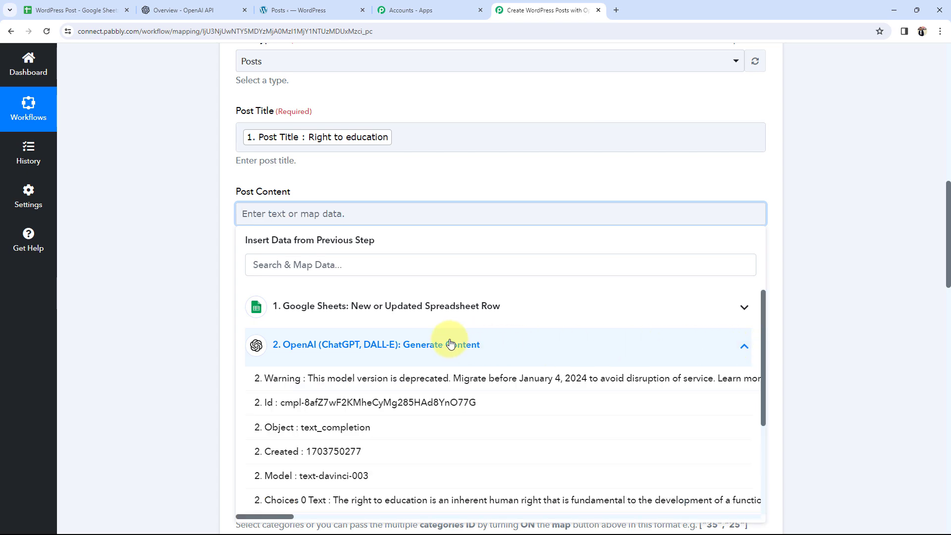
pyautogui.click(350, 500)
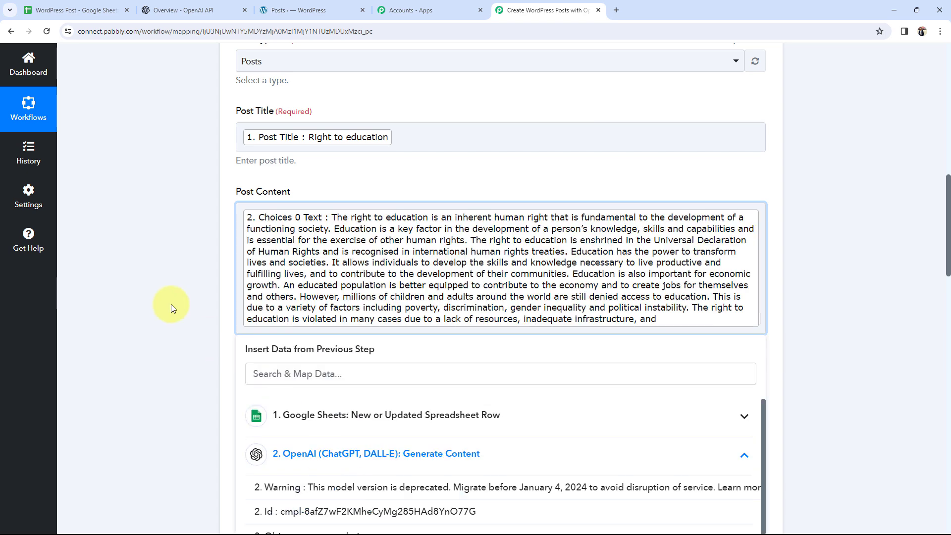
pyautogui.click(170, 304)
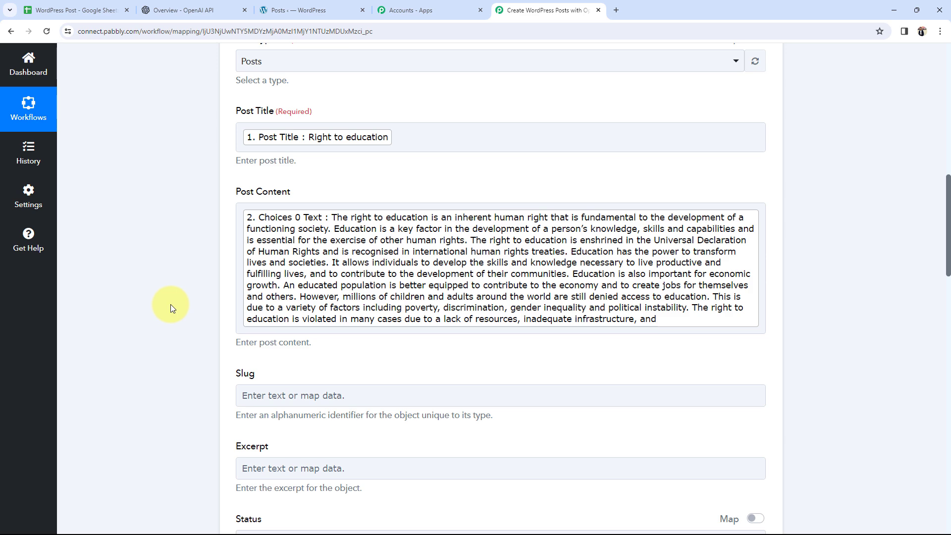
# Enable mapping for Featured Media ID and clear its prefilled ID so the field is empty
pyautogui.scroll(-3, 170, 304)
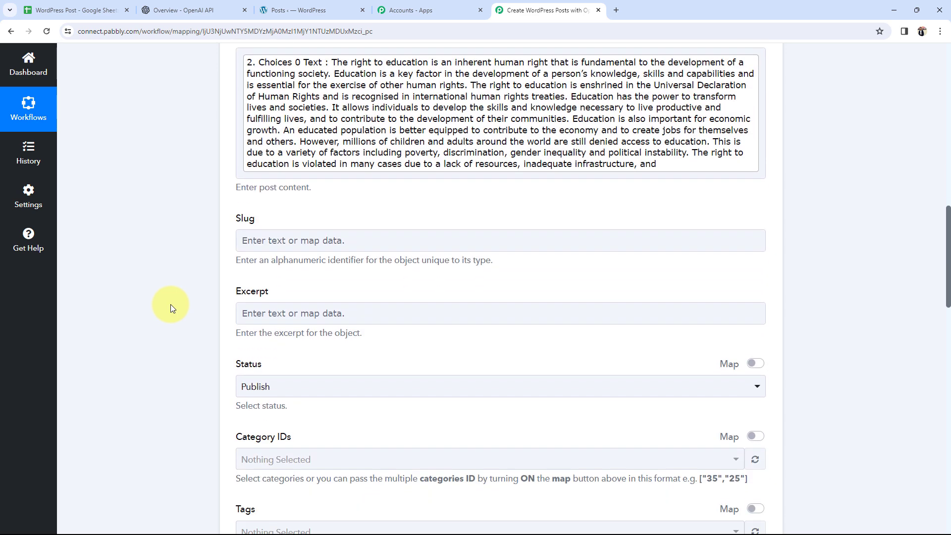
pyautogui.scroll(-2, 170, 304)
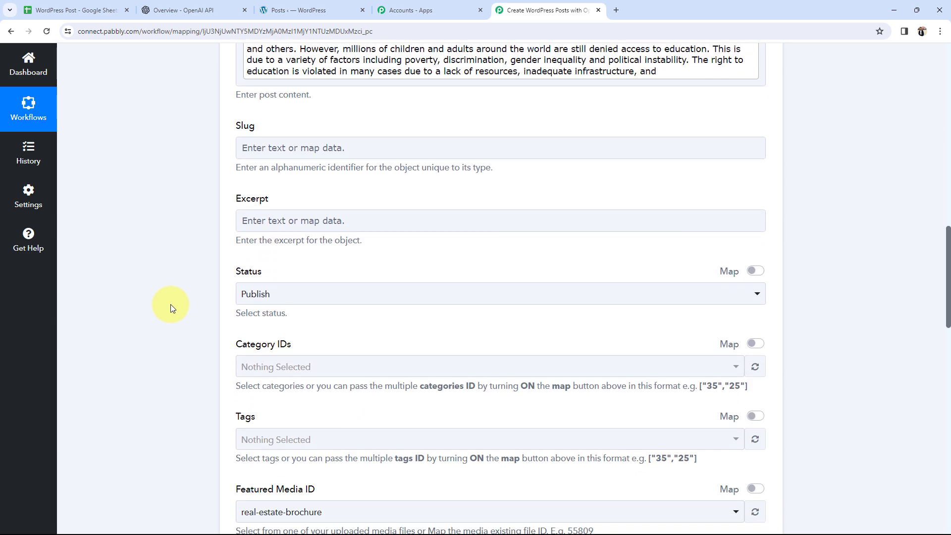
pyautogui.scroll(-1, 171, 306)
pyautogui.scroll(-3, 171, 308)
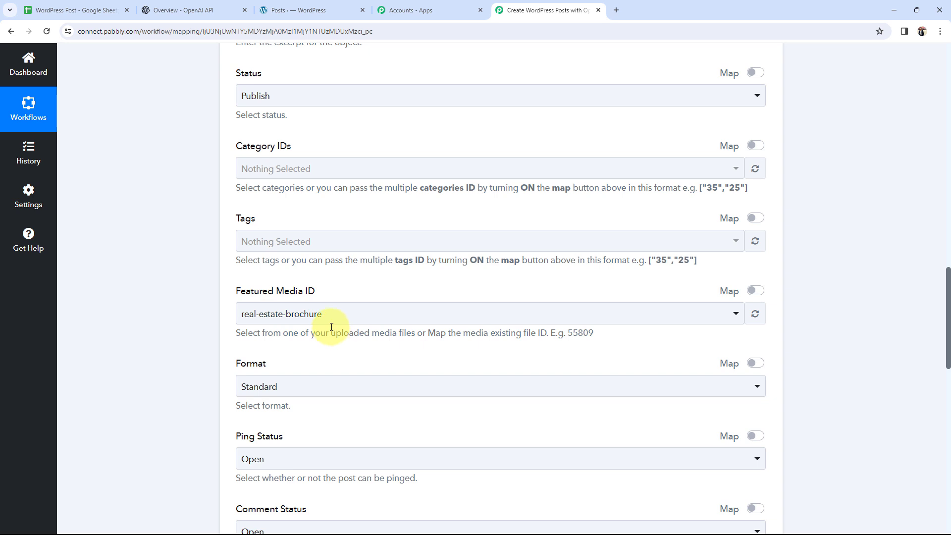
pyautogui.click(756, 292)
pyautogui.moveTo(282, 314); pyautogui.dragTo(209, 311)
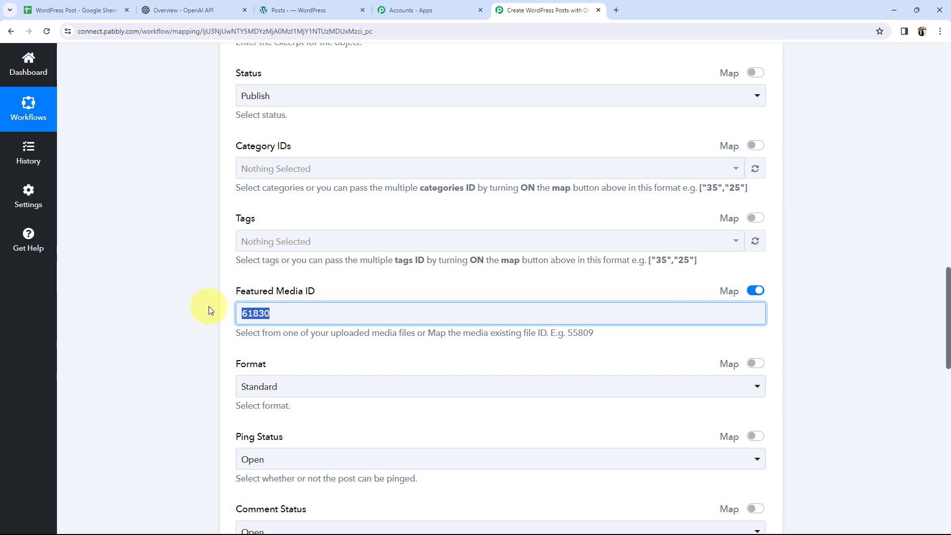
pyautogui.press('BackSpace')
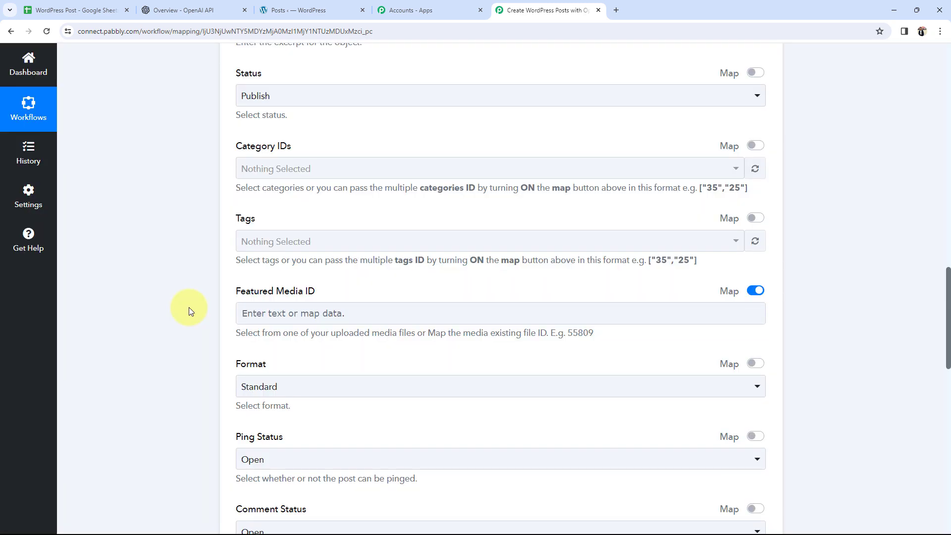
# Review the remaining post fields down to Date Gmt, and compare the mapped title and content with the spreadsheet's Post Title entry
pyautogui.scroll(-4, 189, 311)
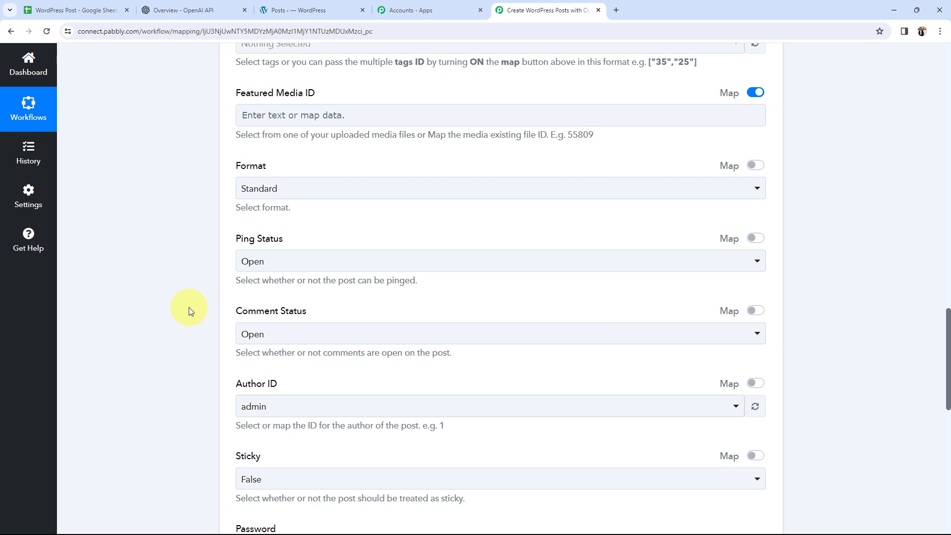
pyautogui.scroll(-3, 189, 310)
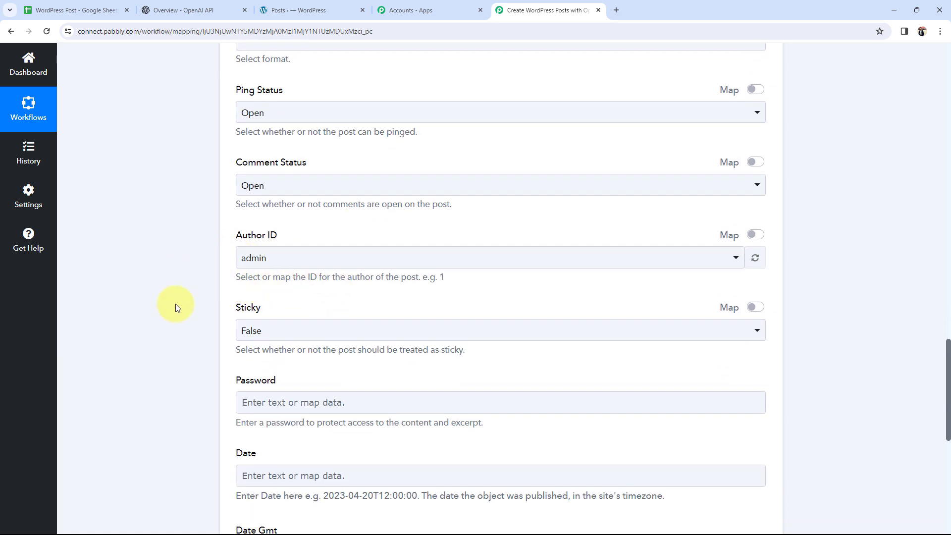
pyautogui.scroll(-2, 175, 304)
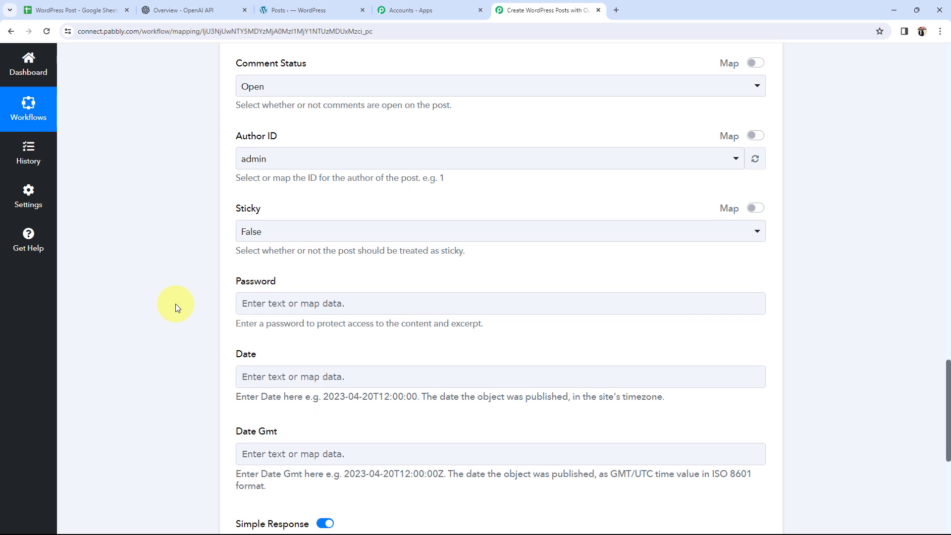
pyautogui.scroll(-4, 175, 304)
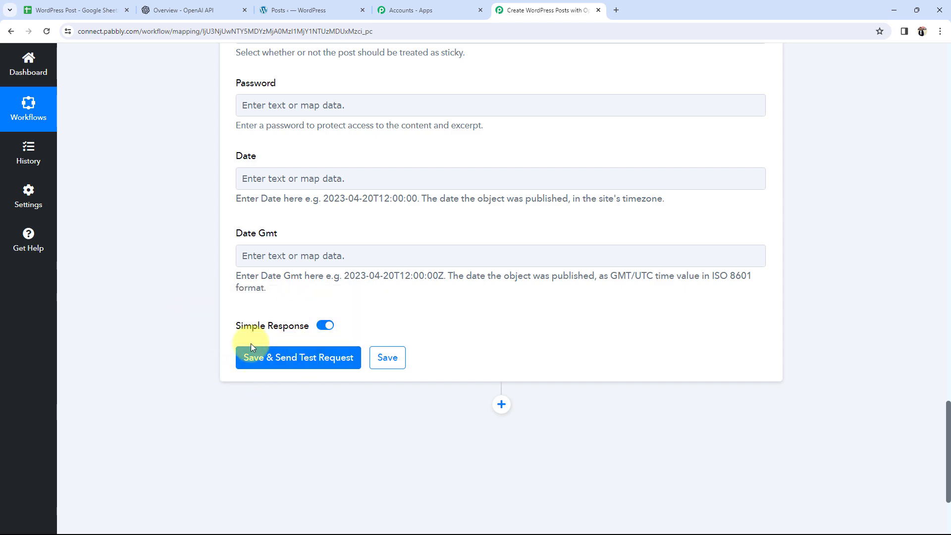
pyautogui.scroll(20, 239, 341)
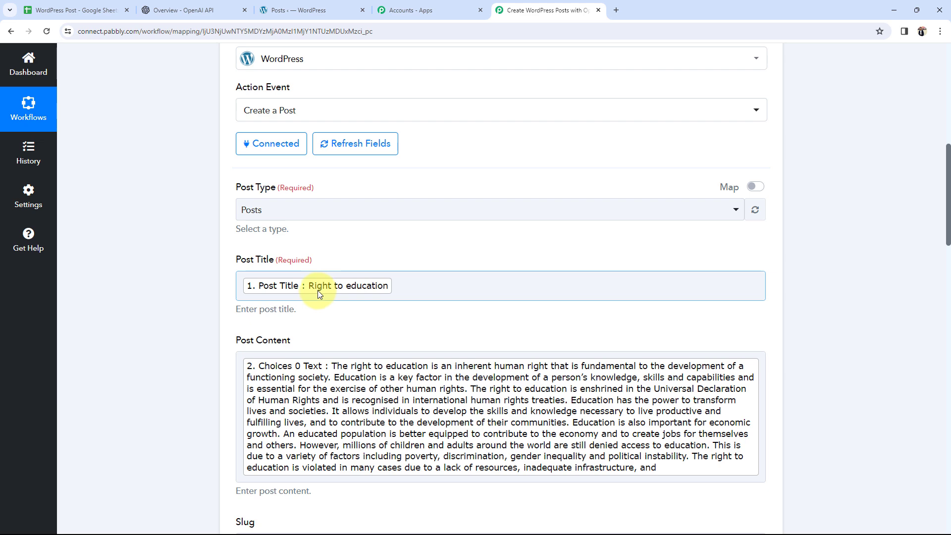
pyautogui.click(75, 9)
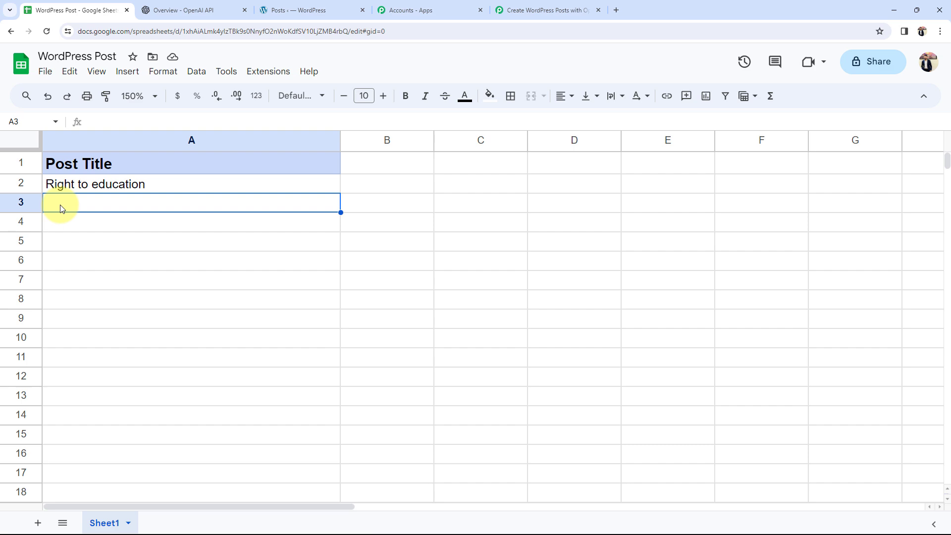
pyautogui.click(559, 4)
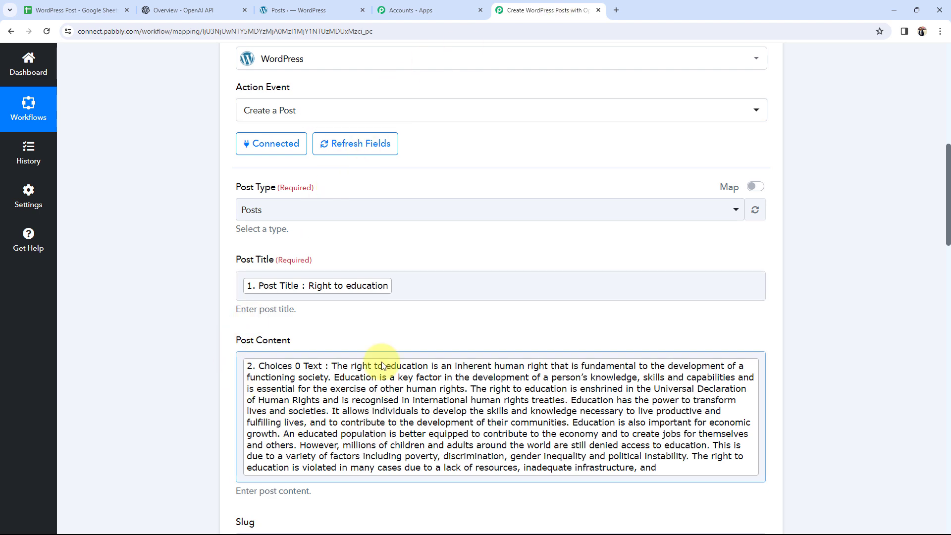
# Save the WordPress action with a test request and examine the Slug value in the received response
pyautogui.scroll(-20, 89, 299)
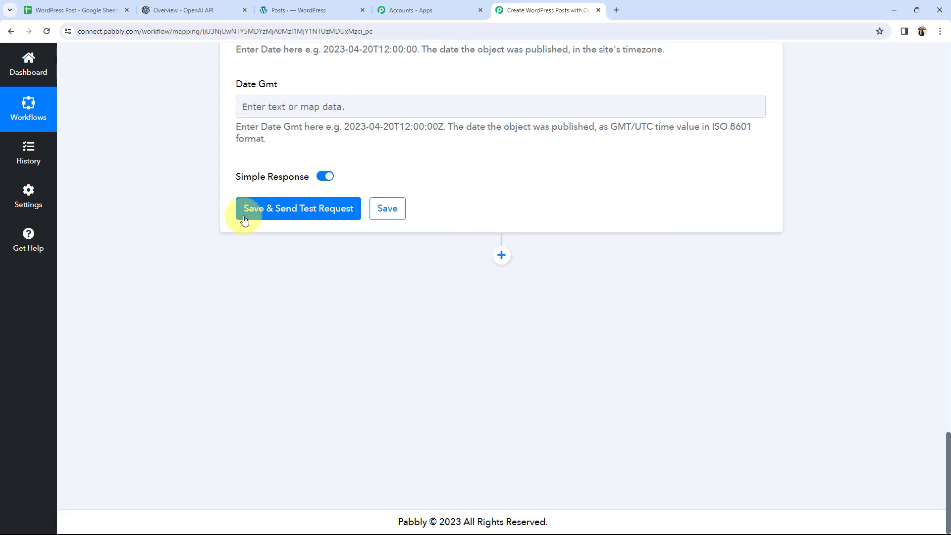
pyautogui.click(240, 213)
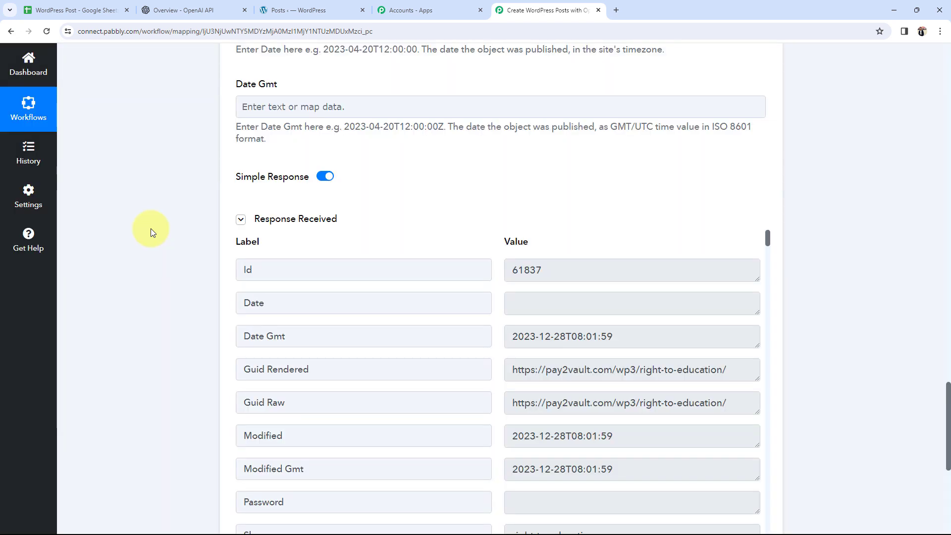
pyautogui.scroll(-3, 431, 345)
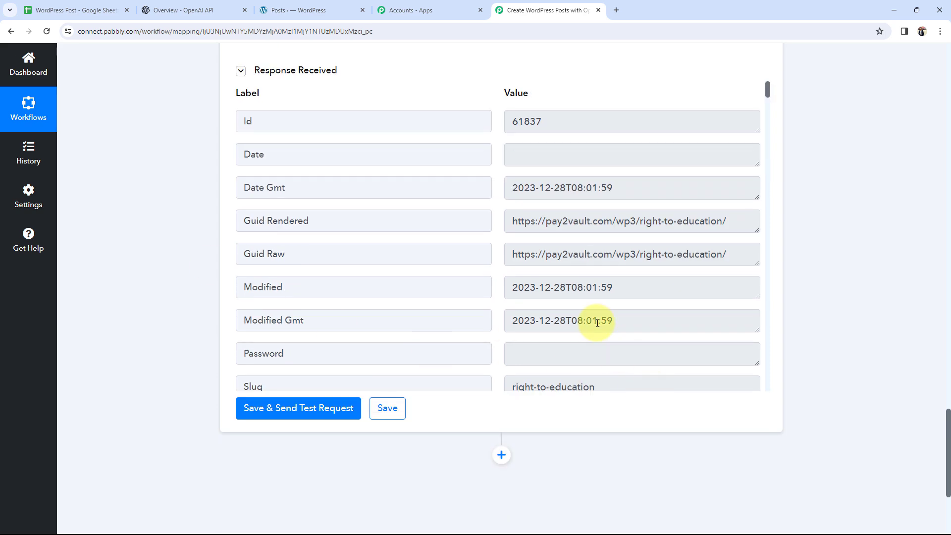
pyautogui.scroll(-2, 598, 322)
pyautogui.moveTo(598, 288); pyautogui.dragTo(498, 291)
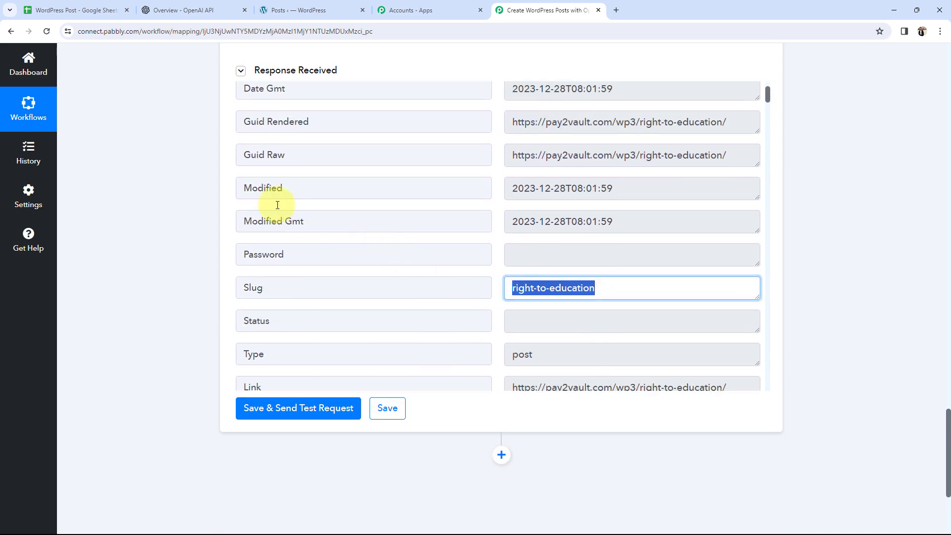
pyautogui.click(168, 168)
# Switch to the WordPress site and reload the Posts list to check for the new post
pyautogui.click(332, 5)
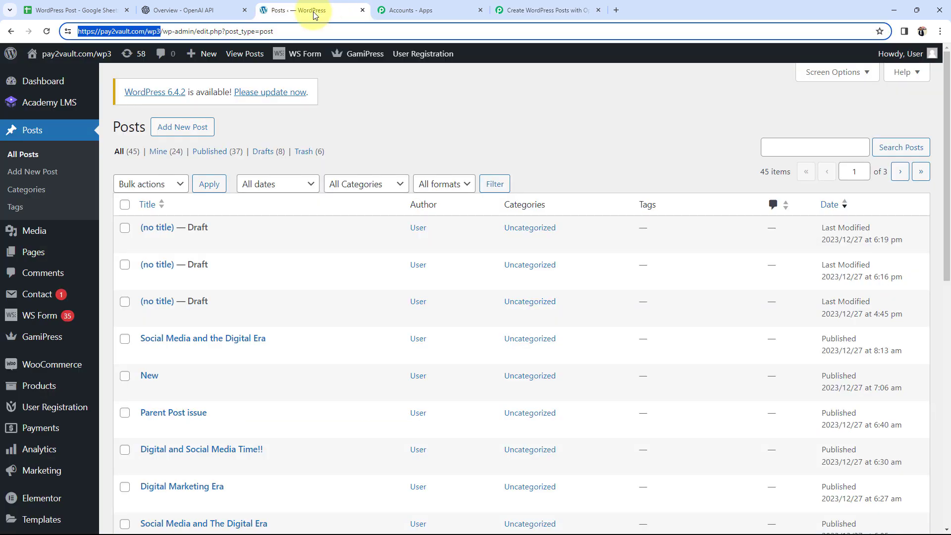
pyautogui.click(46, 31)
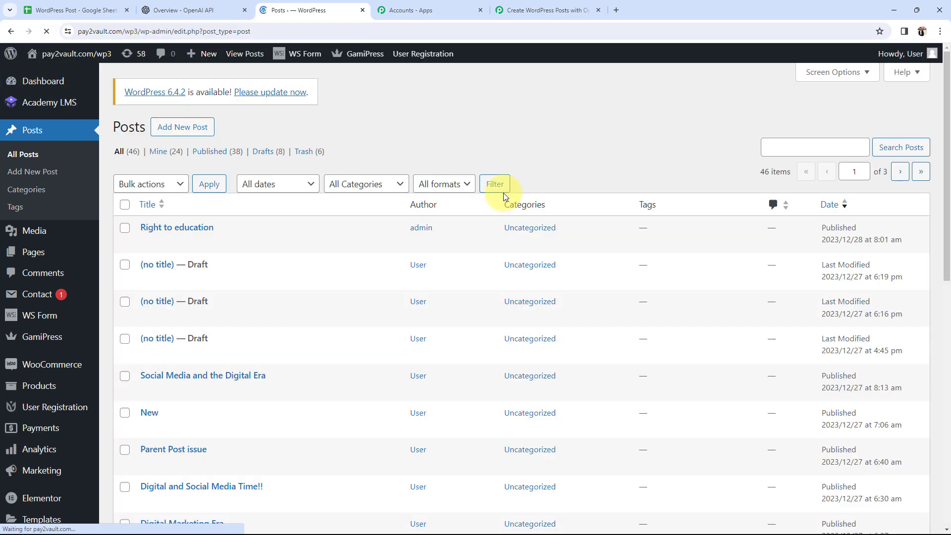
# Open the "Right to education" post, view its published page through the permalink, and check the title and body content
pyautogui.click(171, 228)
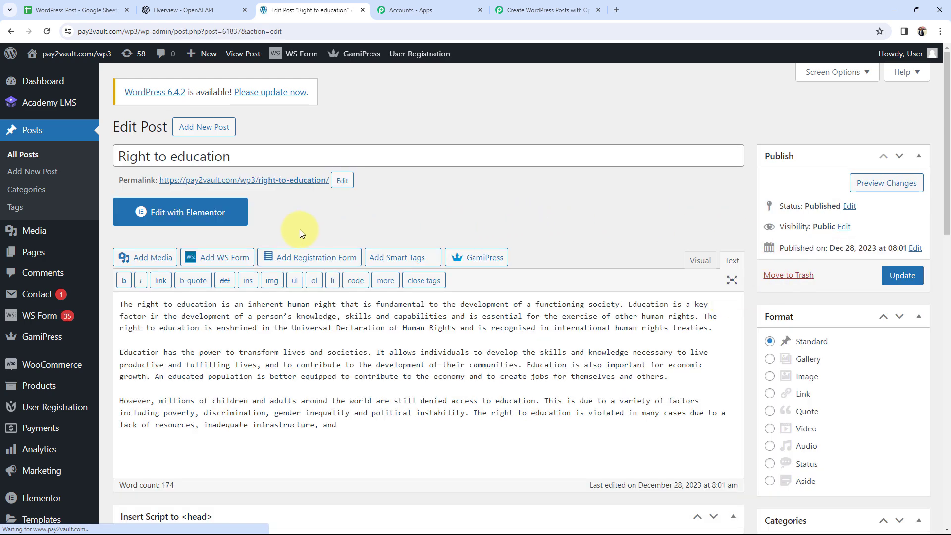
pyautogui.click(196, 181)
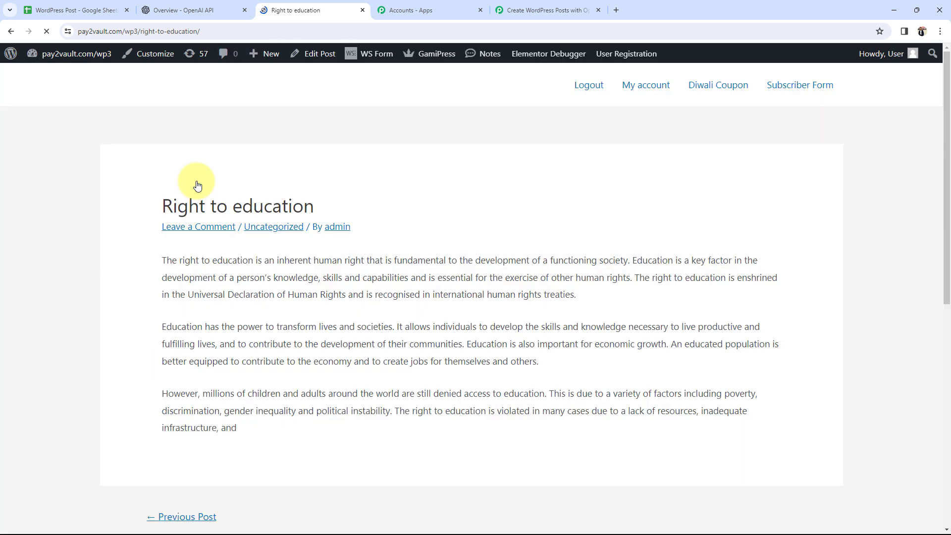
pyautogui.moveTo(163, 204); pyautogui.dragTo(317, 208)
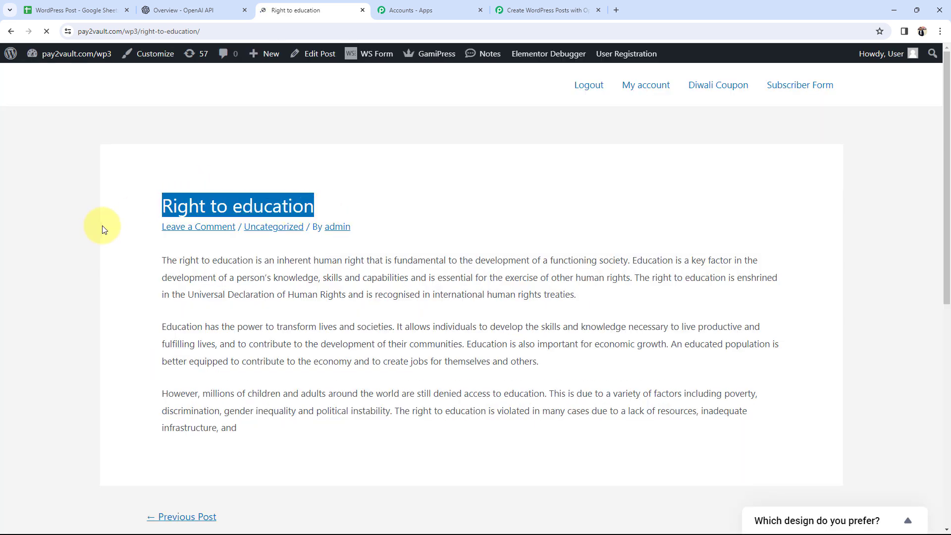
pyautogui.click(144, 261)
pyautogui.moveTo(165, 263); pyautogui.dragTo(301, 479)
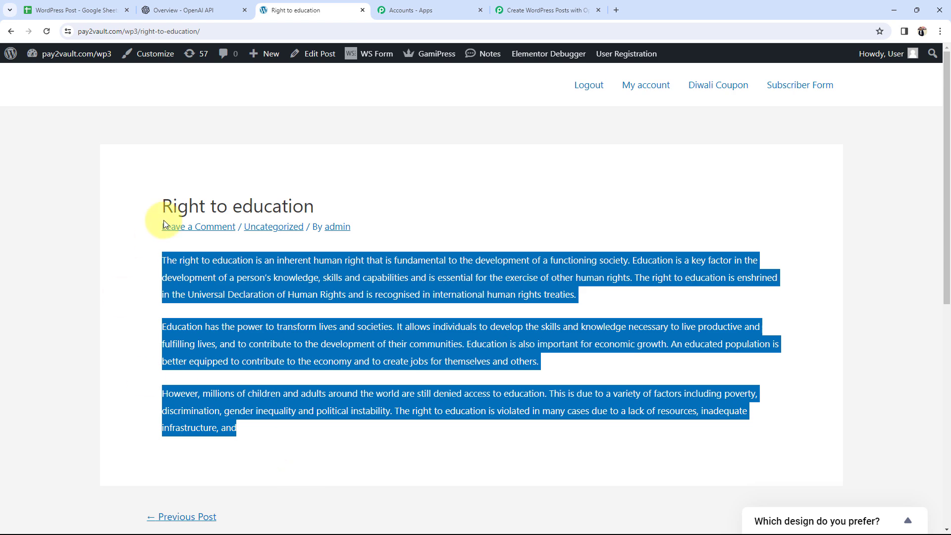
pyautogui.moveTo(159, 201); pyautogui.dragTo(333, 206)
pyautogui.click(382, 198)
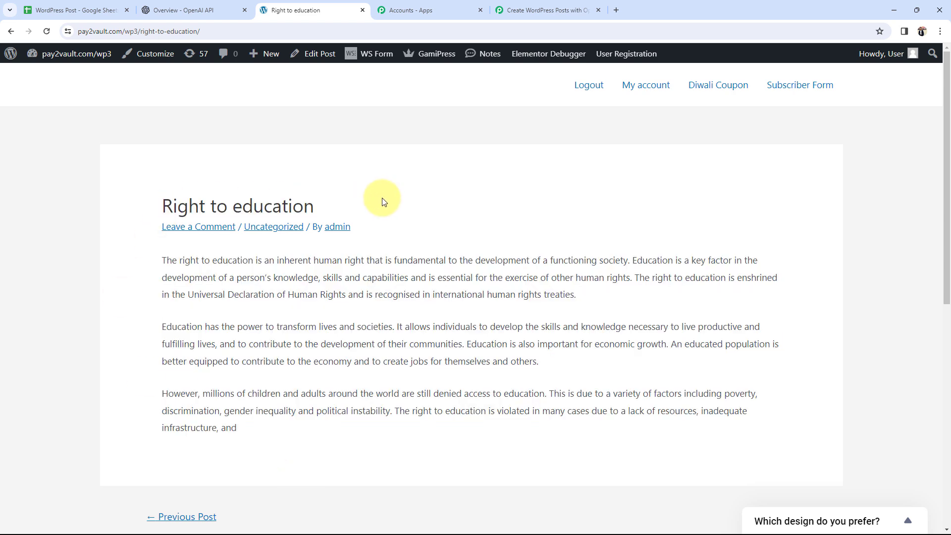
# Return to the Pabbly Connect workflow and collapse the WordPress Create a Post action
pyautogui.click(545, 10)
pyautogui.scroll(15, 168, 322)
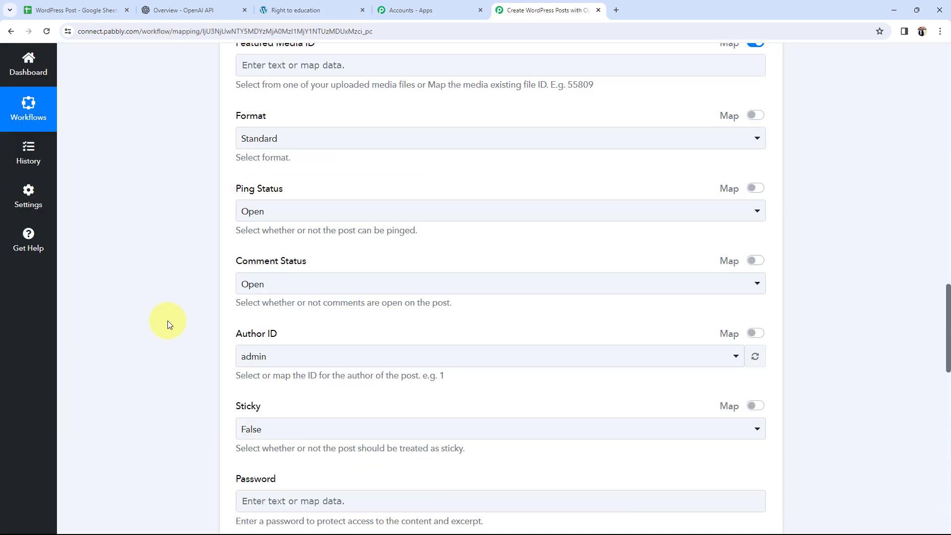
pyautogui.scroll(20, 167, 320)
pyautogui.click(361, 414)
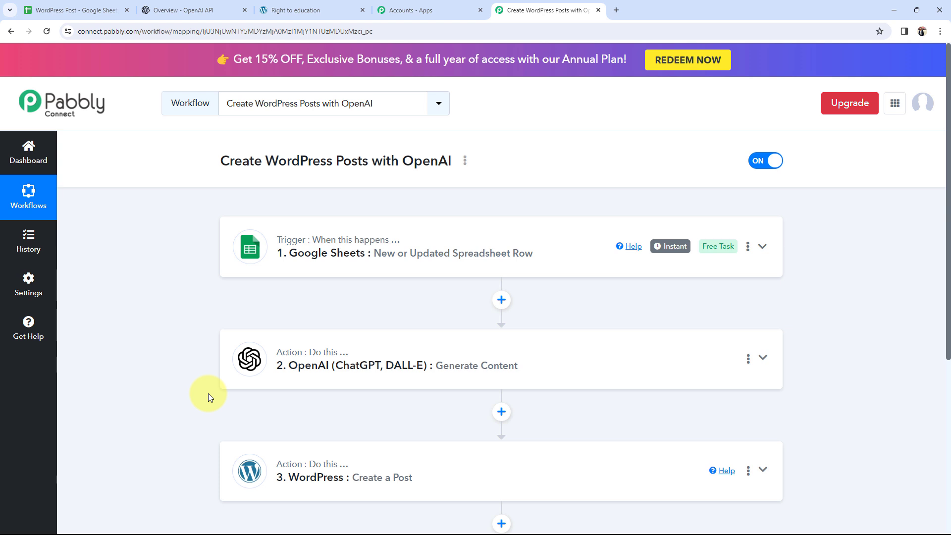
# Review the spreadsheet, OpenAI platform and published WordPress post, ending with the three-step overview of the Pabbly Connect workflow
pyautogui.click(79, 10)
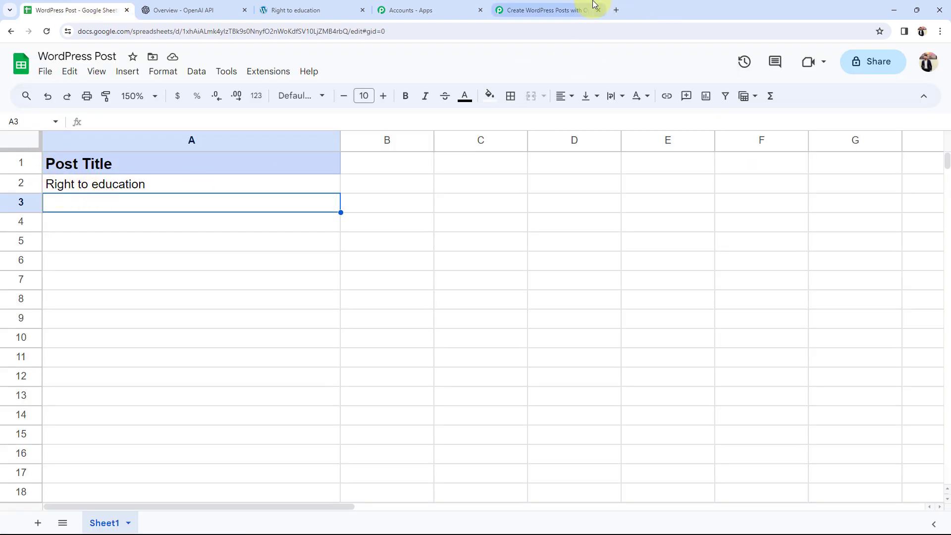
pyautogui.click(196, 10)
pyautogui.click(80, 10)
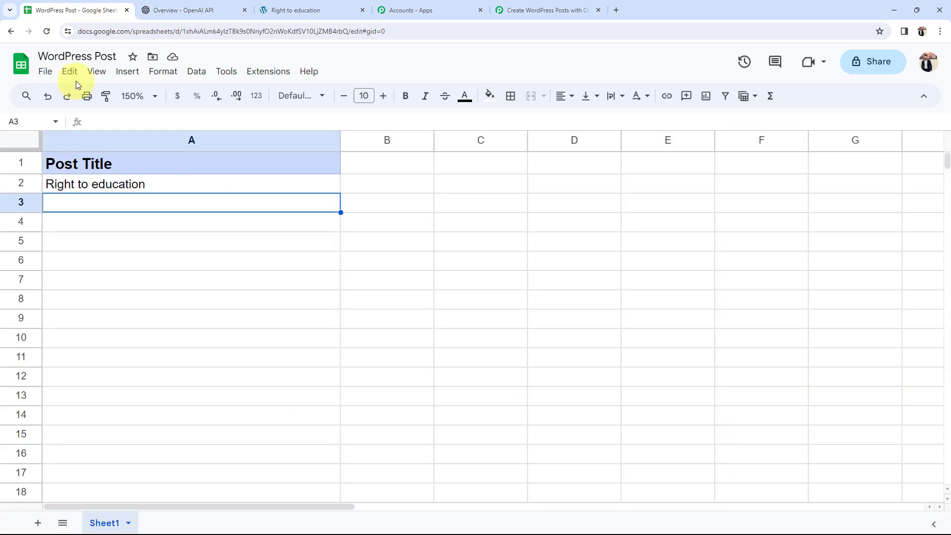
pyautogui.click(168, 10)
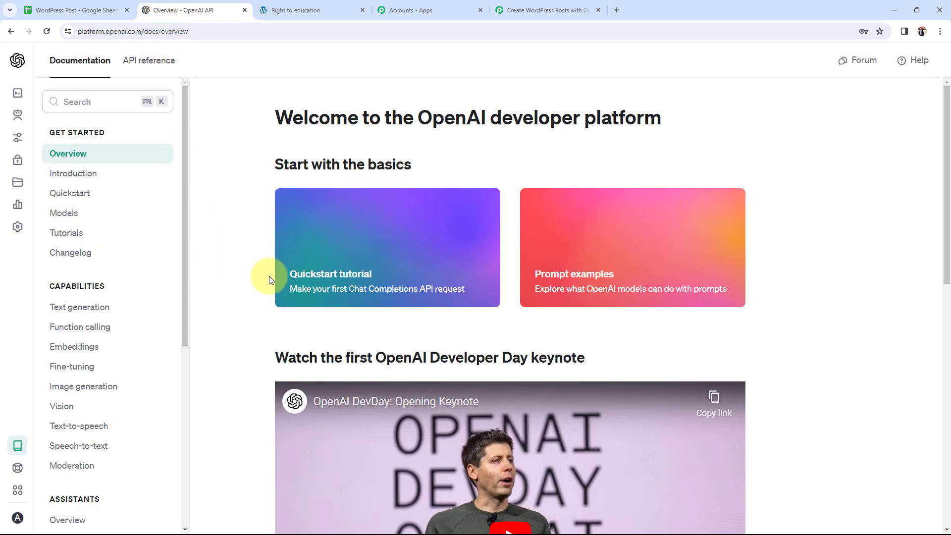
pyautogui.click(329, 10)
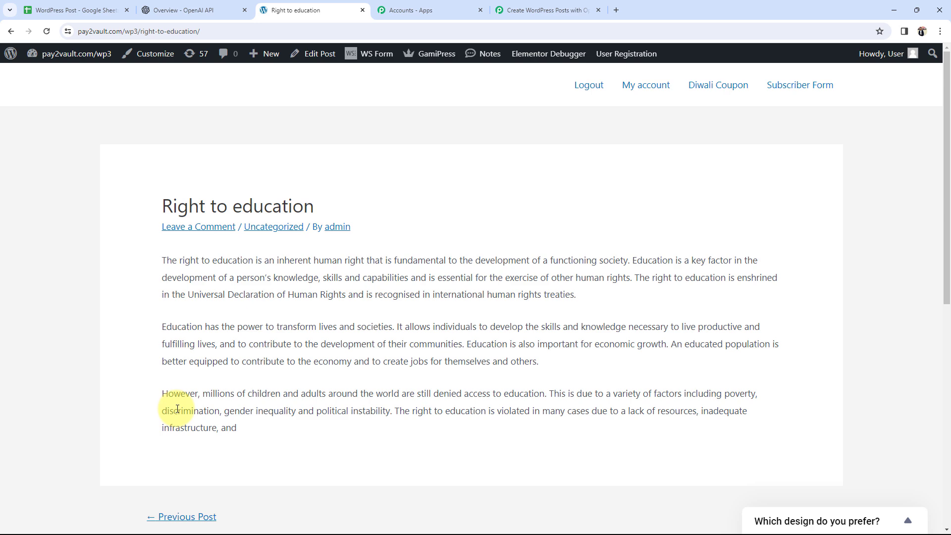
pyautogui.click(545, 10)
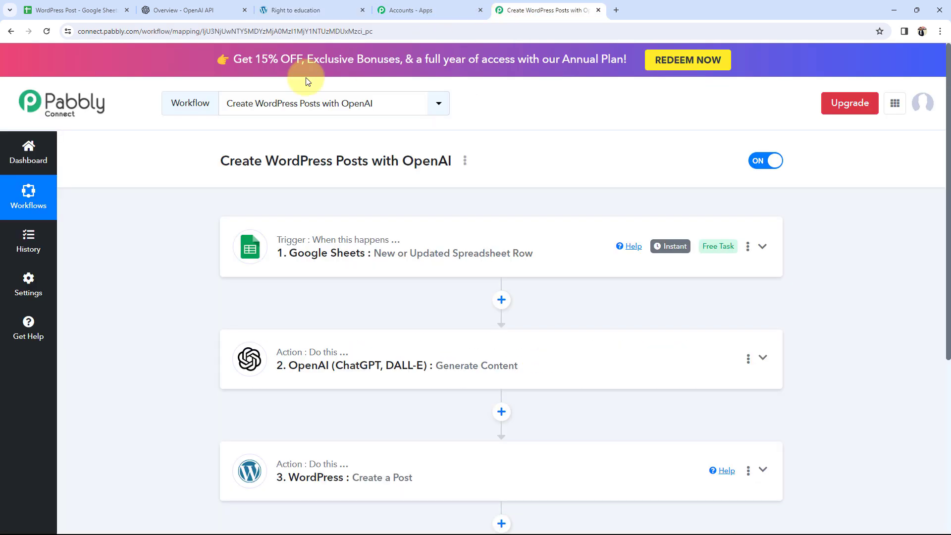
pyautogui.scroll(-1, 144, 229)
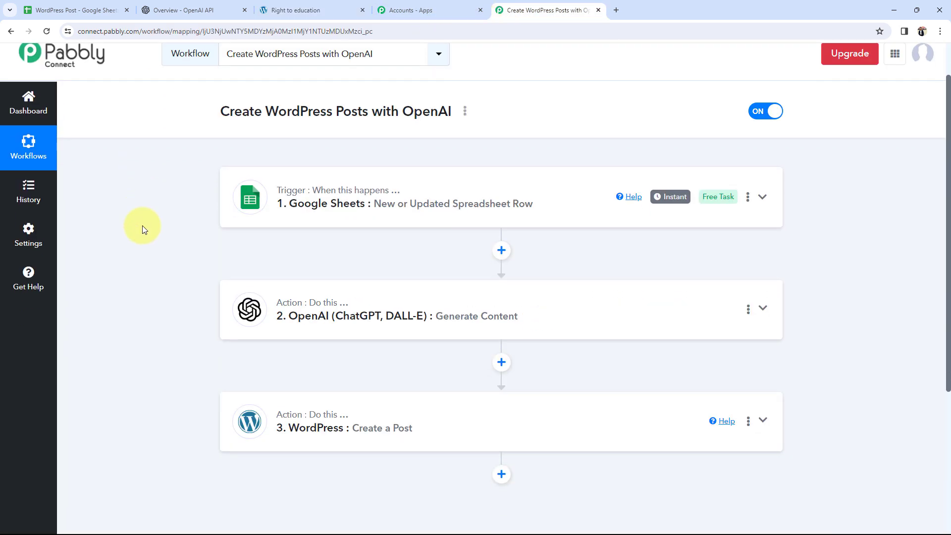